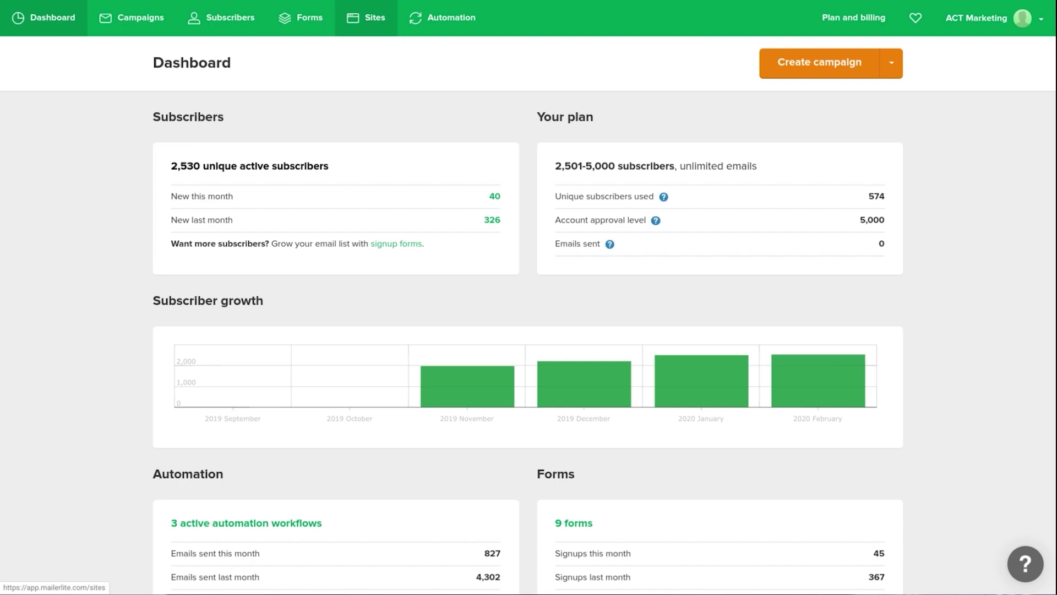
Preview the existing Google Analytics Optimization Checklist page, then start a new landing page from Sites.
{"action": "left_click", "coordinate": [369, 26]}
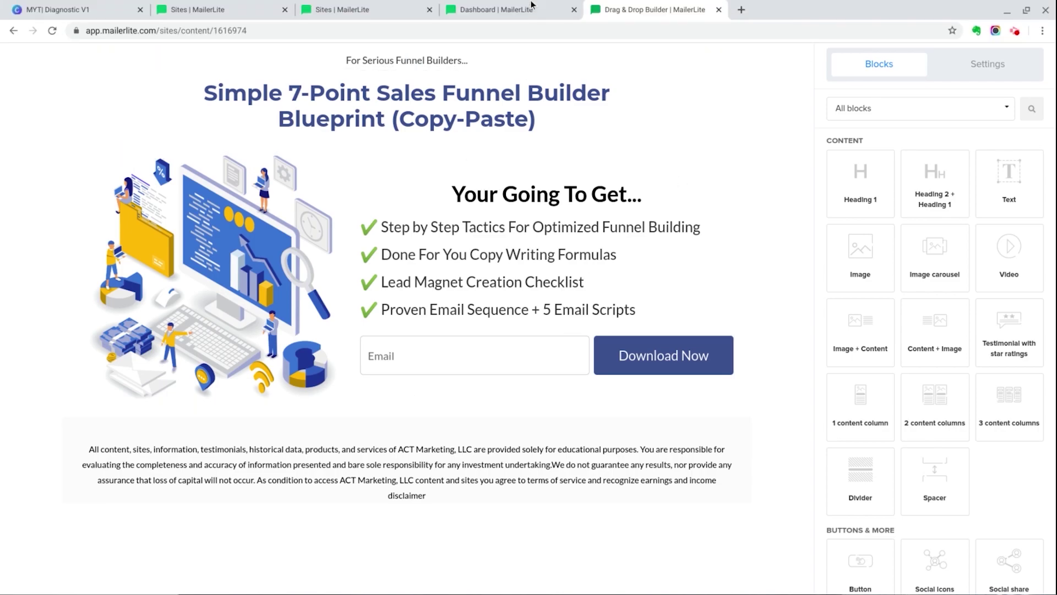
{"action": "left_click", "coordinate": [519, 12]}
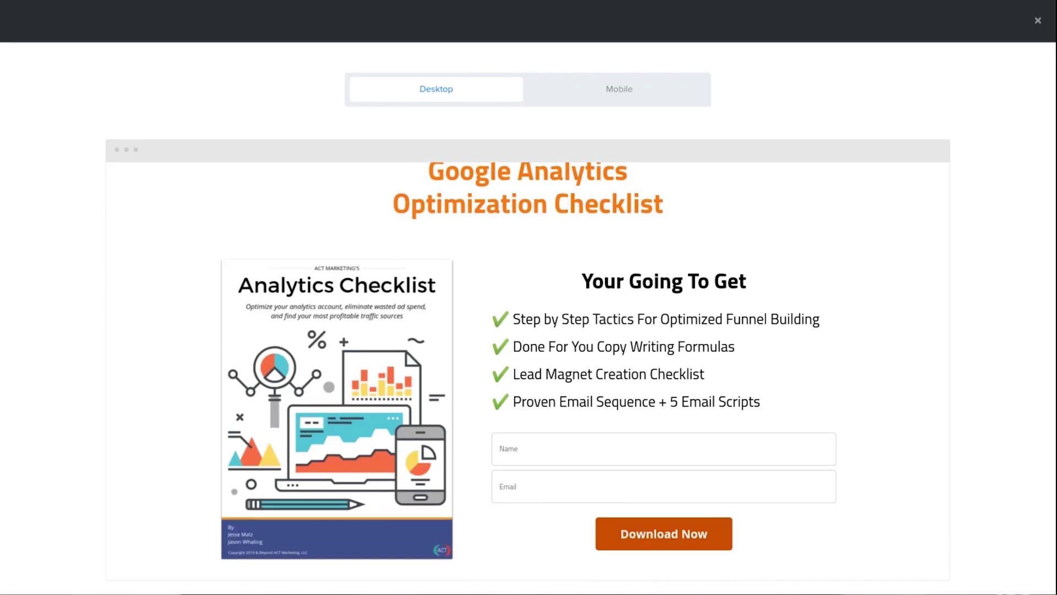
{"action": "scroll", "coordinate": [529, 371], "scroll_direction": "up", "scroll_amount": 1}
{"action": "scroll", "coordinate": [529, 372], "scroll_direction": "down", "scroll_amount": 1}
{"action": "scroll", "coordinate": [528, 372], "scroll_direction": "up", "scroll_amount": 1}
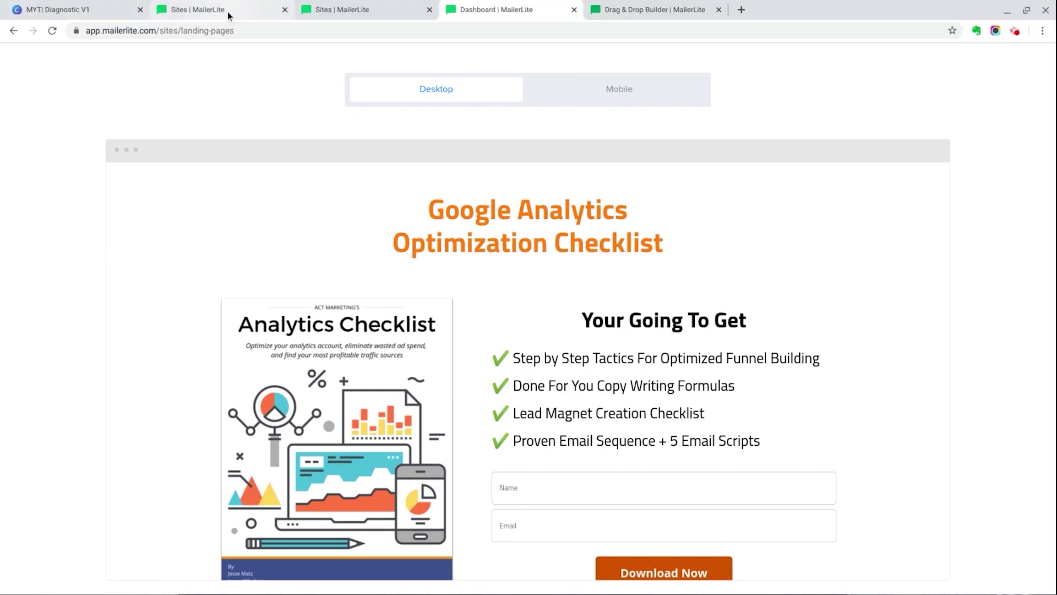
{"action": "left_click", "coordinate": [230, 11]}
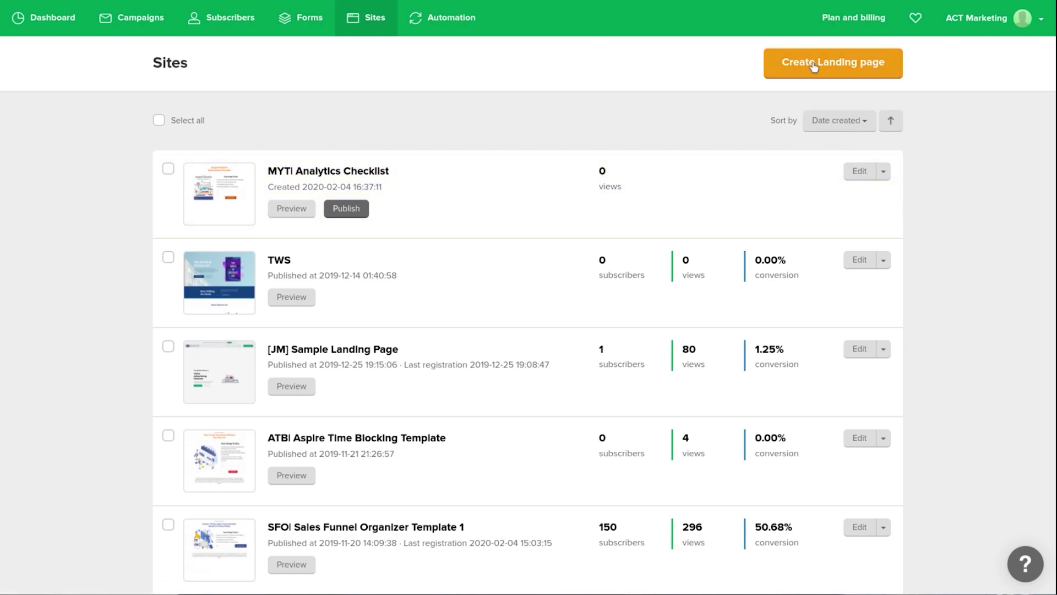
{"action": "left_click", "coordinate": [832, 62]}
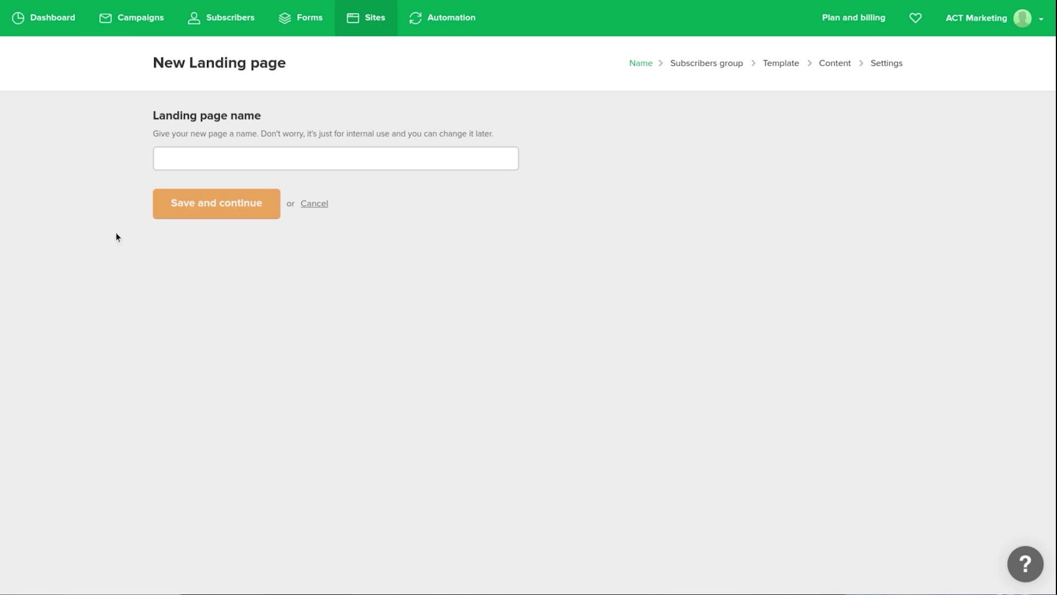
Enter 'MYTI Analytics Audit Checklist' as the landing page name and save it.
{"action": "left_click", "coordinate": [285, 162]}
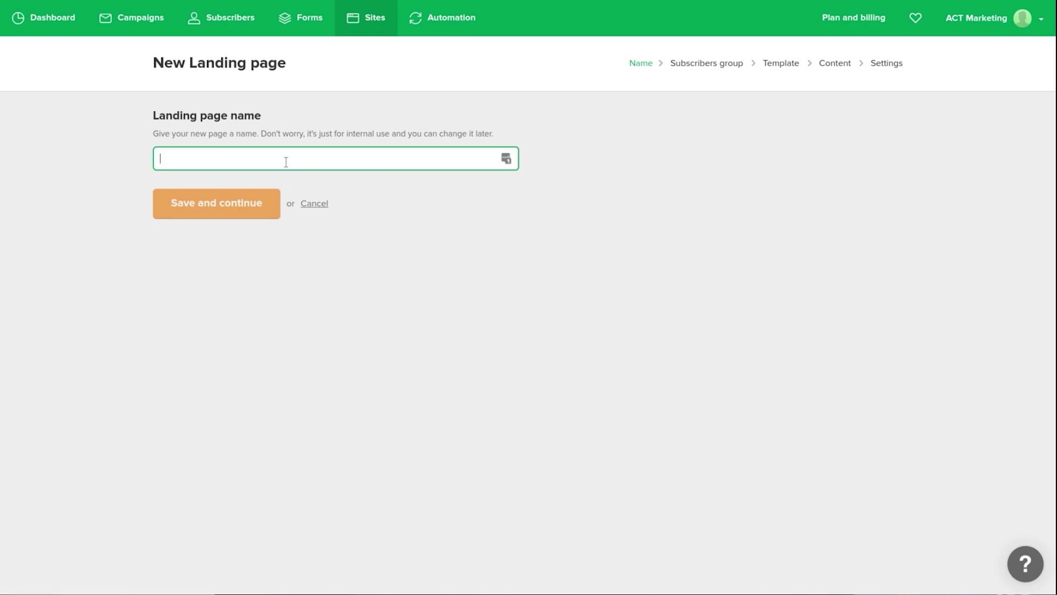
{"action": "type", "text": "MYTI Analytics Audit Checklist"}
{"action": "key", "text": "Return"}
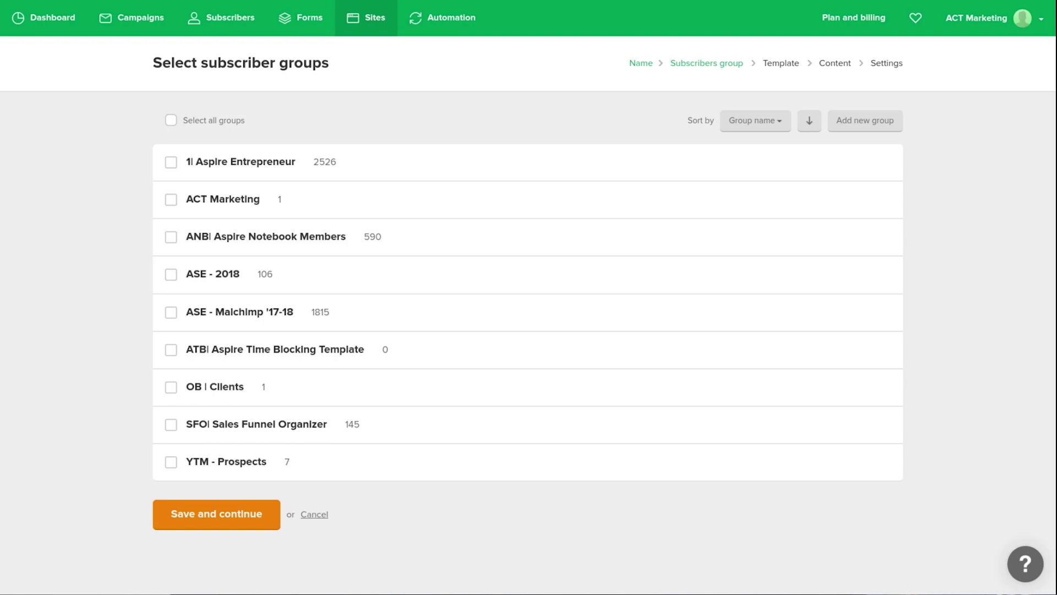
Assign the page to 1| Aspire Entrepreneur and a newly created MYT| Analytics Checklist group, then save.
{"action": "left_click", "coordinate": [171, 163]}
{"action": "left_click", "coordinate": [859, 130]}
{"action": "type", "text": "MYT| Analytics Checklist"}
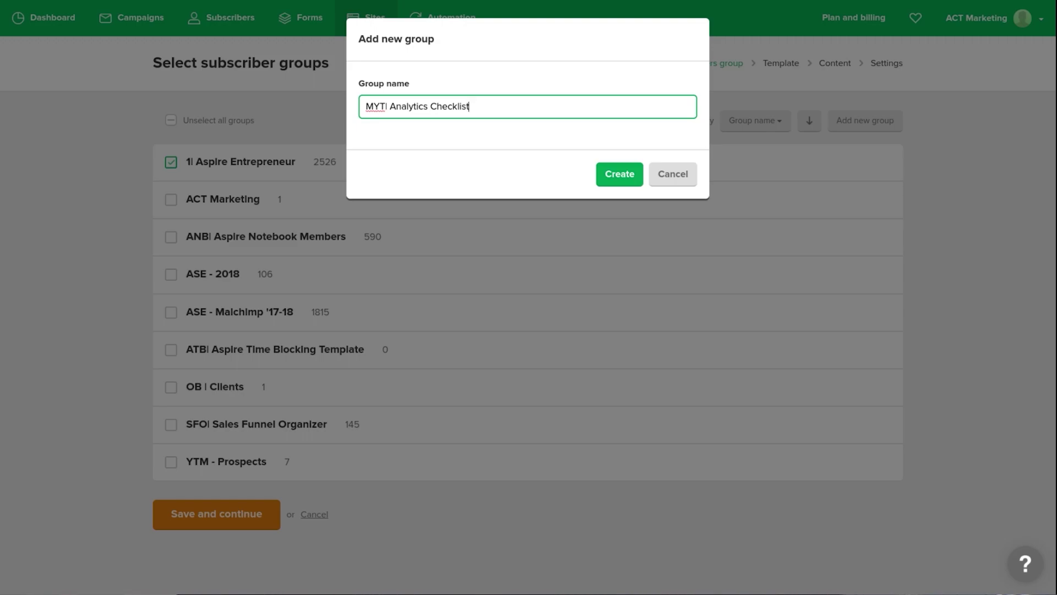
{"action": "left_click", "coordinate": [621, 178]}
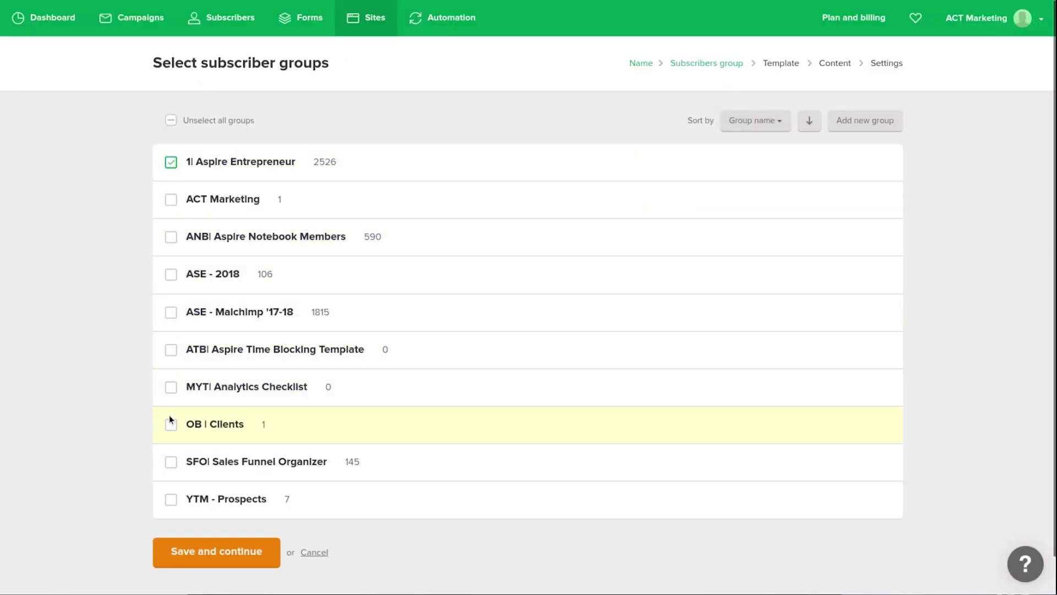
{"action": "left_click", "coordinate": [171, 387]}
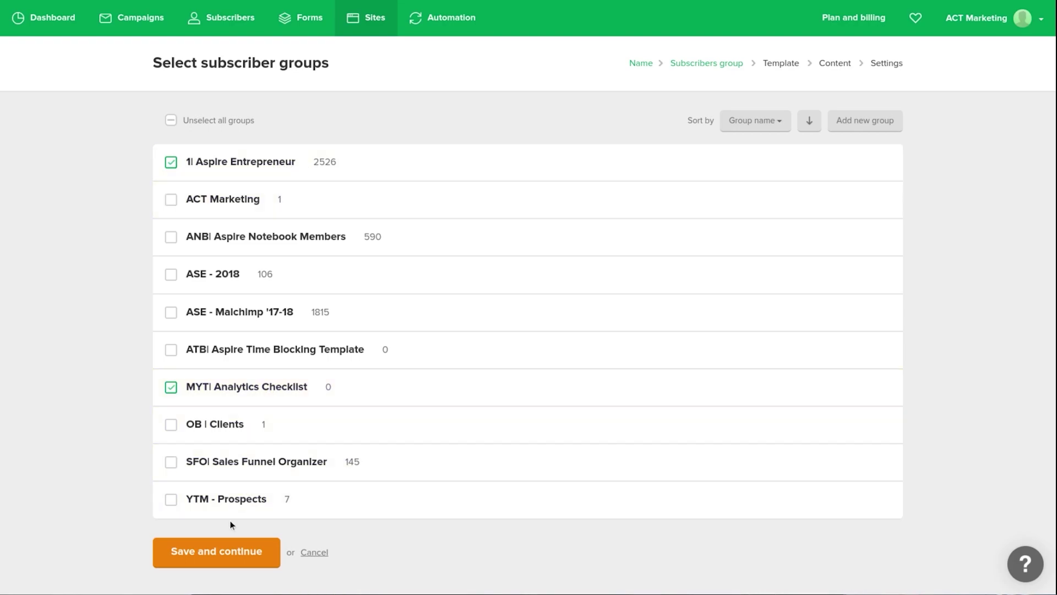
{"action": "left_click", "coordinate": [230, 552]}
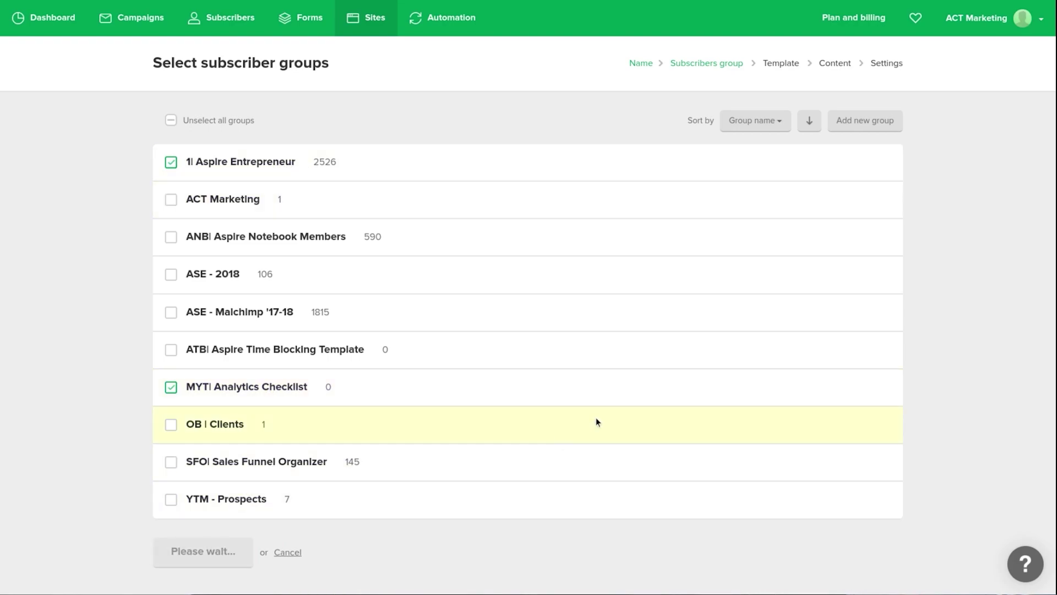
{"action": "scroll", "coordinate": [527, 298], "scroll_direction": "down", "scroll_amount": 2}
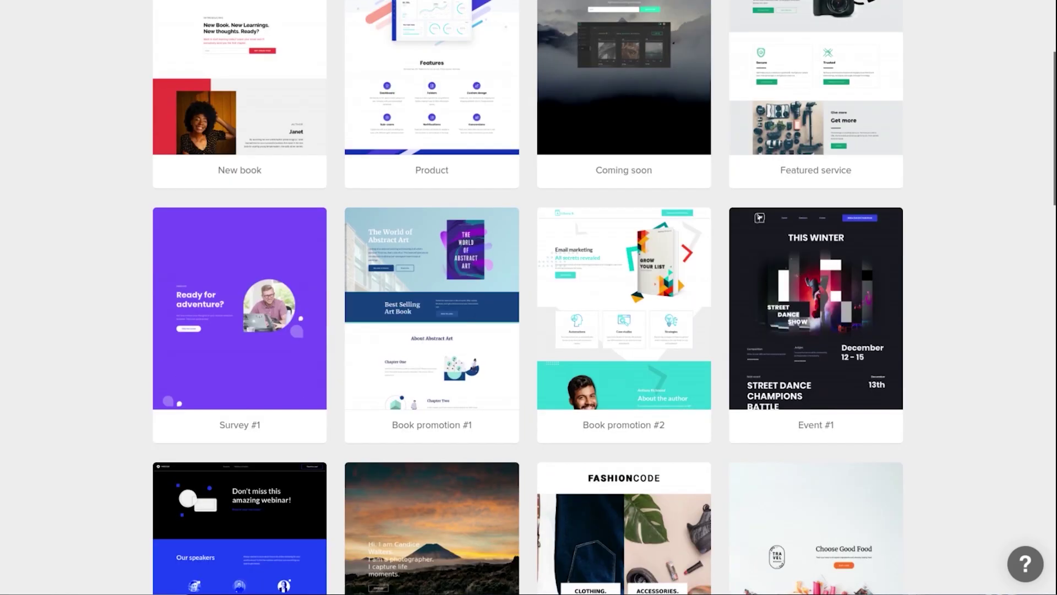
{"action": "scroll", "coordinate": [528, 297], "scroll_direction": "down", "scroll_amount": 2}
{"action": "scroll", "coordinate": [528, 297], "scroll_direction": "down", "scroll_amount": 1}
{"action": "scroll", "coordinate": [528, 297], "scroll_direction": "down", "scroll_amount": 3}
{"action": "scroll", "coordinate": [527, 298], "scroll_direction": "down", "scroll_amount": 6}
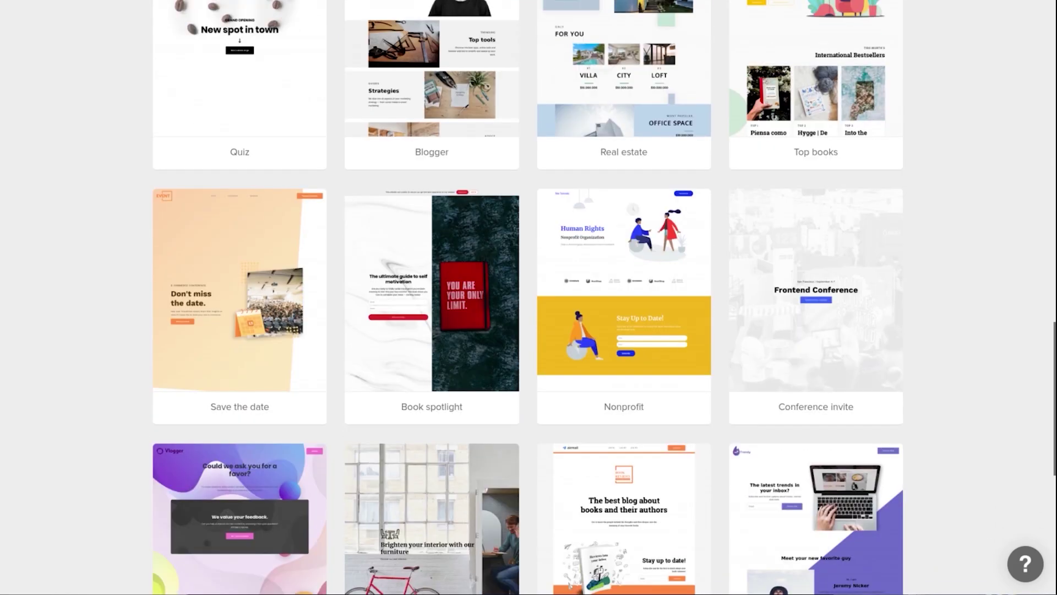
{"action": "scroll", "coordinate": [527, 298], "scroll_direction": "down", "scroll_amount": 3}
{"action": "scroll", "coordinate": [528, 297], "scroll_direction": "down", "scroll_amount": 2}
{"action": "scroll", "coordinate": [528, 297], "scroll_direction": "up", "scroll_amount": 2}
{"action": "scroll", "coordinate": [528, 298], "scroll_direction": "up", "scroll_amount": 6}
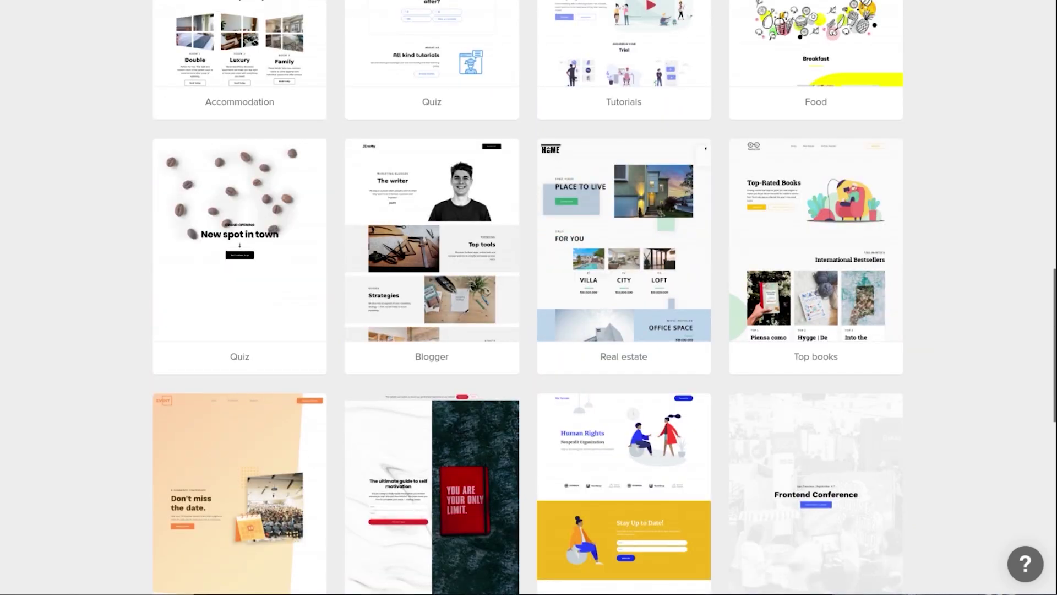
{"action": "scroll", "coordinate": [528, 298], "scroll_direction": "up", "scroll_amount": 6}
{"action": "scroll", "coordinate": [528, 297], "scroll_direction": "up", "scroll_amount": 3}
{"action": "scroll", "coordinate": [528, 298], "scroll_direction": "up", "scroll_amount": 3}
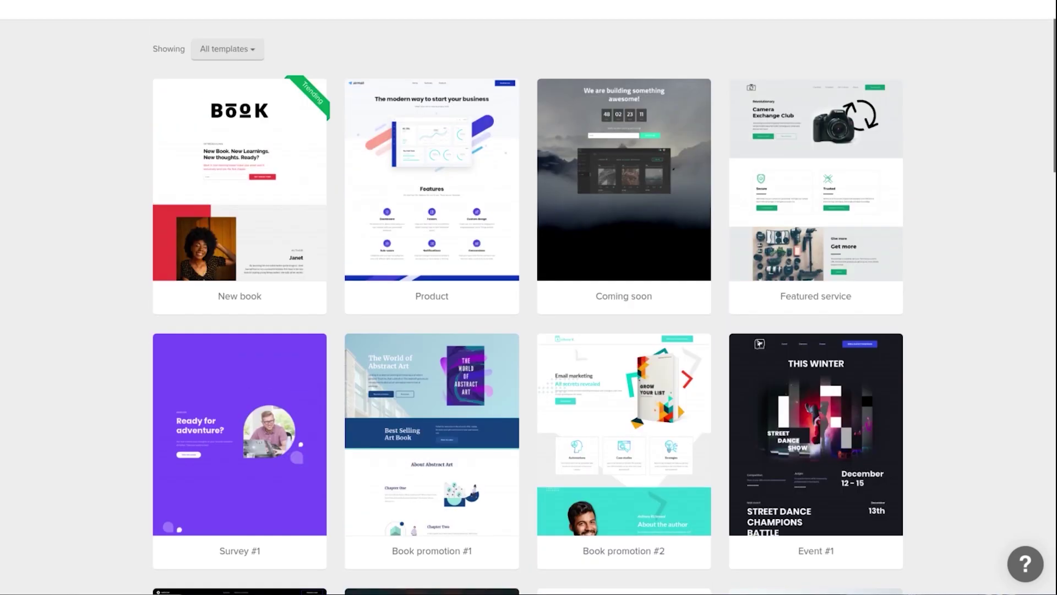
{"action": "scroll", "coordinate": [527, 298], "scroll_direction": "up", "scroll_amount": 1}
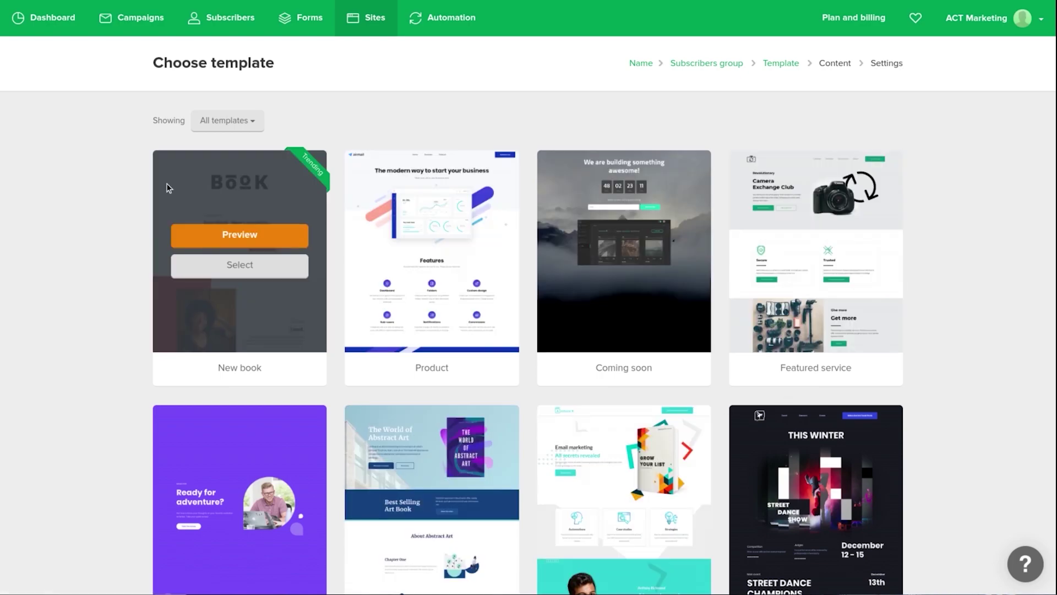
{"action": "mouse_move", "coordinate": [432, 240]}
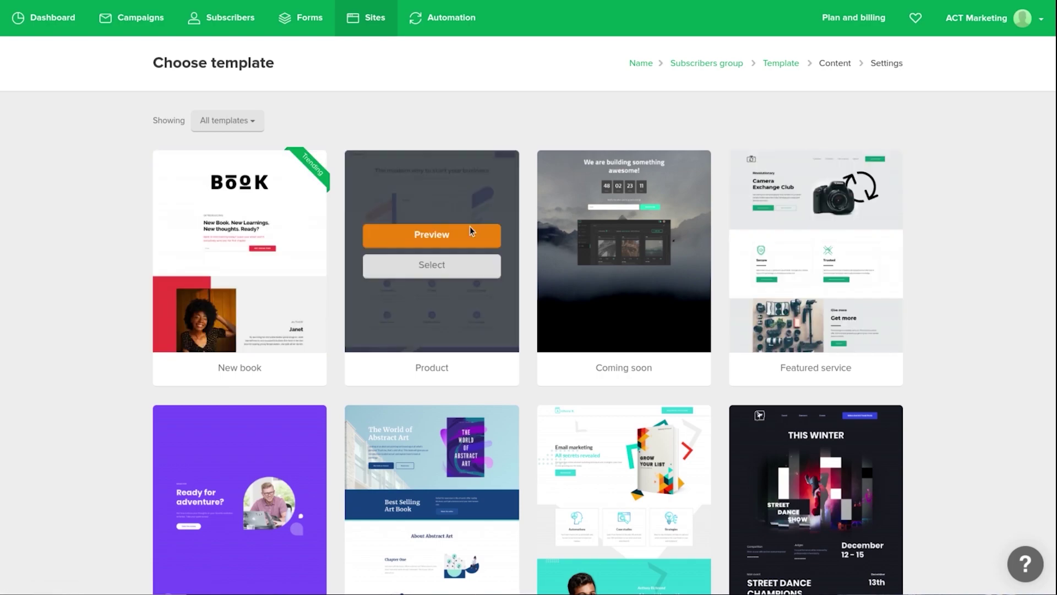
Select the New book template for the landing page.
{"action": "left_click", "coordinate": [233, 271]}
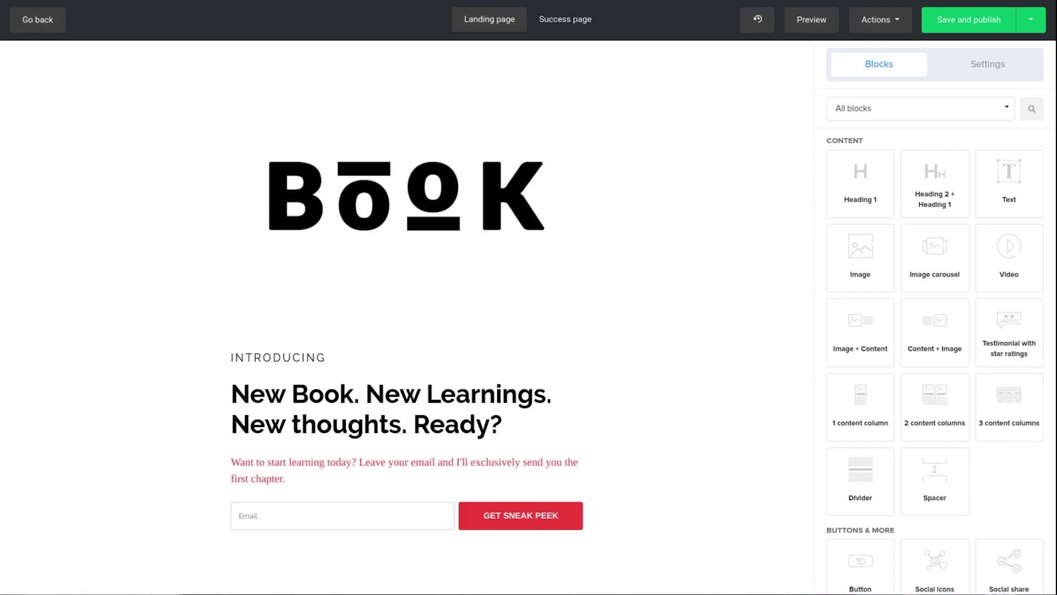
{"action": "scroll", "coordinate": [468, 212], "scroll_direction": "down", "scroll_amount": 3}
{"action": "scroll", "coordinate": [449, 221], "scroll_direction": "down", "scroll_amount": 5}
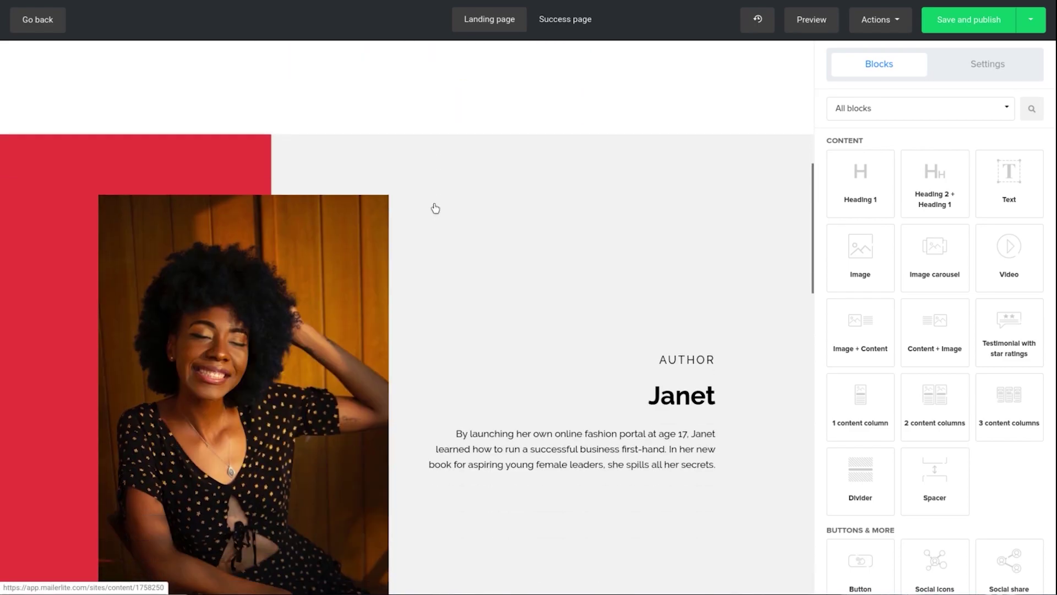
{"action": "scroll", "coordinate": [433, 207], "scroll_direction": "down", "scroll_amount": 5}
{"action": "scroll", "coordinate": [435, 208], "scroll_direction": "down", "scroll_amount": 4}
{"action": "scroll", "coordinate": [355, 441], "scroll_direction": "down", "scroll_amount": 5}
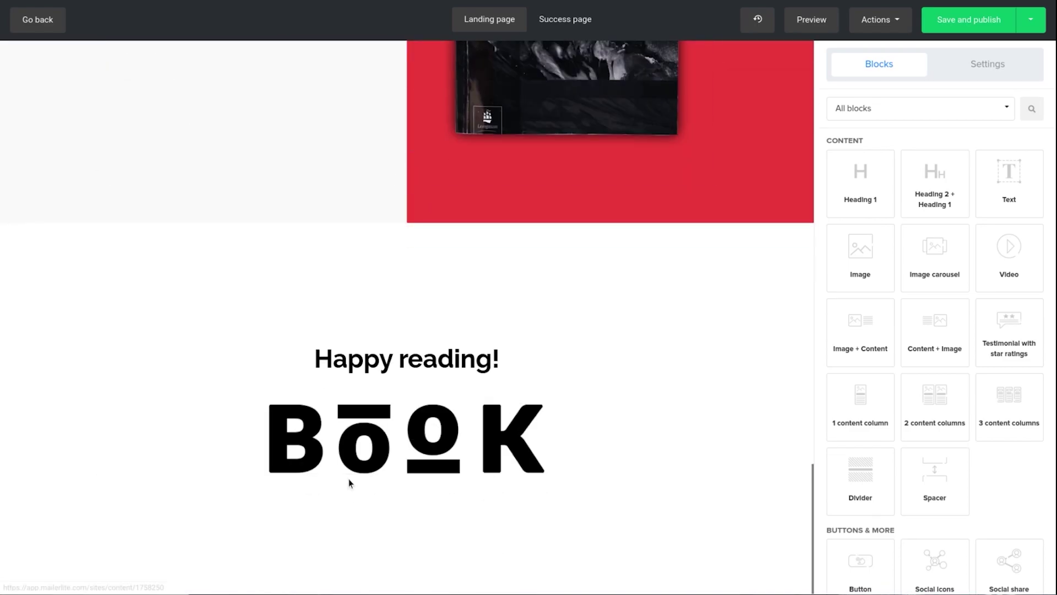
{"action": "scroll", "coordinate": [463, 372], "scroll_direction": "up", "scroll_amount": 15}
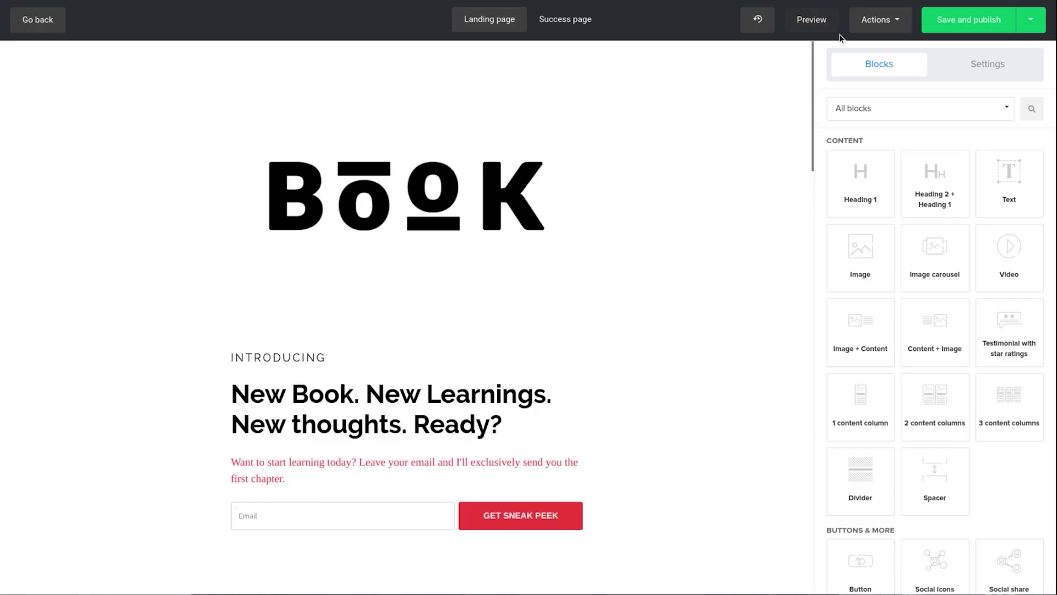
Remove every content block from the New book template, confirming with REMOVE.
{"action": "left_click", "coordinate": [889, 31]}
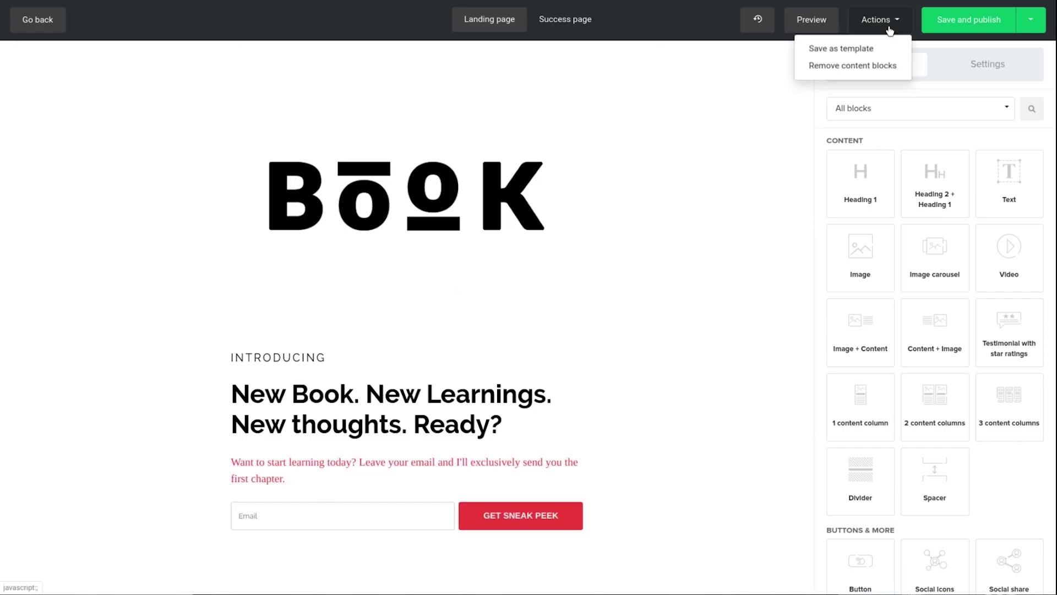
{"action": "left_click", "coordinate": [847, 68]}
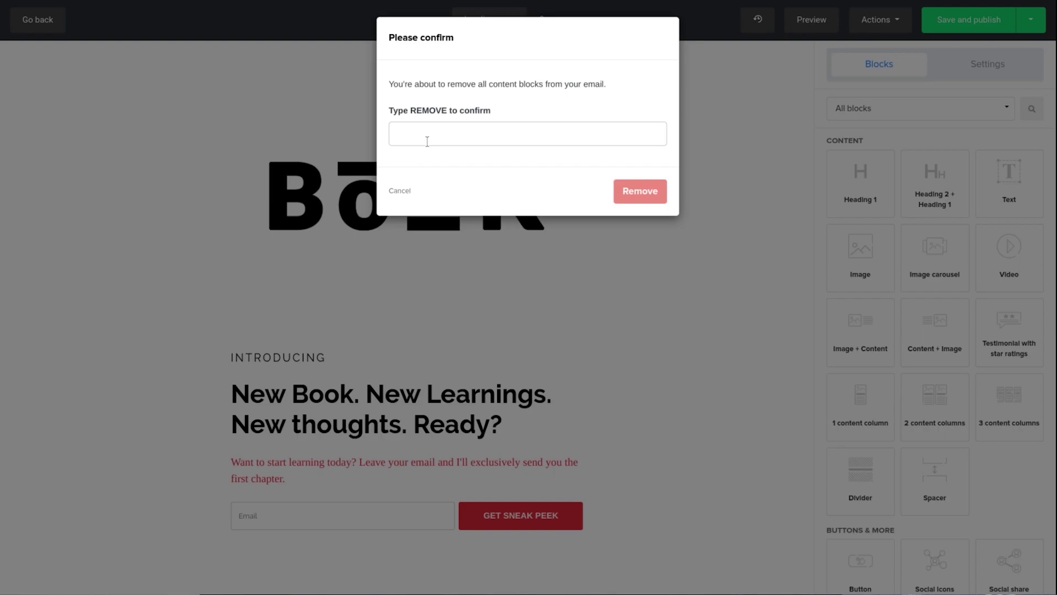
{"action": "type", "text": "REMOVE"}
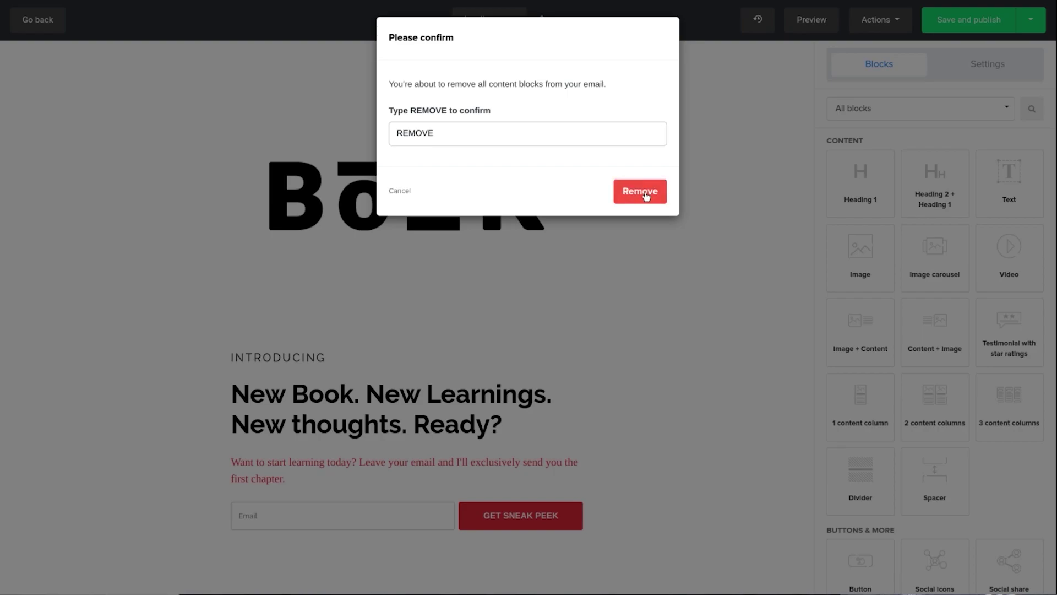
{"action": "left_click", "coordinate": [645, 196]}
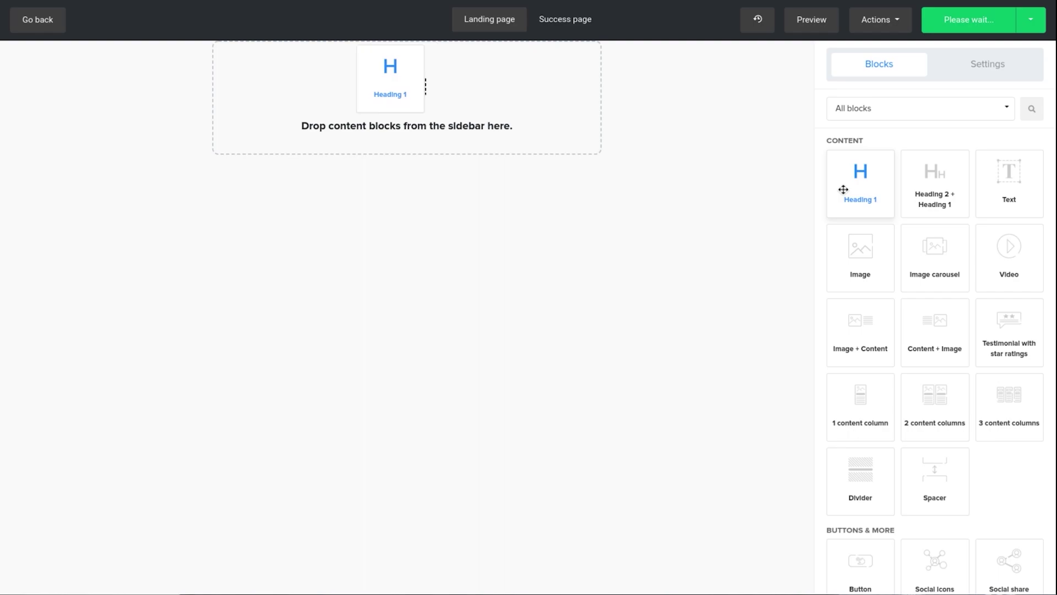
Place a heading at the top, a signup form section below it, and a text block beneath.
{"action": "left_click_drag", "start_coordinate": [866, 181], "coordinate": [389, 71]}
{"action": "left_click_drag", "start_coordinate": [843, 189], "coordinate": [341, 57]}
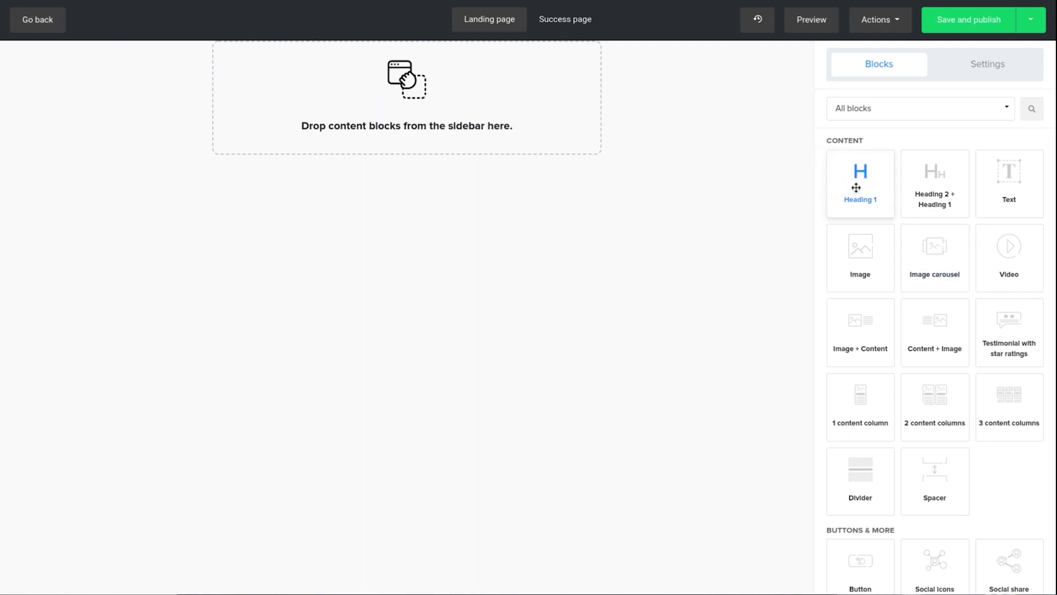
{"action": "left_click_drag", "start_coordinate": [856, 188], "coordinate": [803, 177]}
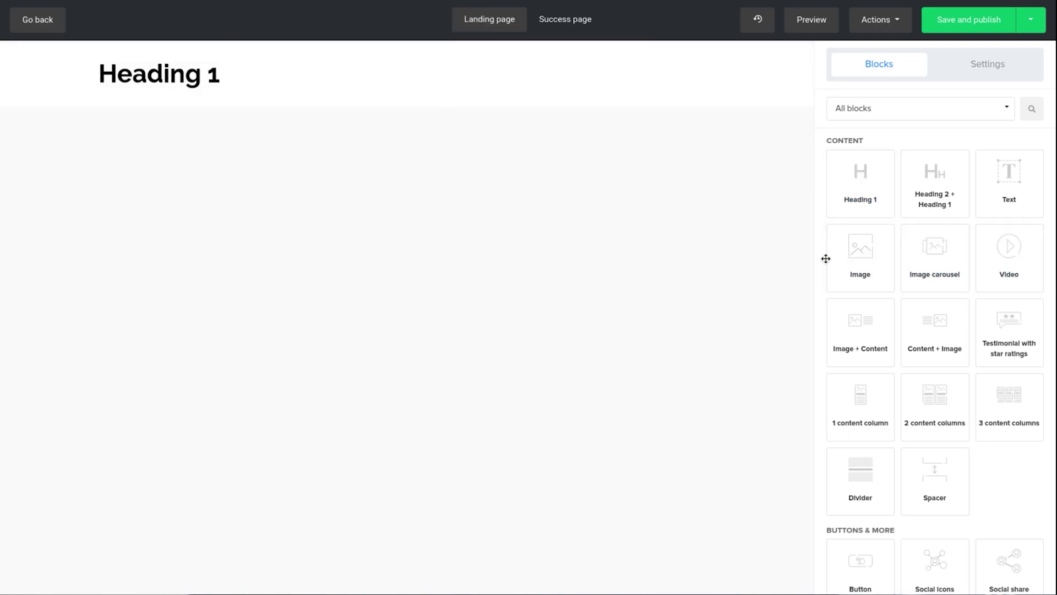
{"action": "scroll", "coordinate": [941, 291], "scroll_direction": "down", "scroll_amount": 2}
{"action": "scroll", "coordinate": [938, 291], "scroll_direction": "down", "scroll_amount": 2}
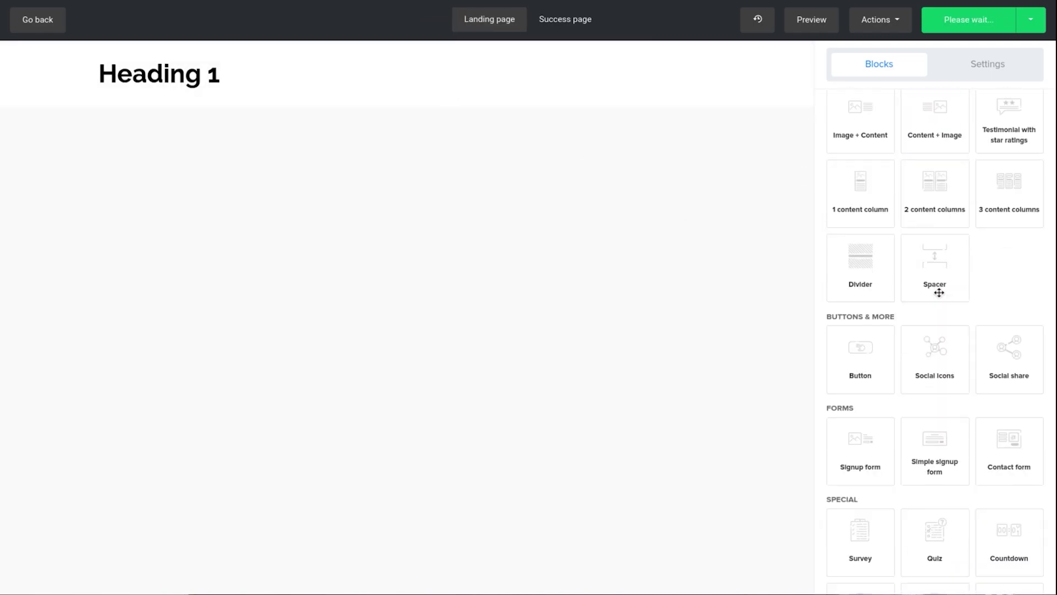
{"action": "scroll", "coordinate": [937, 292], "scroll_direction": "down", "scroll_amount": 2}
{"action": "scroll", "coordinate": [938, 292], "scroll_direction": "down", "scroll_amount": 1}
{"action": "scroll", "coordinate": [937, 291], "scroll_direction": "down", "scroll_amount": 1}
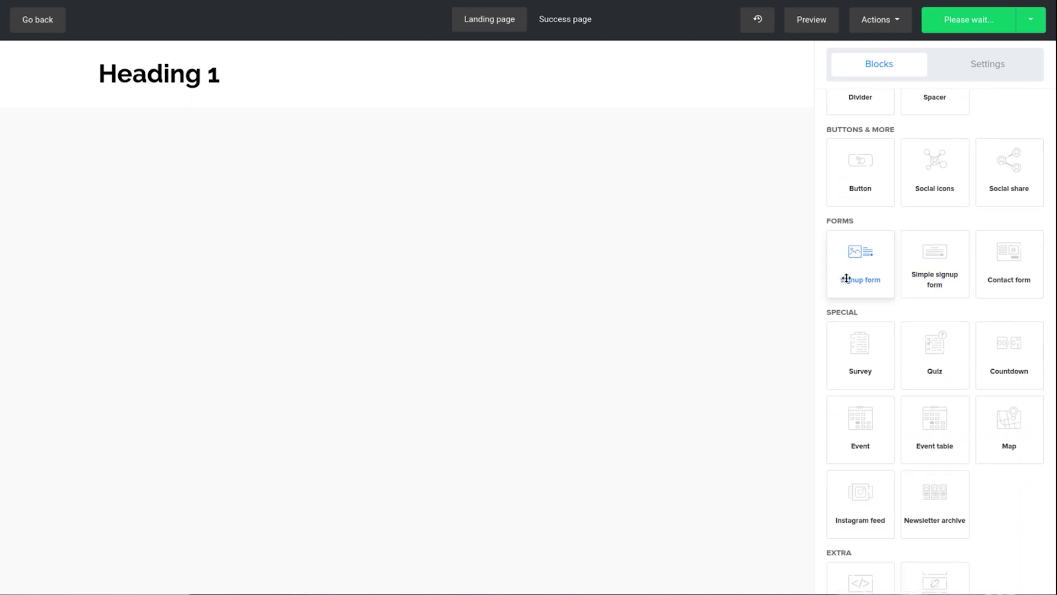
{"action": "mouse_move", "coordinate": [866, 262]}
{"action": "left_mouse_down"}
{"action": "mouse_move", "coordinate": [438, 100]}
{"action": "mouse_move", "coordinate": [430, 136]}
{"action": "left_mouse_up"}
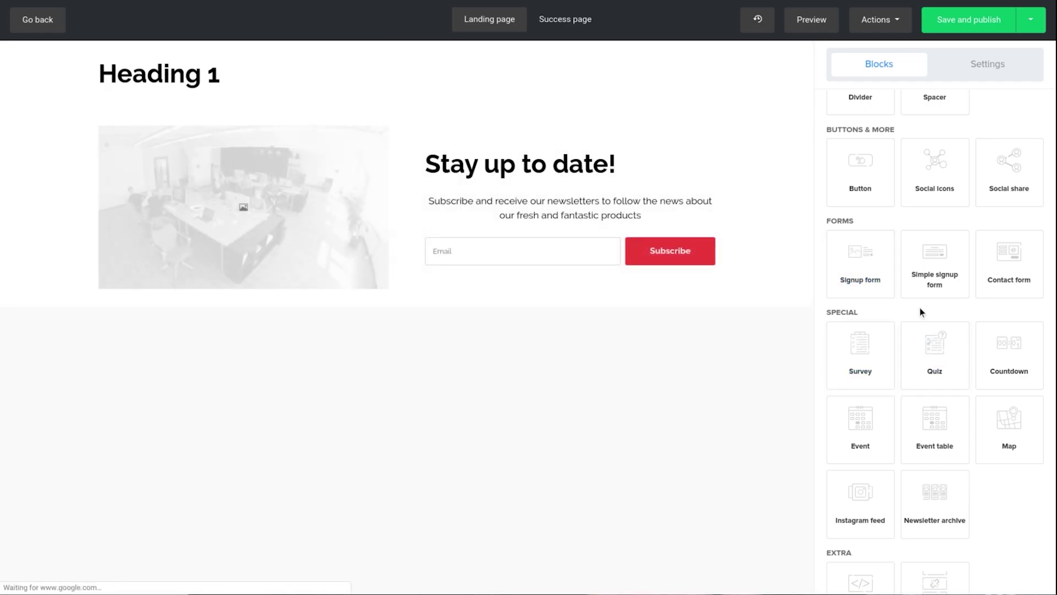
{"action": "scroll", "coordinate": [919, 307], "scroll_direction": "down", "scroll_amount": 1}
{"action": "scroll", "coordinate": [934, 308], "scroll_direction": "up", "scroll_amount": 8}
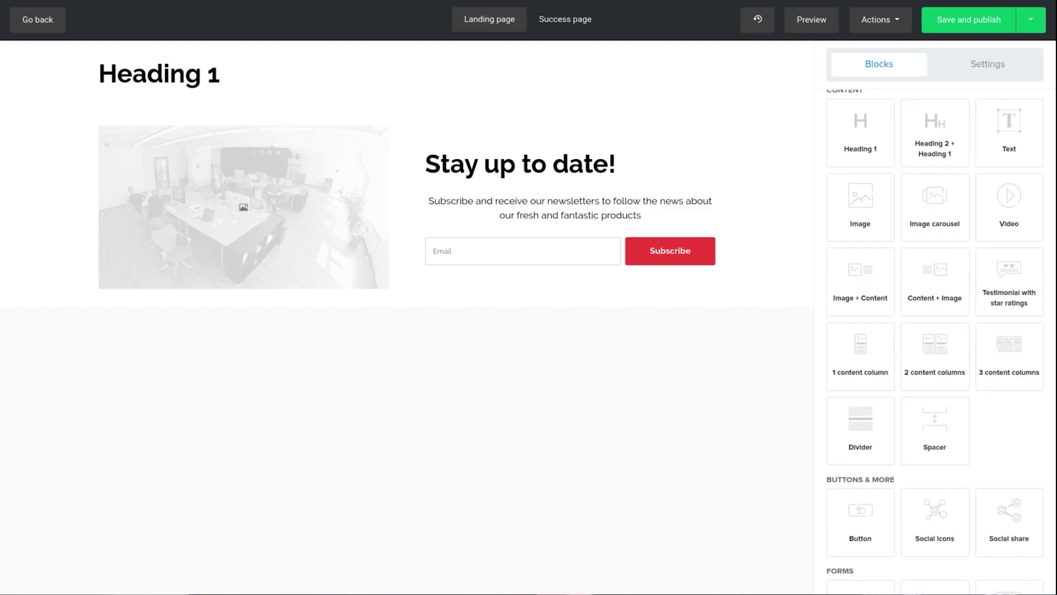
{"action": "scroll", "coordinate": [934, 330], "scroll_direction": "up", "scroll_amount": 2}
{"action": "left_click_drag", "start_coordinate": [991, 199], "coordinate": [439, 332]}
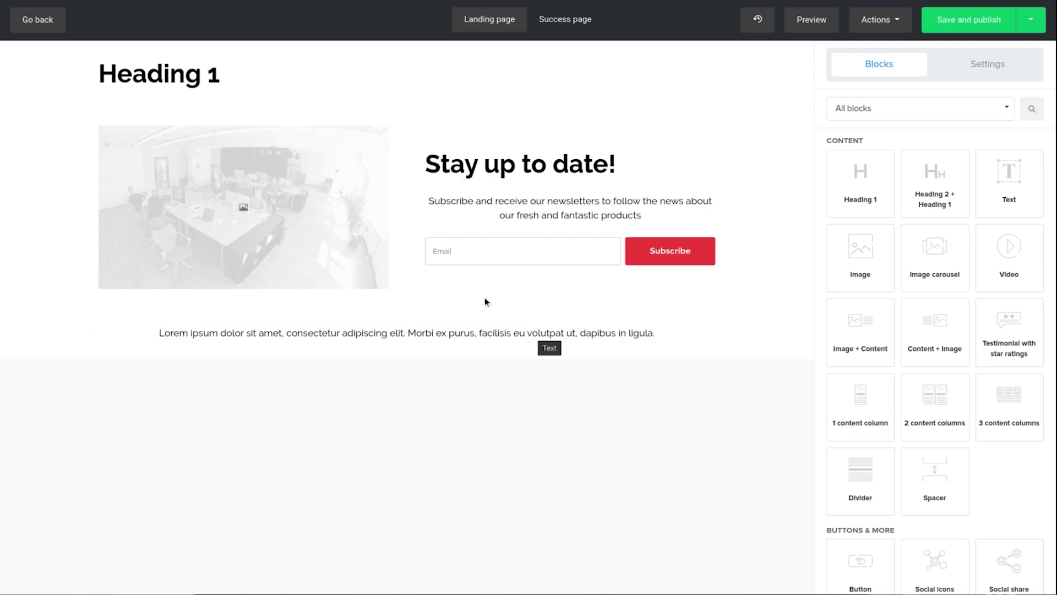
Retitle the heading 'The Ultimate Analytics Checklist' and set its content width to medium.
{"action": "left_click", "coordinate": [229, 78]}
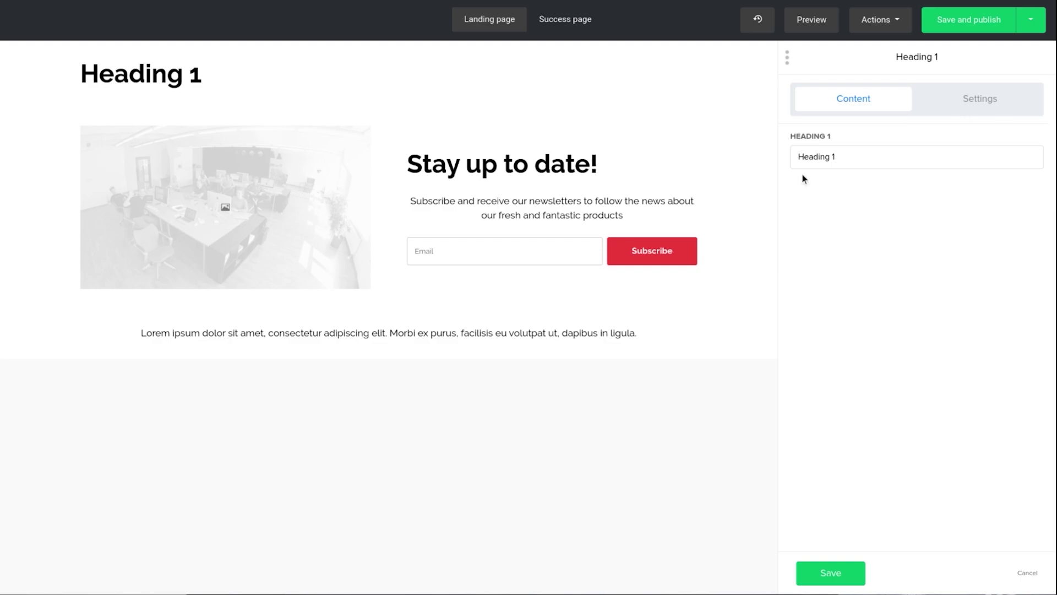
{"action": "triple_click", "coordinate": [870, 156]}
{"action": "type", "text": "The Ultimate Analytics Checklist"}
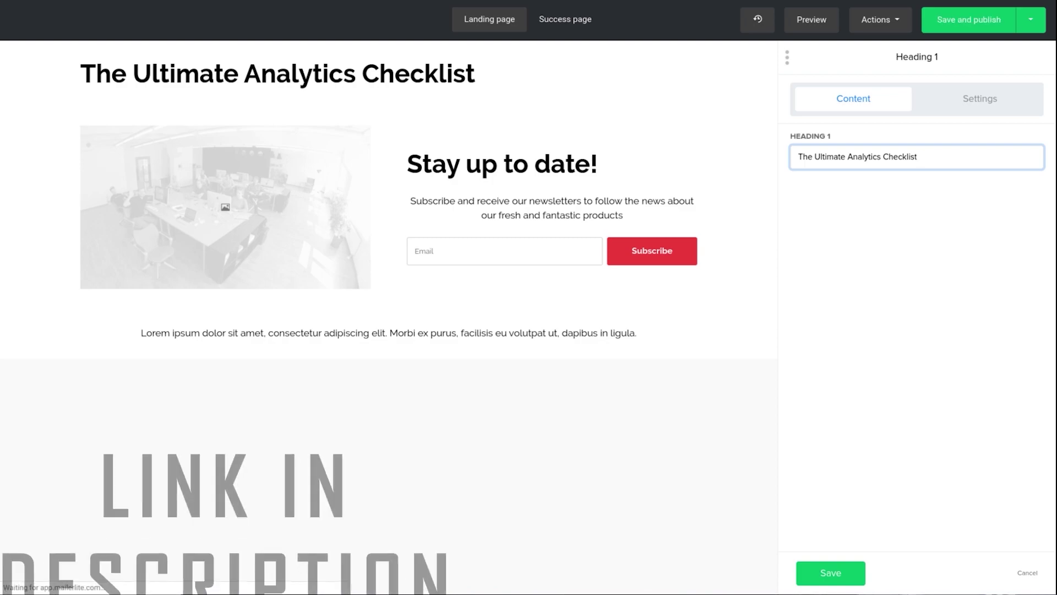
{"action": "left_click", "coordinate": [991, 105]}
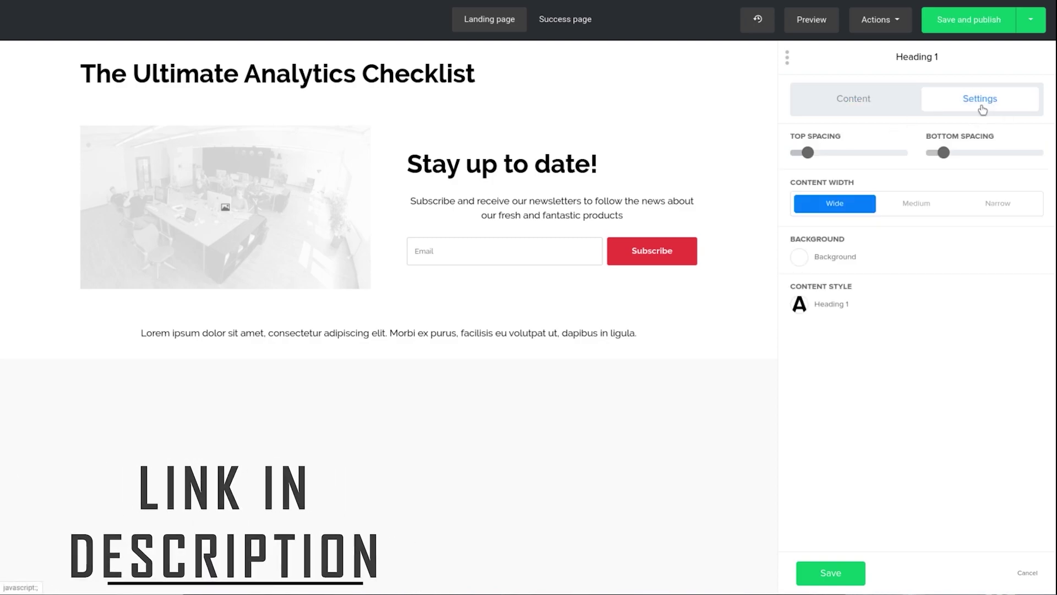
{"action": "left_click", "coordinate": [915, 206]}
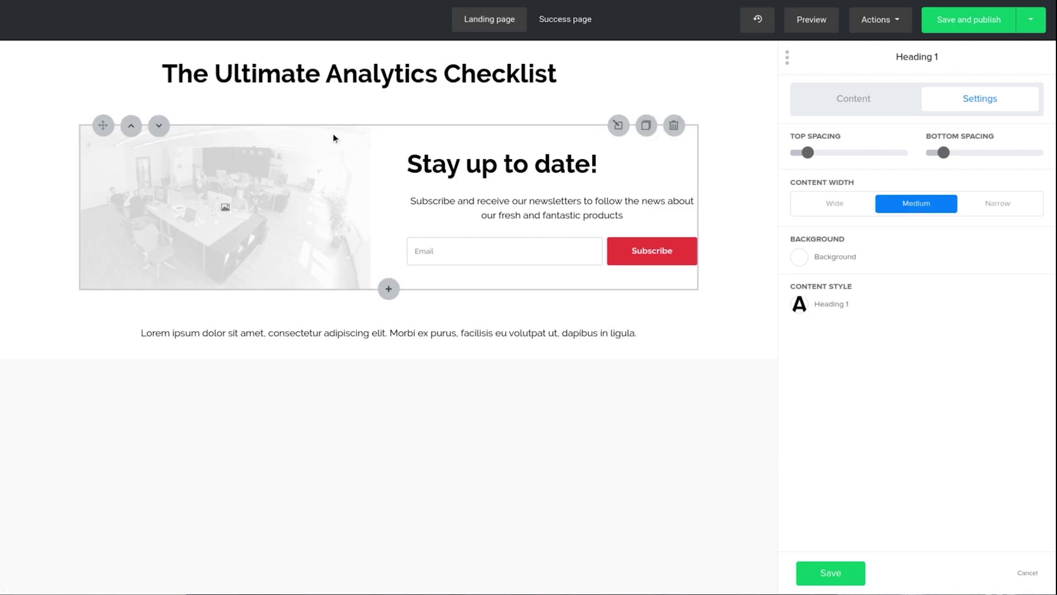
Style the heading text orange #fd7e14, size 49, centred.
{"action": "left_click", "coordinate": [800, 305]}
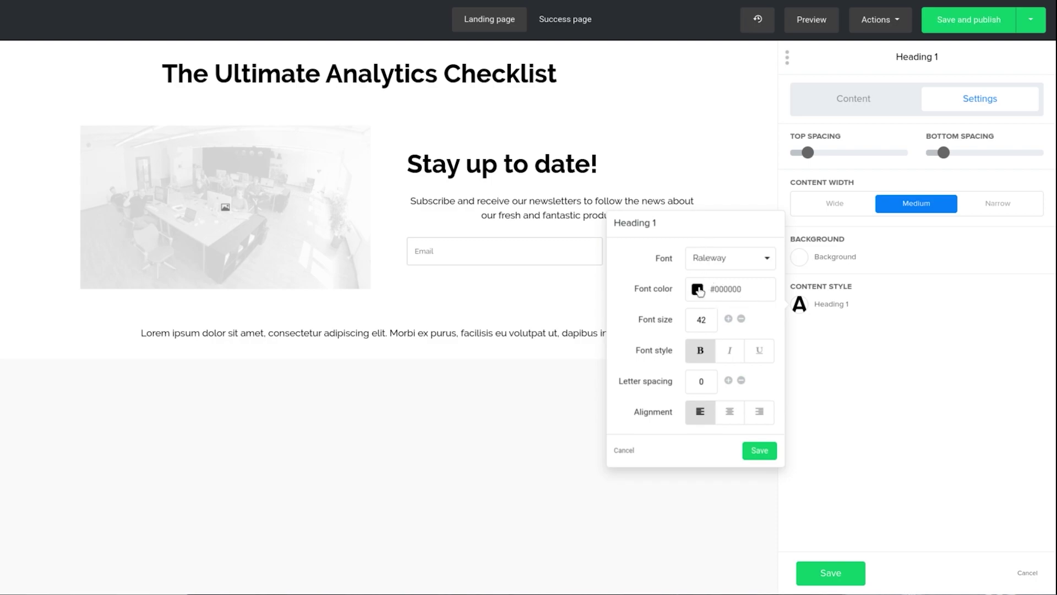
{"action": "left_click", "coordinate": [699, 291]}
{"action": "left_click", "coordinate": [776, 380]}
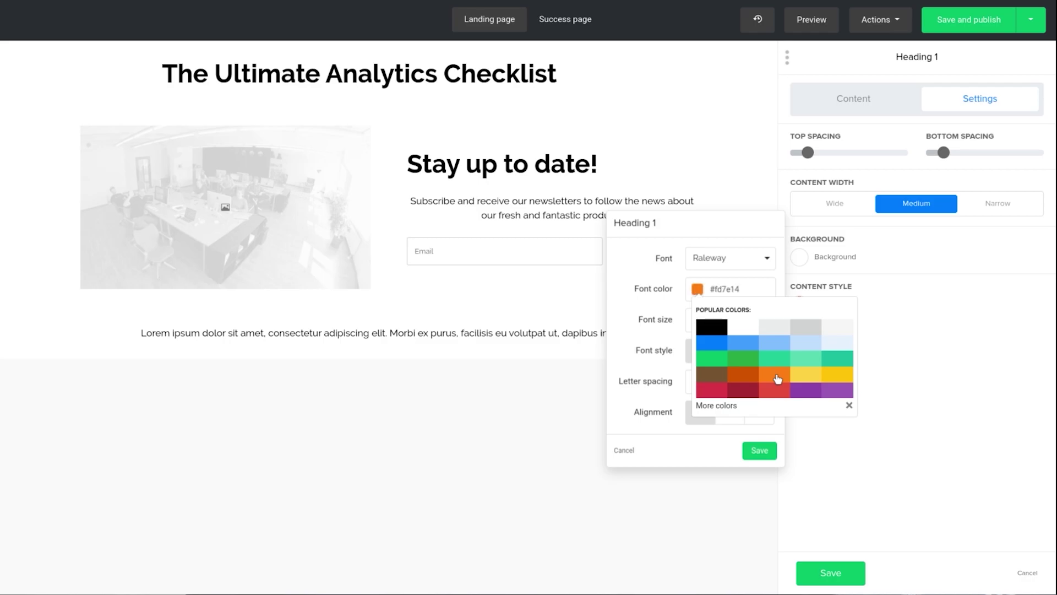
{"action": "left_click", "coordinate": [658, 293]}
{"action": "left_click", "coordinate": [728, 320]}
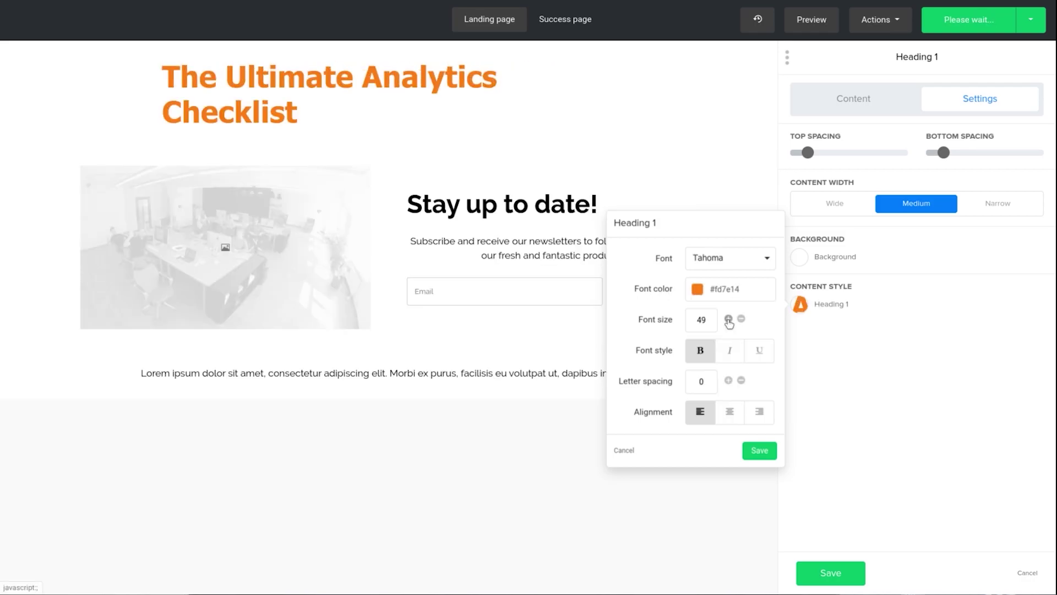
{"action": "left_click", "coordinate": [731, 411]}
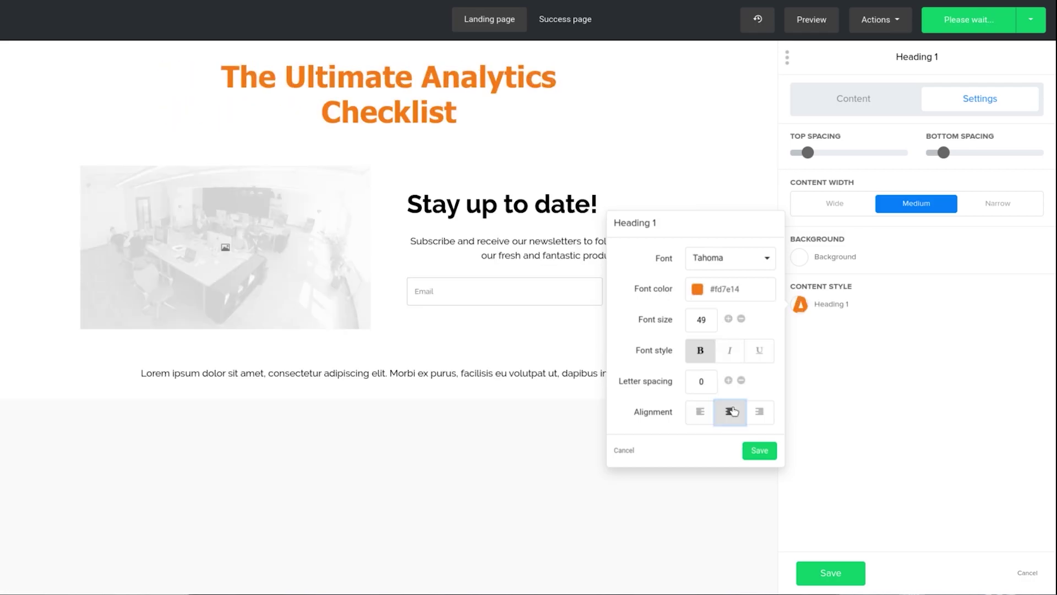
{"action": "left_click", "coordinate": [947, 283]}
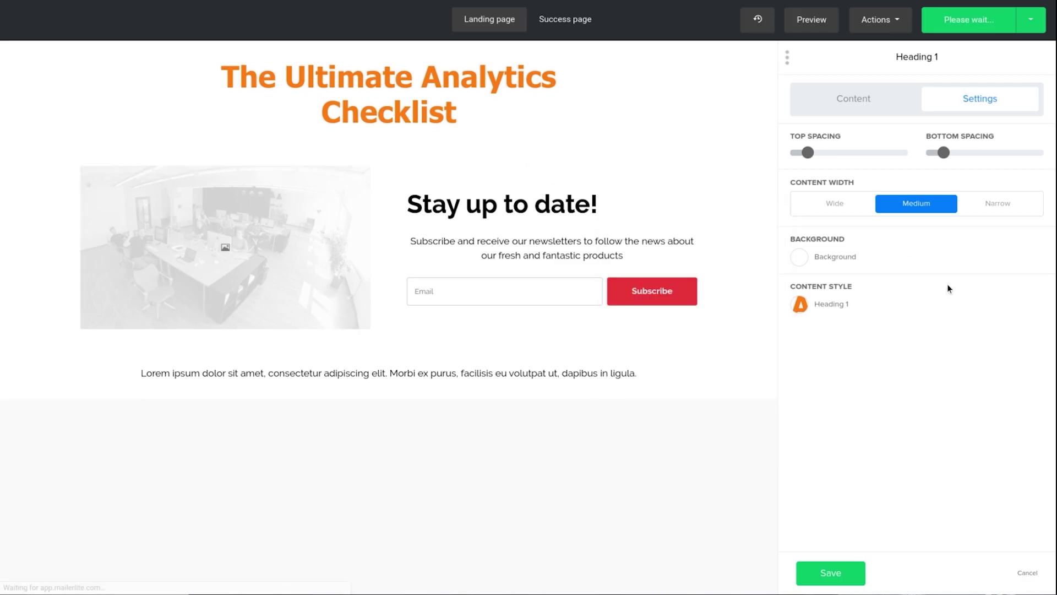
Settle the heading back on medium width after trying others, and increase its top spacing.
{"action": "left_click", "coordinate": [837, 209]}
{"action": "left_click", "coordinate": [916, 206]}
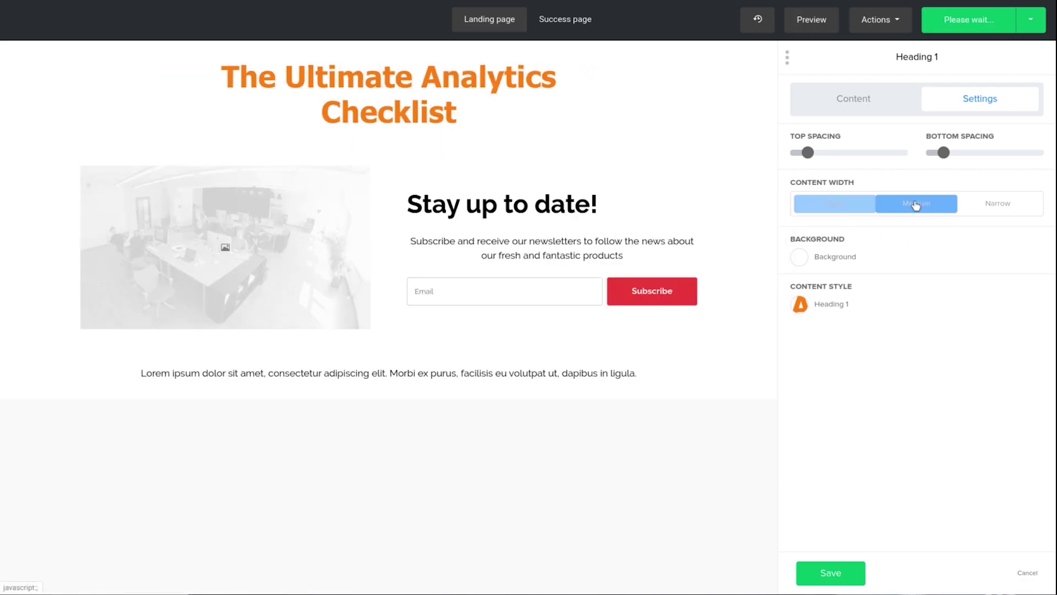
{"action": "left_click", "coordinate": [991, 212]}
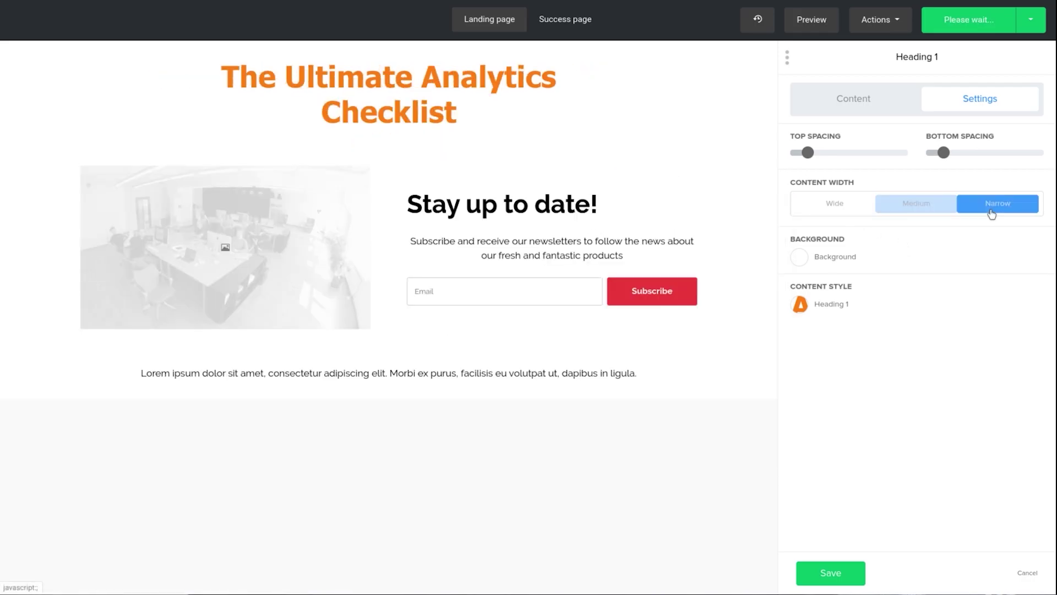
{"action": "left_click", "coordinate": [921, 207]}
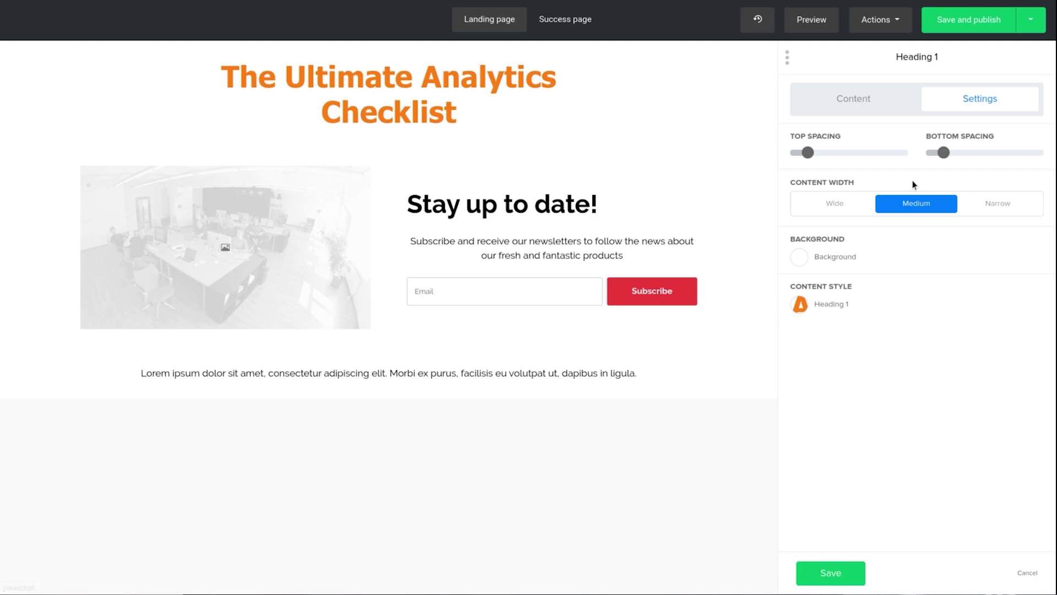
{"action": "mouse_move", "coordinate": [807, 153]}
{"action": "left_click_drag", "start_coordinate": [810, 155], "coordinate": [825, 158]}
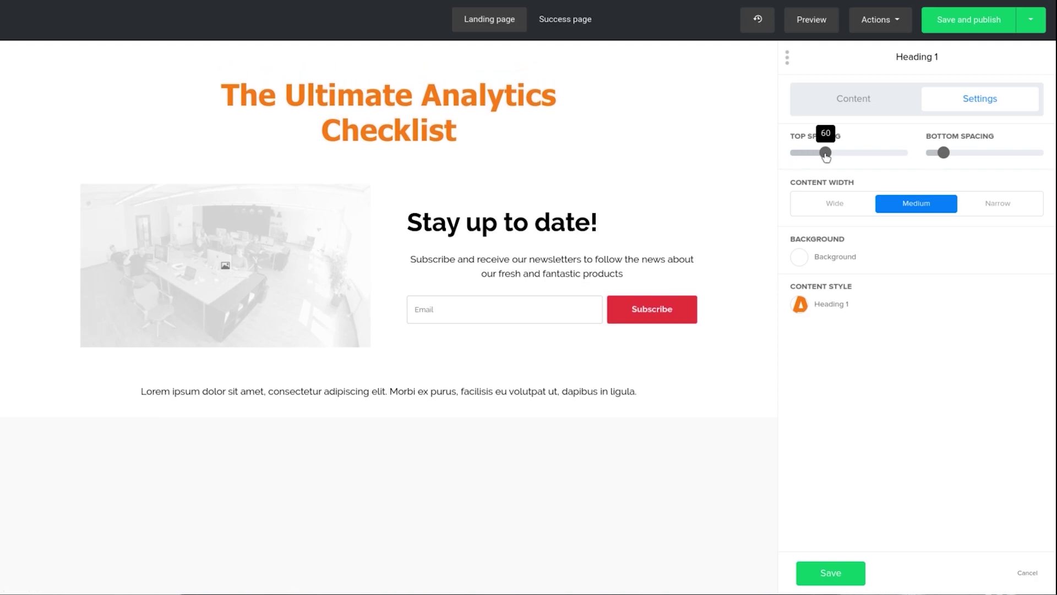
{"action": "left_click", "coordinate": [838, 98]}
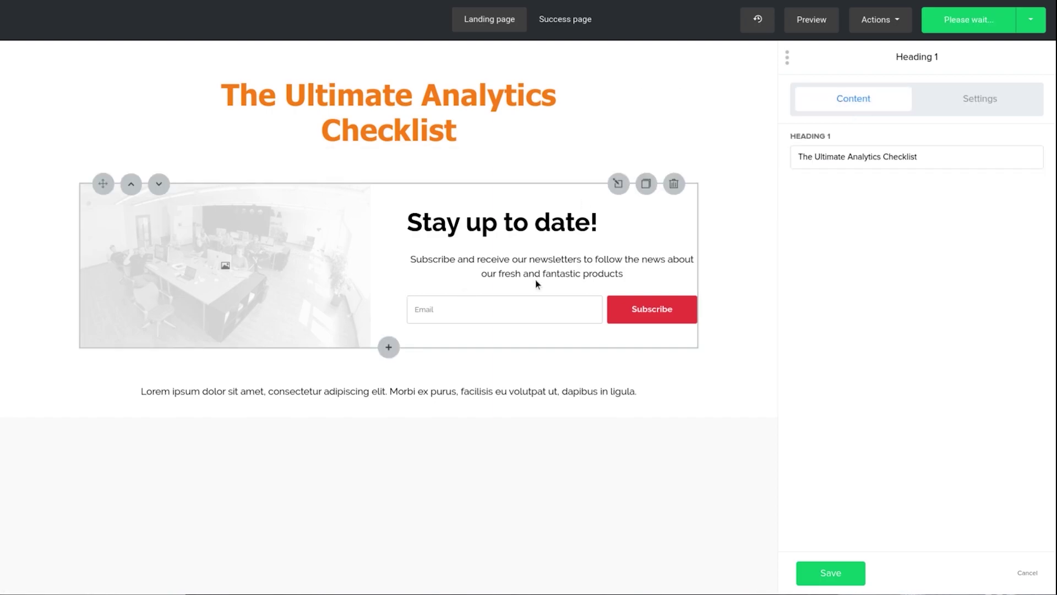
Swap the signup section image for MYT - TN Shadow.png, then view the checklist design in Canva.
{"action": "left_click", "coordinate": [555, 266]}
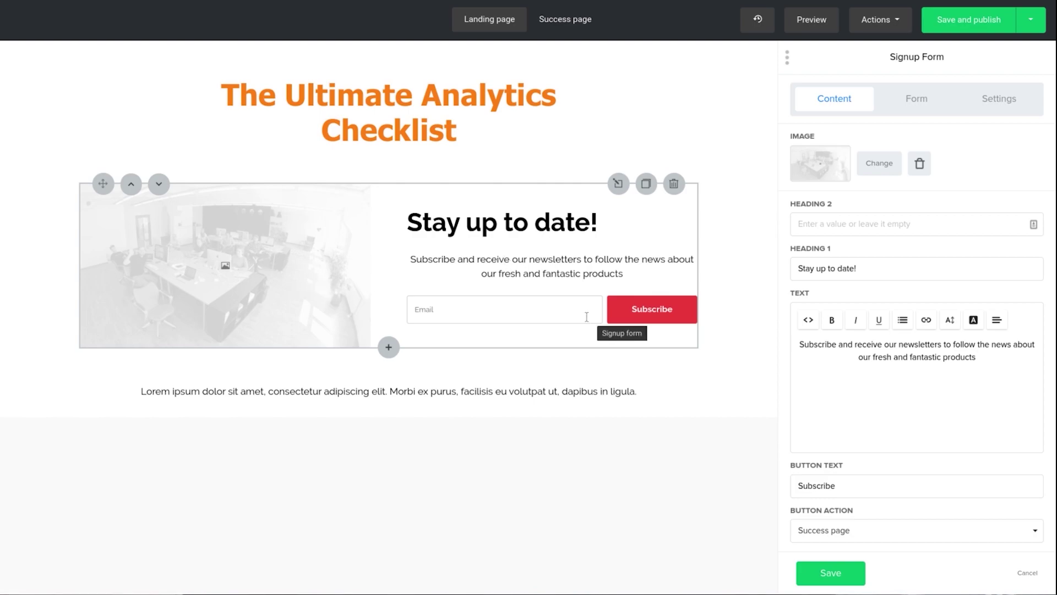
{"action": "left_click", "coordinate": [828, 171]}
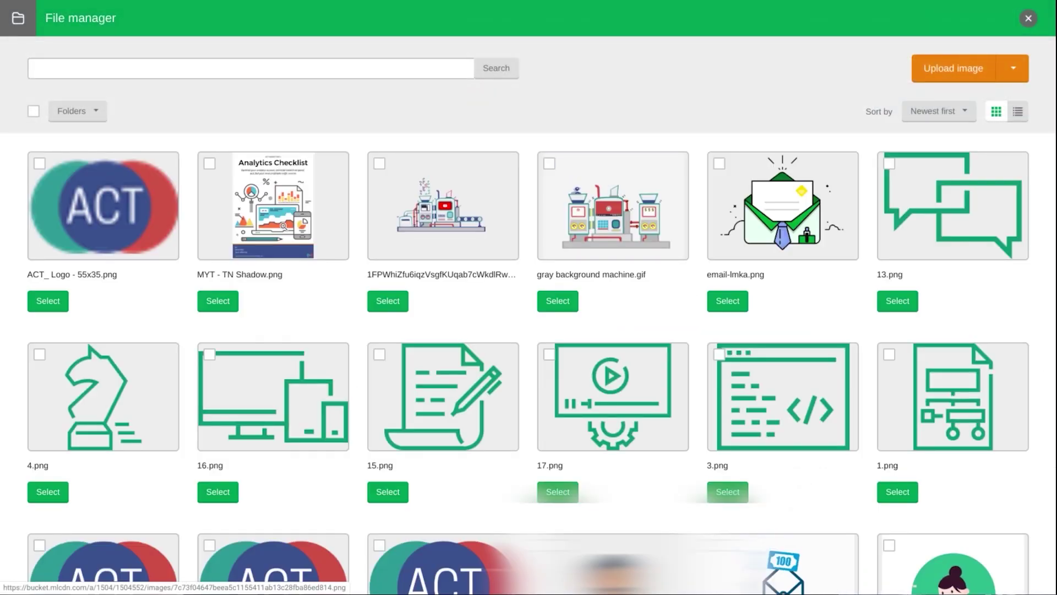
{"action": "left_click", "coordinate": [210, 164]}
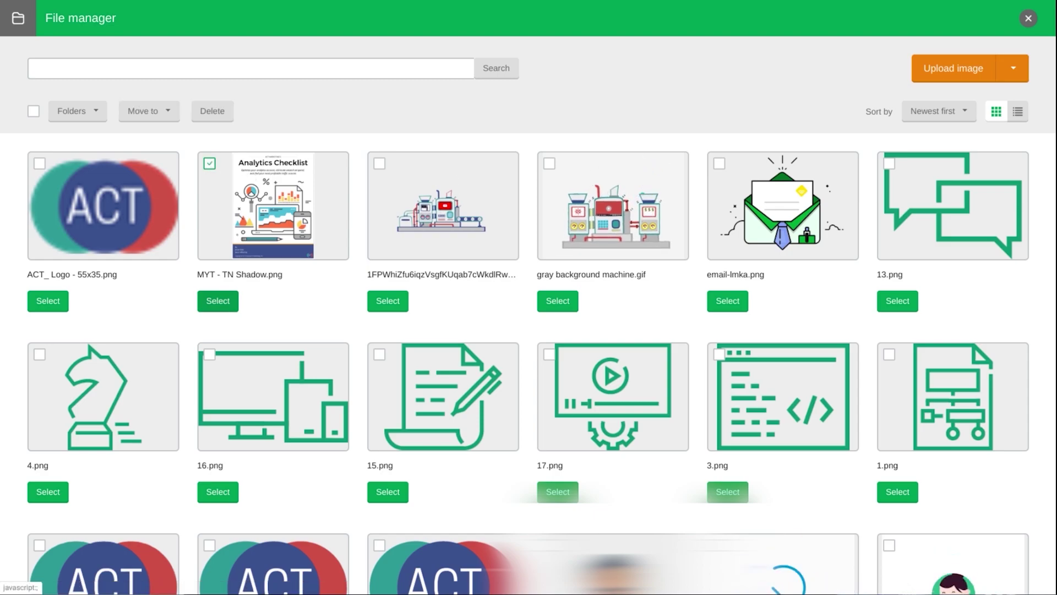
{"action": "left_click", "coordinate": [216, 301]}
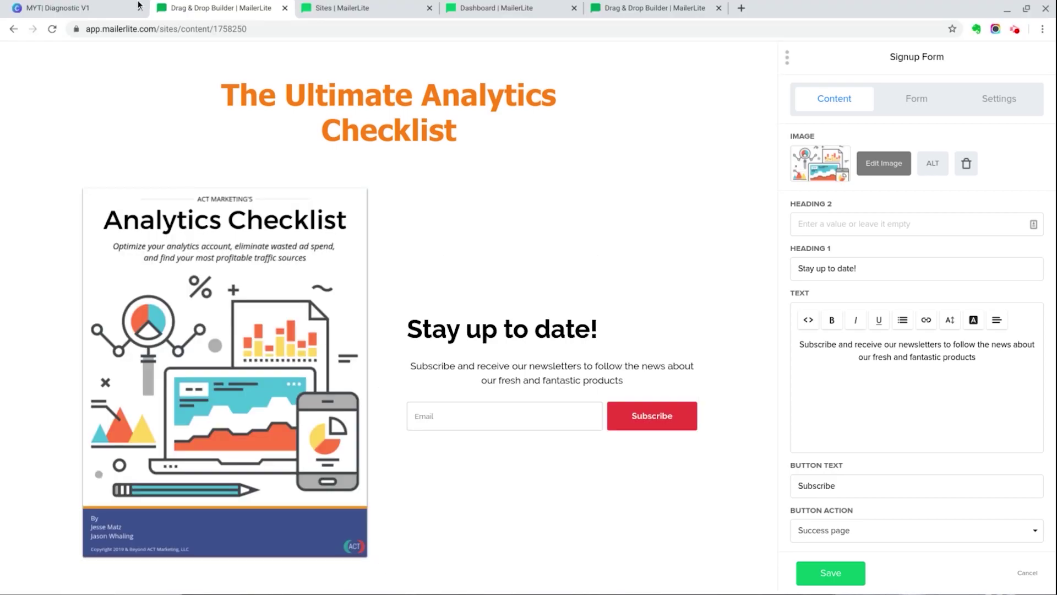
{"action": "left_click", "coordinate": [97, 9]}
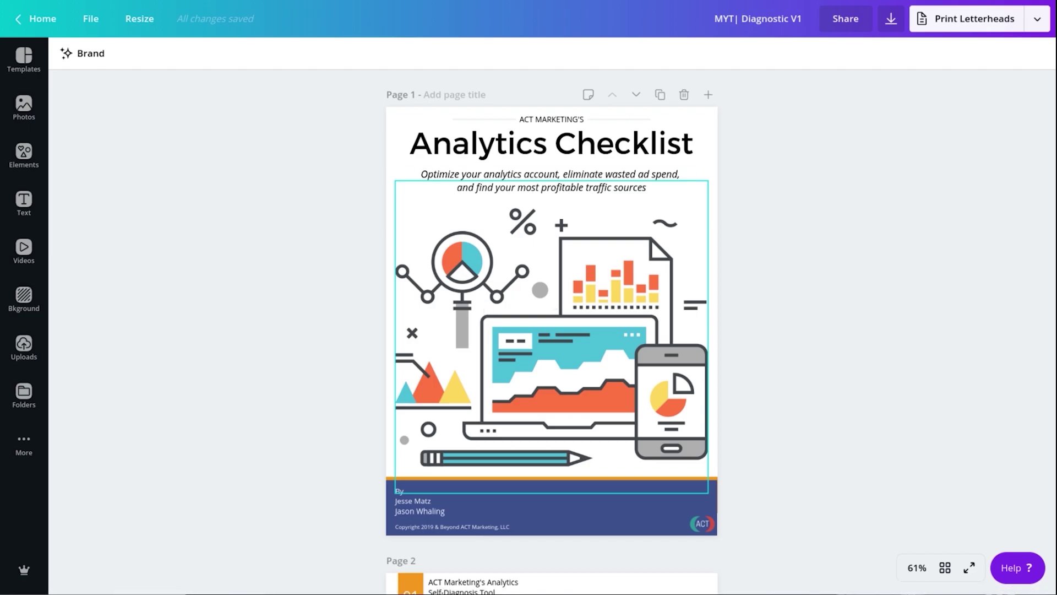
{"action": "scroll", "coordinate": [734, 510], "scroll_direction": "down", "scroll_amount": 2}
{"action": "scroll", "coordinate": [734, 510], "scroll_direction": "down", "scroll_amount": 5}
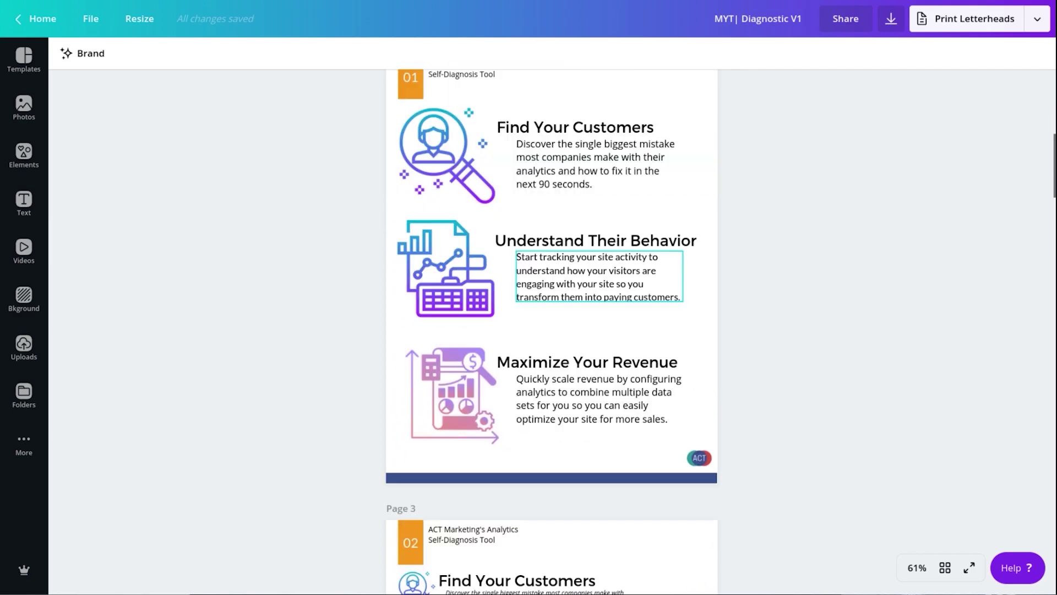
{"action": "scroll", "coordinate": [552, 331], "scroll_direction": "down", "scroll_amount": 2}
{"action": "scroll", "coordinate": [552, 331], "scroll_direction": "down", "scroll_amount": 5}
{"action": "scroll", "coordinate": [552, 330], "scroll_direction": "down", "scroll_amount": 5}
{"action": "scroll", "coordinate": [551, 330], "scroll_direction": "down", "scroll_amount": 10}
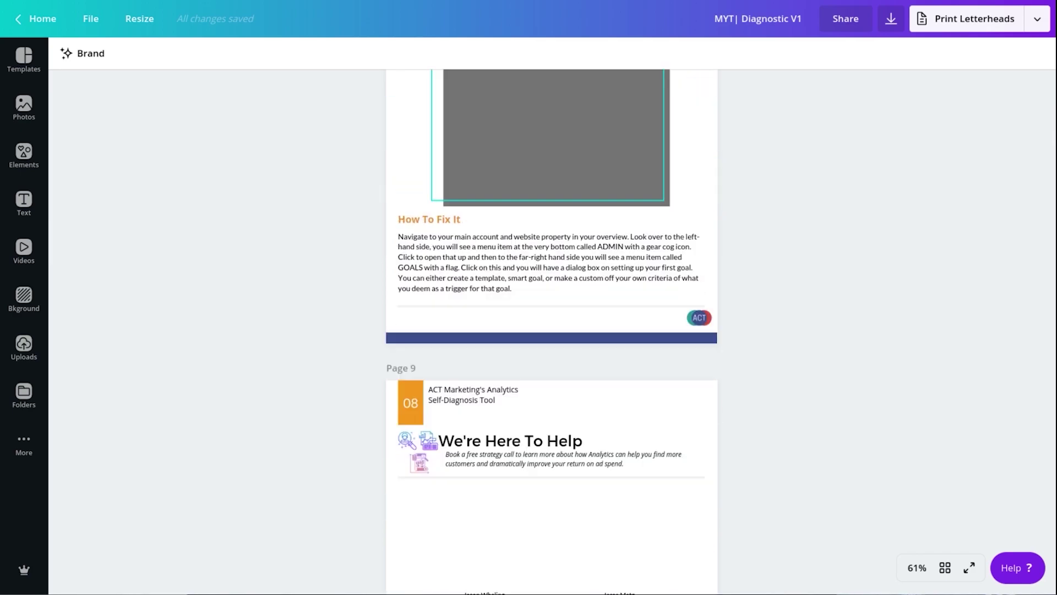
{"action": "scroll", "coordinate": [552, 331], "scroll_direction": "down", "scroll_amount": 5}
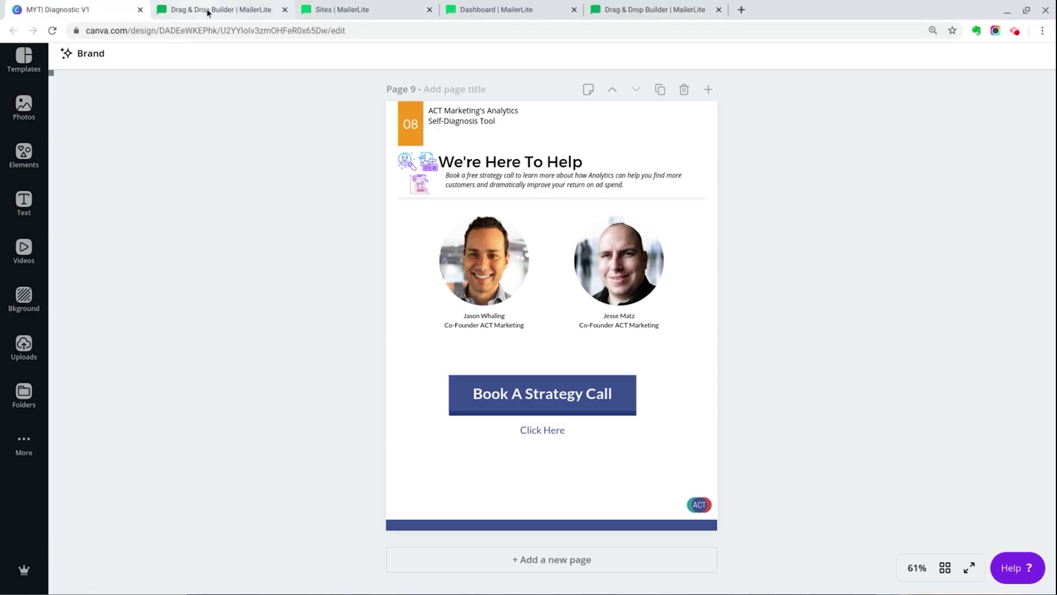
Go back from Canva to the MailerLite Drag & Drop Builder tab.
{"action": "left_click", "coordinate": [207, 12]}
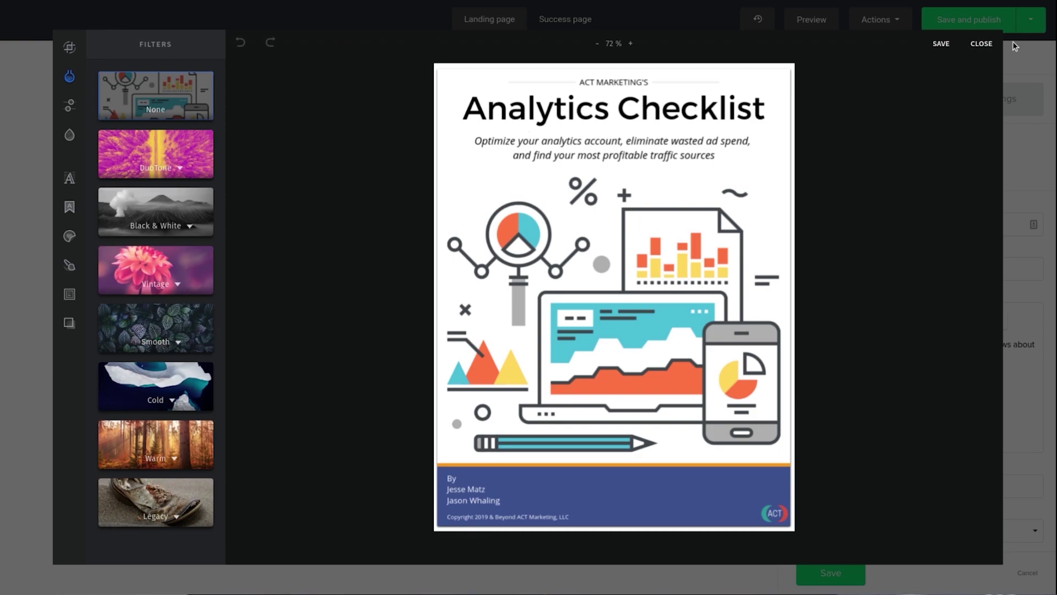
{"action": "left_click", "coordinate": [981, 44]}
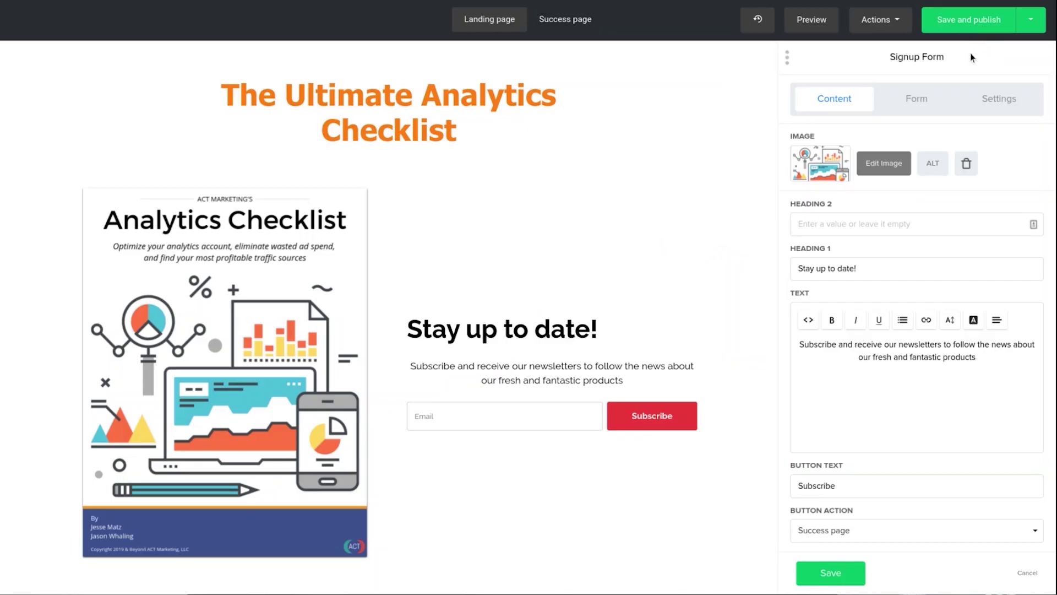
Replace the signup heading 'Stay up to date!' with 'Your Going To Get...'.
{"action": "left_click", "coordinate": [579, 327]}
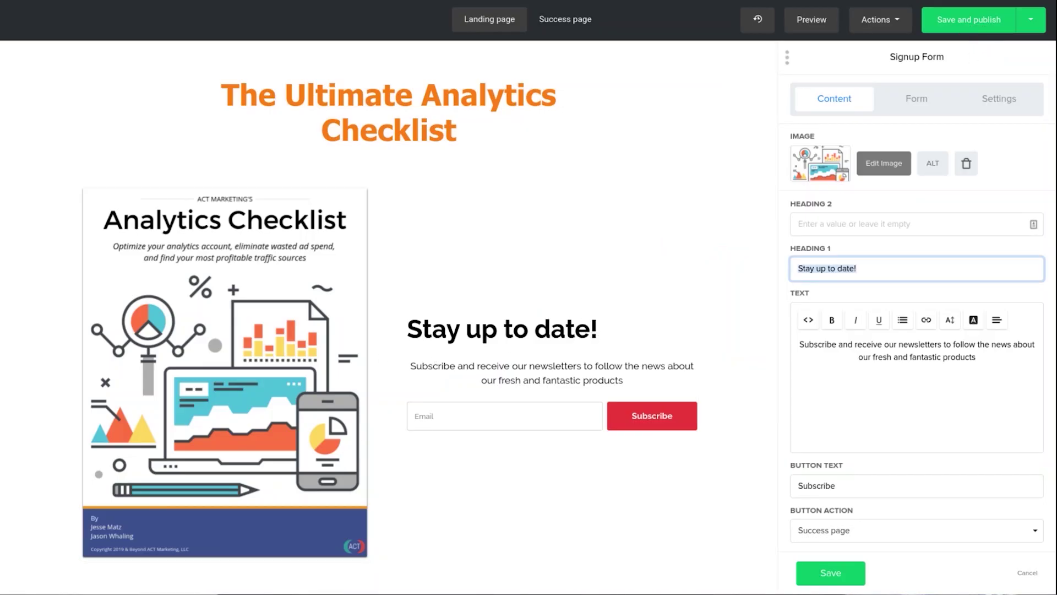
{"action": "type", "text": "YOur Going"}
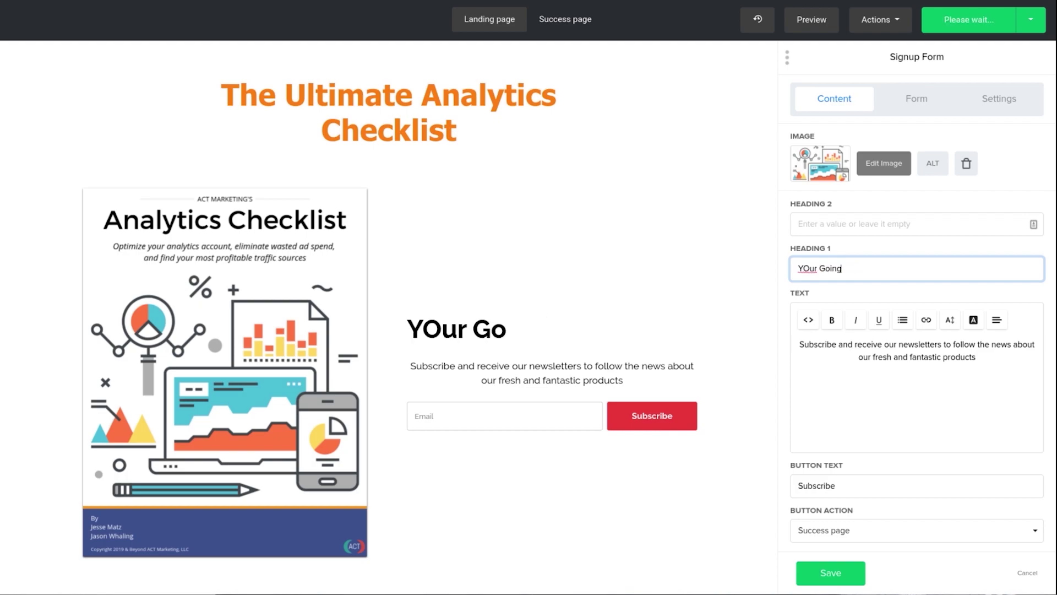
{"action": "key", "text": "BackSpace"}
{"action": "key", "text": "BackSpace"}
{"action": "key", "text": "BackSpace"}
{"action": "key", "text": "BackSpace"}
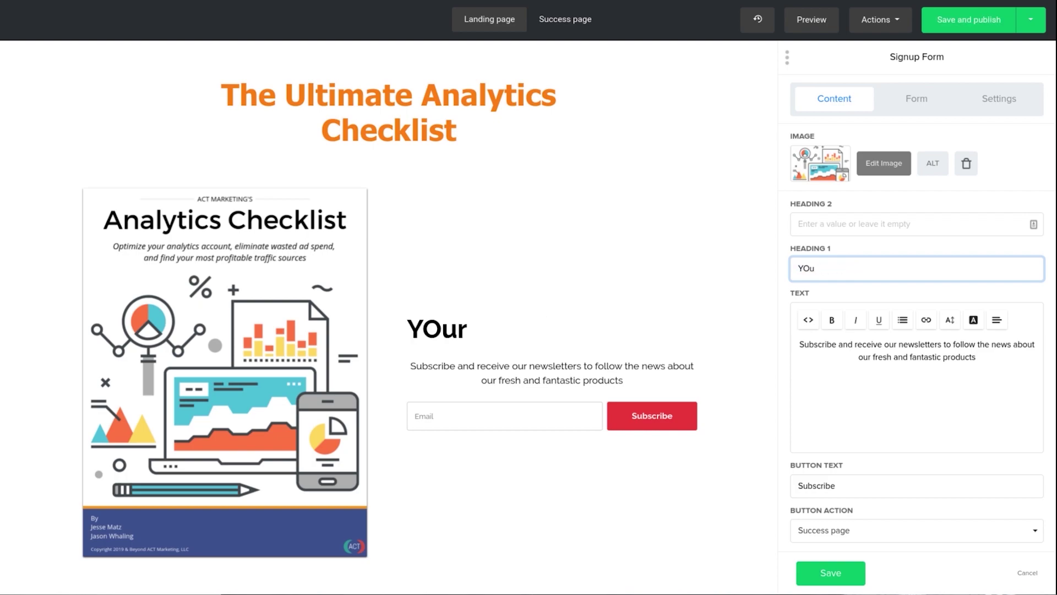
{"action": "key", "text": "BackSpace"}
{"action": "key", "text": "BackSpace"}
{"action": "type", "text": "our"}
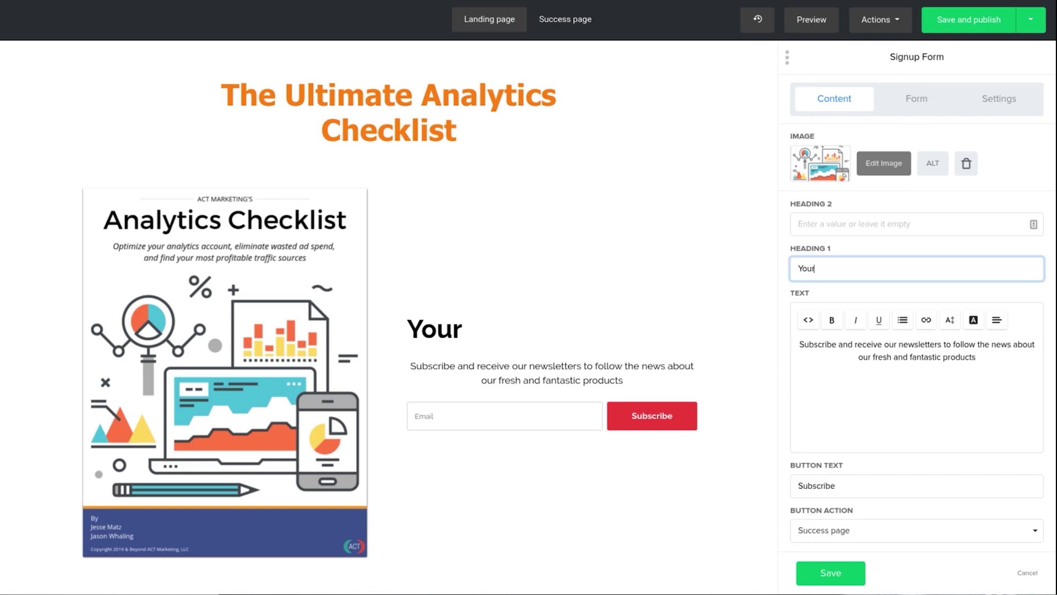
{"action": "type", "text": " Going"}
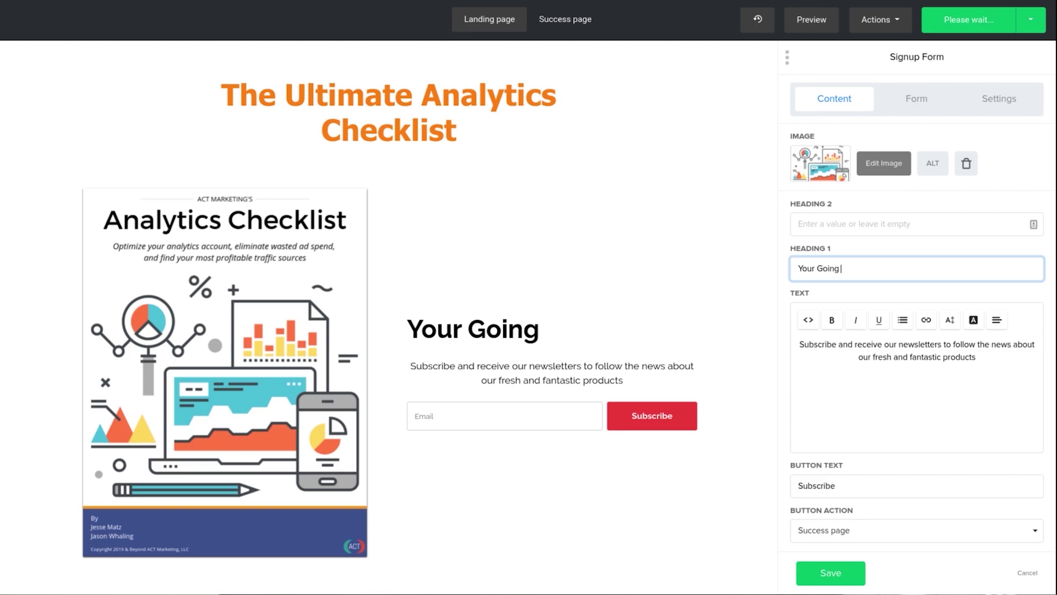
{"action": "type", "text": " To Get..."}
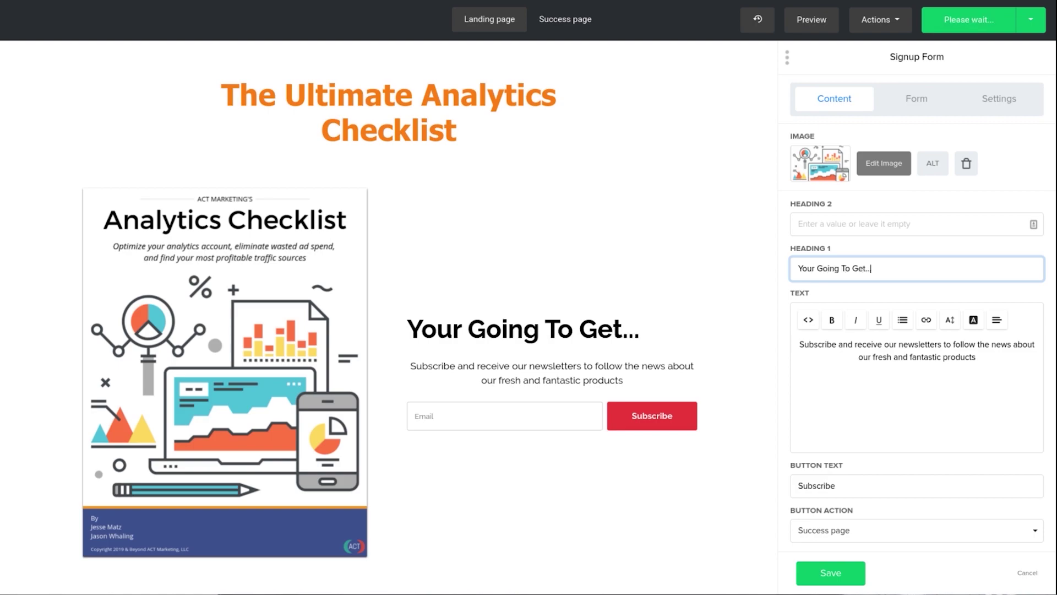
{"action": "left_click", "coordinate": [986, 360]}
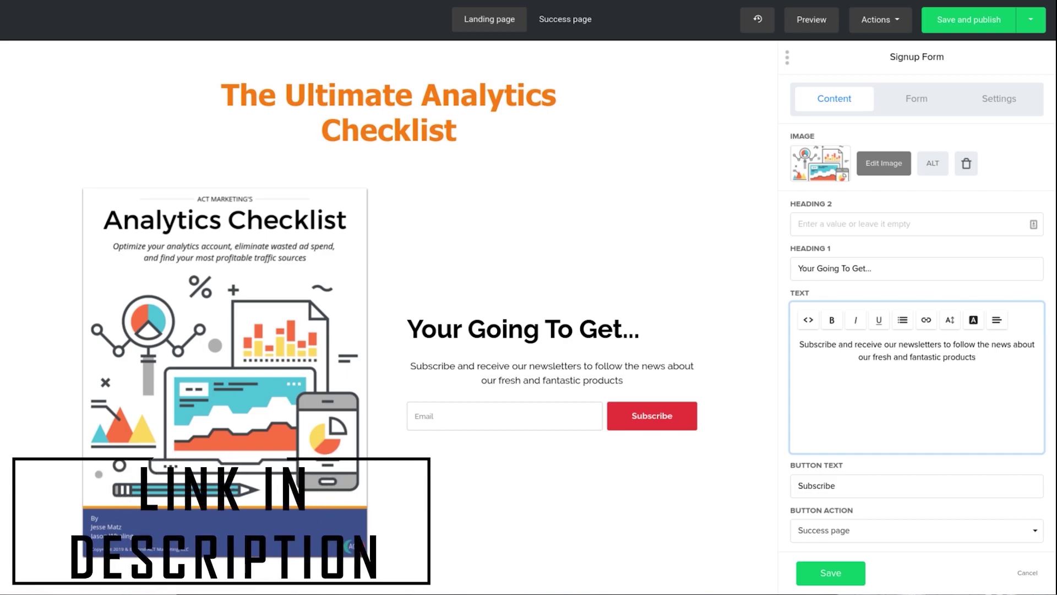
Paste the saved four-bullet checkmark HTML over the signup paragraph in HTML view.
{"action": "key", "text": "alt+Tab"}
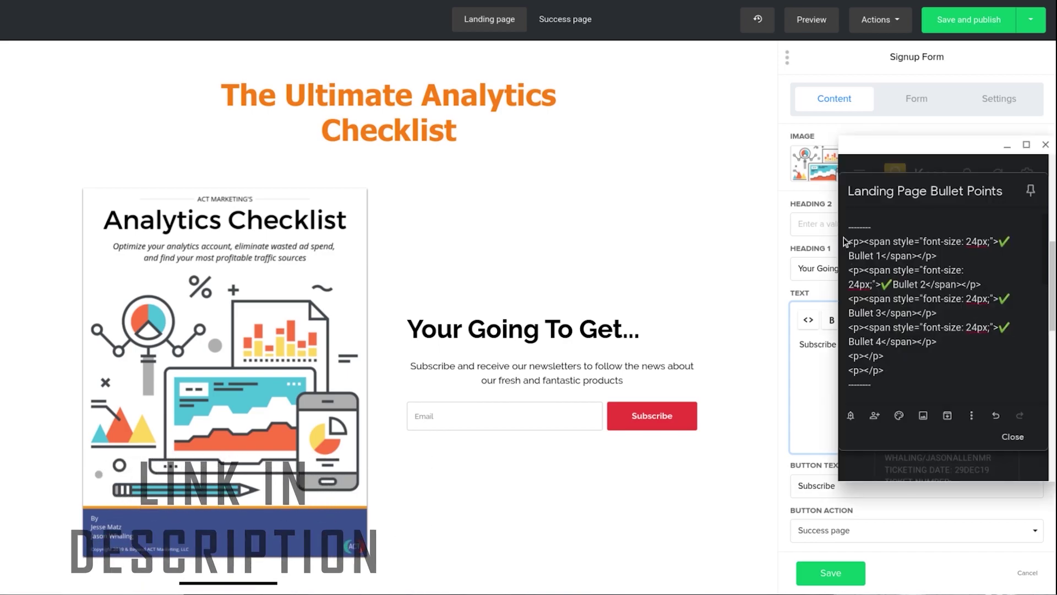
{"action": "left_click", "coordinate": [893, 371], "text": "shift"}
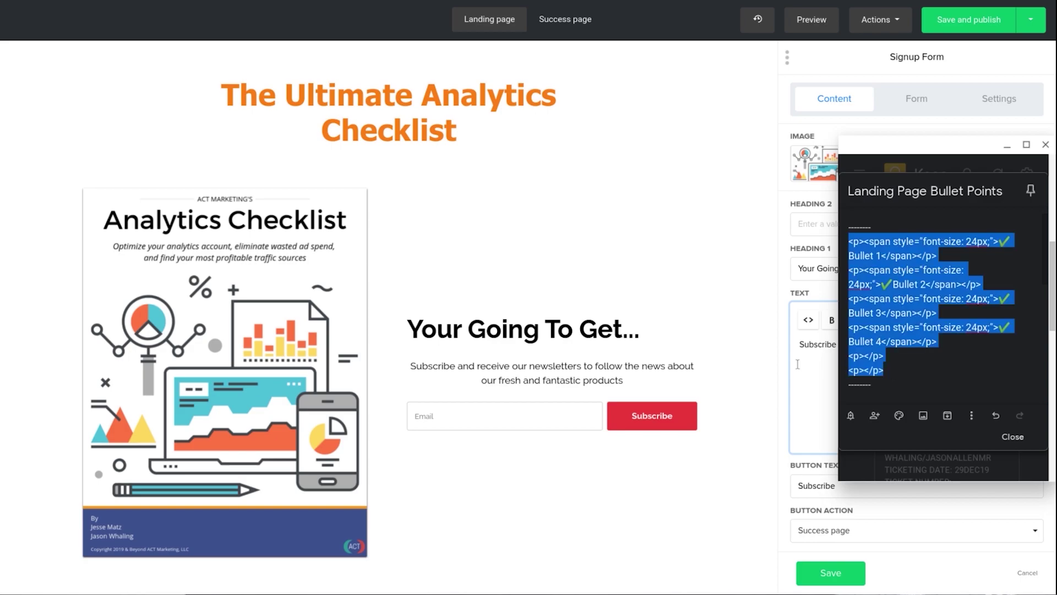
{"action": "key", "text": "alt+Tab"}
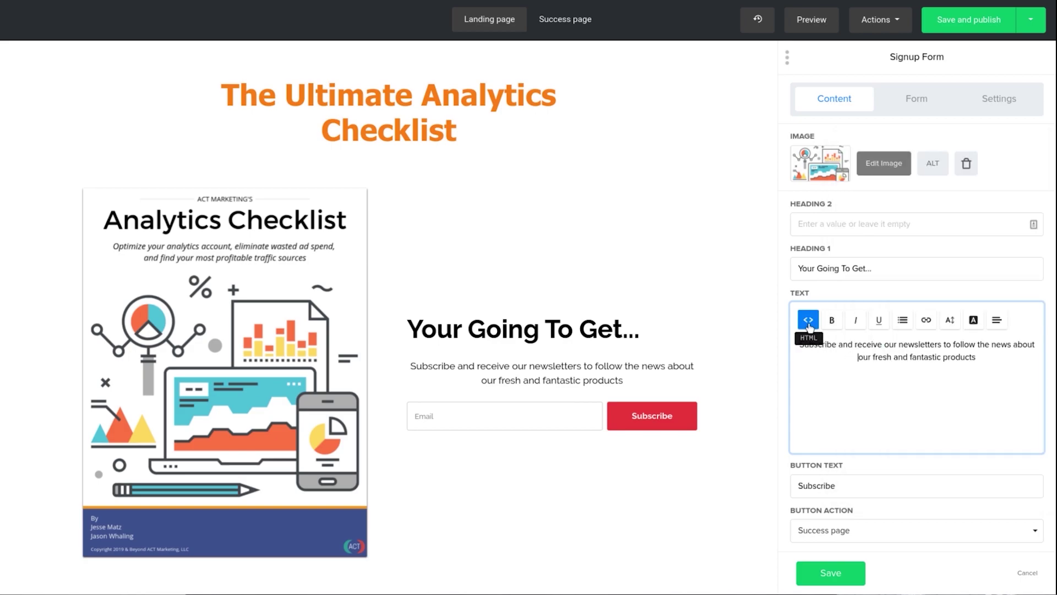
{"action": "left_click", "coordinate": [808, 319]}
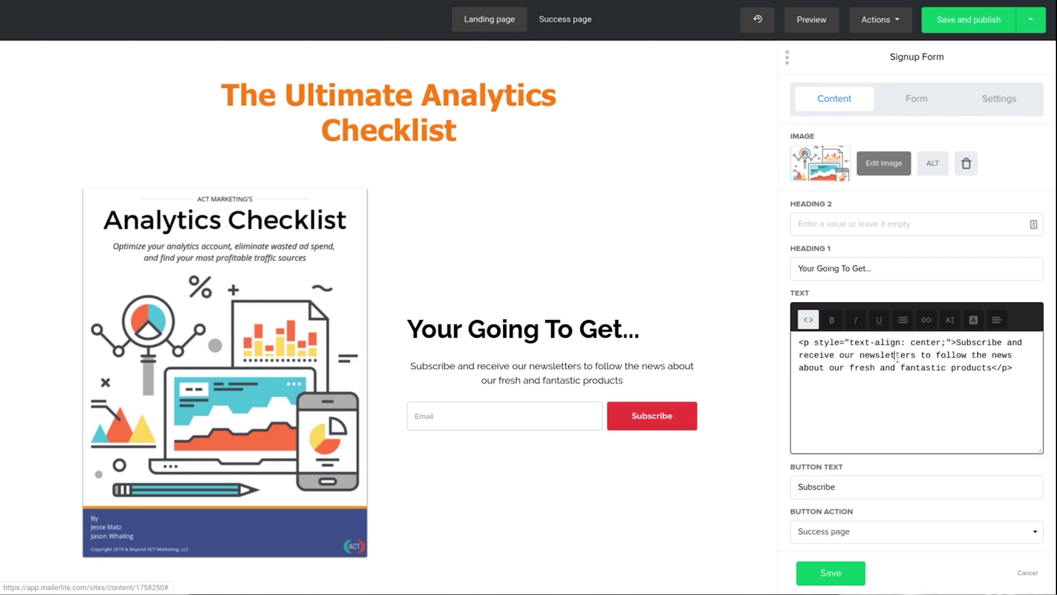
{"action": "key", "text": "ctrl+a"}
{"action": "key", "text": "BackSpace"}
{"action": "key", "text": "ctrl+v"}
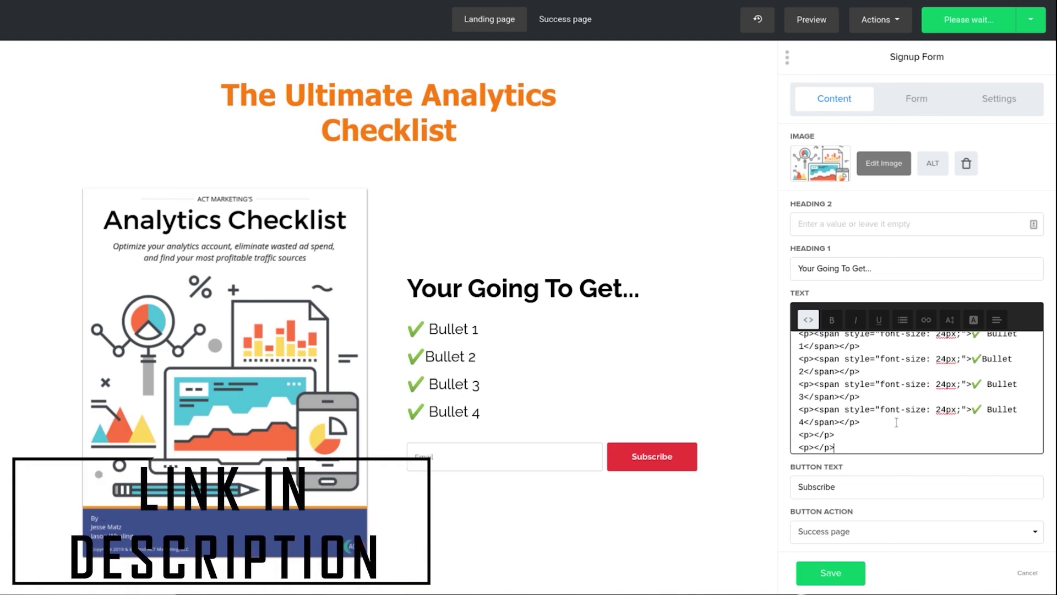
{"action": "key", "text": "BackSpace"}
{"action": "key", "text": "BackSpace"}
{"action": "key", "text": "BackSpace"}
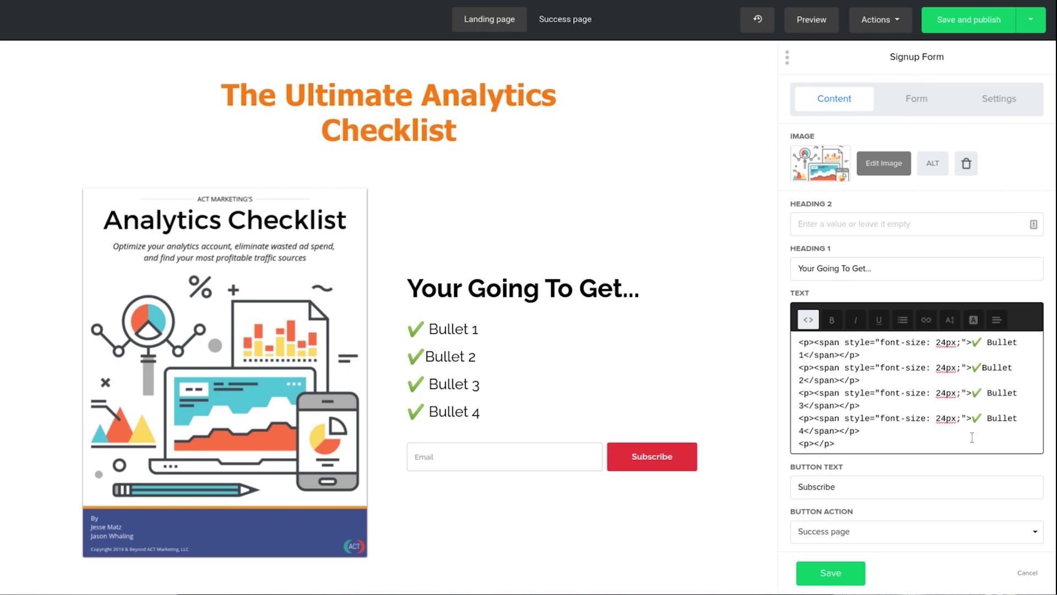
{"action": "scroll", "coordinate": [974, 436], "scroll_direction": "down", "scroll_amount": 1}
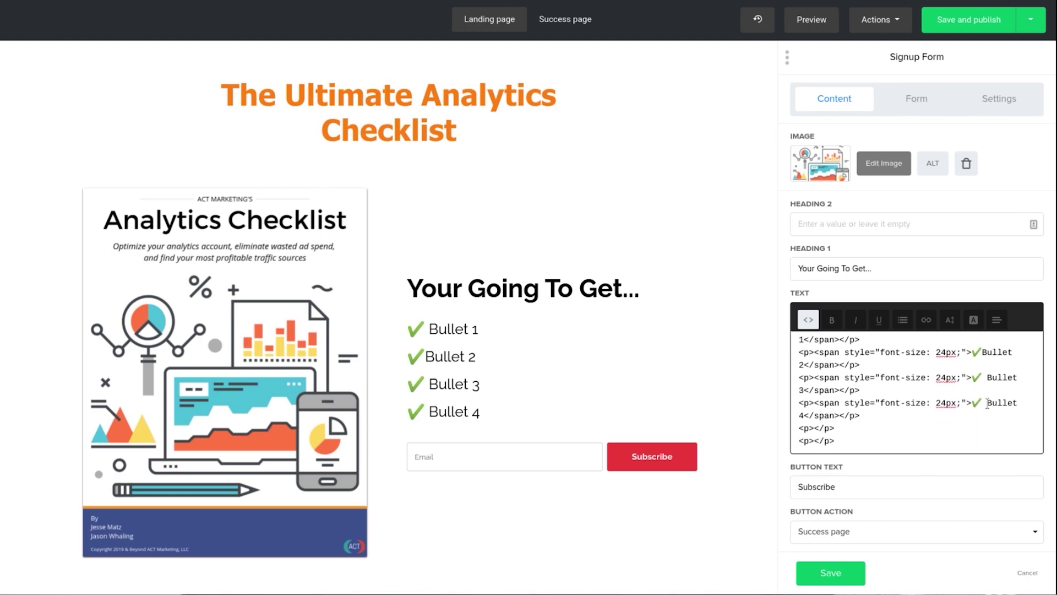
Fill the bullet placeholders, Analytics Dashboard Template through Optimization best practices, and show formatted text.
{"action": "left_click", "coordinate": [802, 415], "text": "shift"}
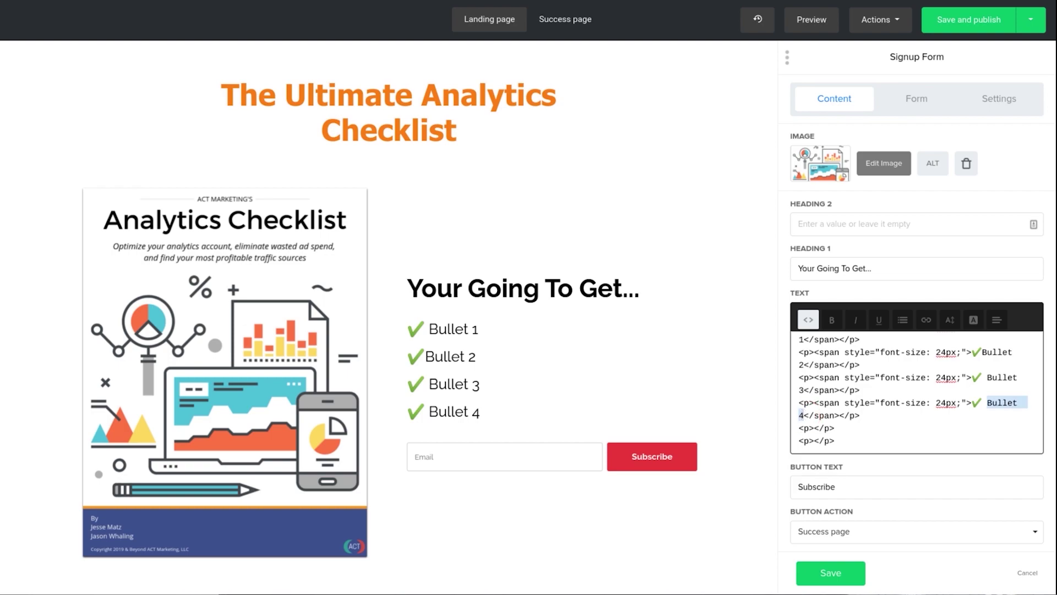
{"action": "type", "text": "Op"}
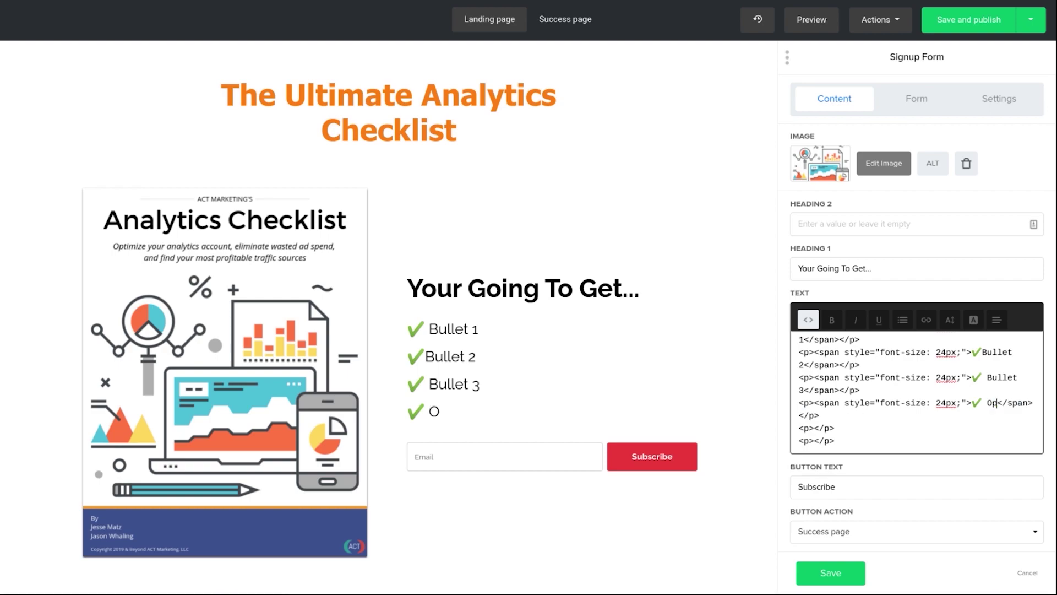
{"action": "type", "text": "timization best practicesThe ONE swich that changes the game"}
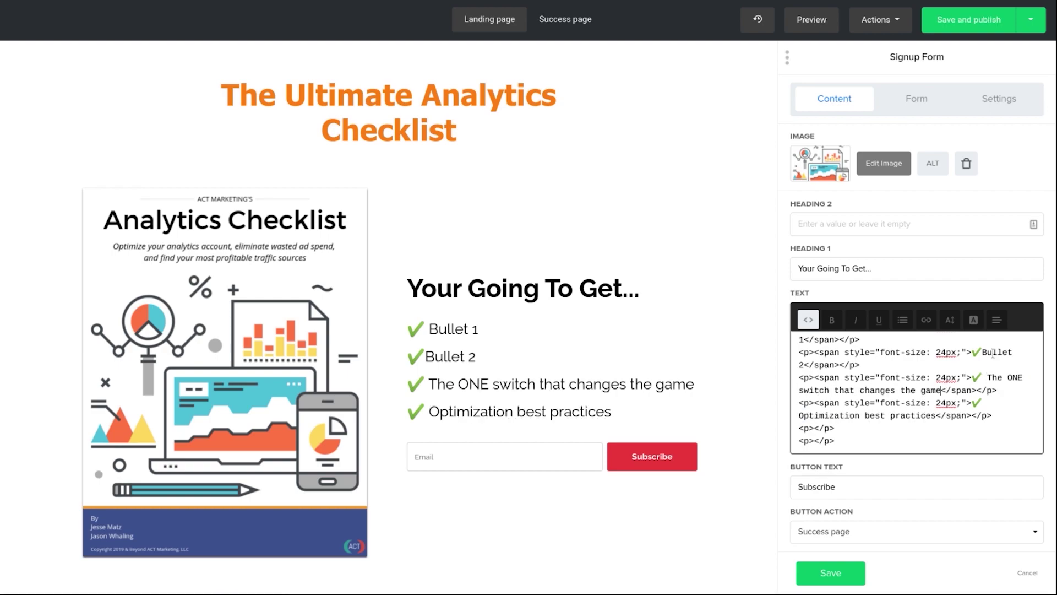
{"action": "left_click_drag", "start_coordinate": [972, 352], "coordinate": [806, 364]}
{"action": "type", "text": "Traffic Source Analysis Framework"}
{"action": "scroll", "coordinate": [843, 355], "scroll_direction": "up", "scroll_amount": 1}
{"action": "left_click_drag", "start_coordinate": [987, 342], "coordinate": [805, 354]}
{"action": "type", "text": "Contro"}
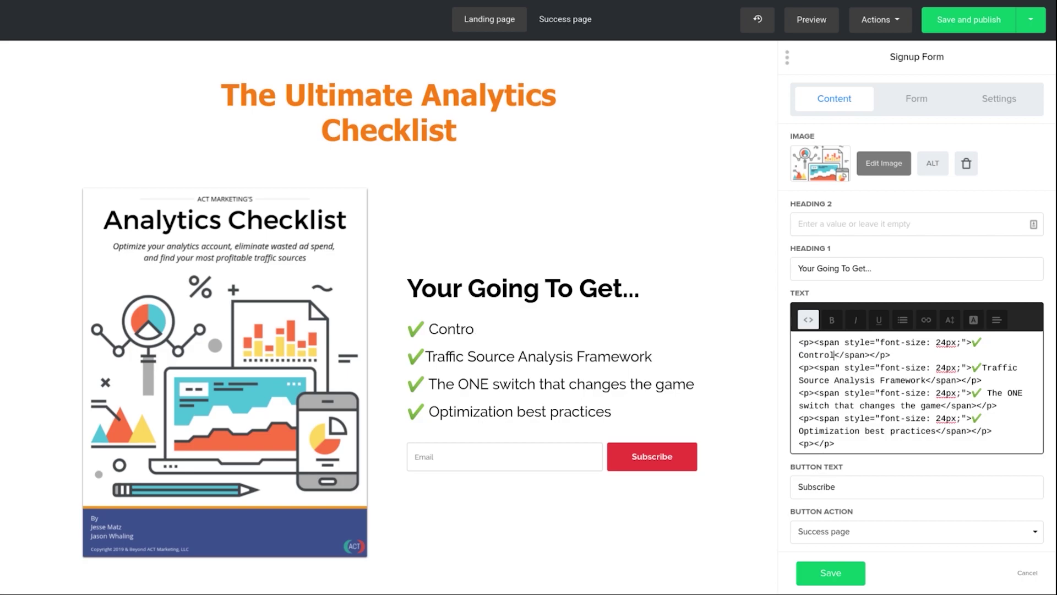
{"action": "key", "text": "BackSpace"}
{"action": "key", "text": "BackSpace"}
{"action": "key", "text": "BackSpace"}
{"action": "key", "text": "BackSpace"}
{"action": "key", "text": "BackSpace"}
{"action": "type", "text": "Analytics Dashboard Template"}
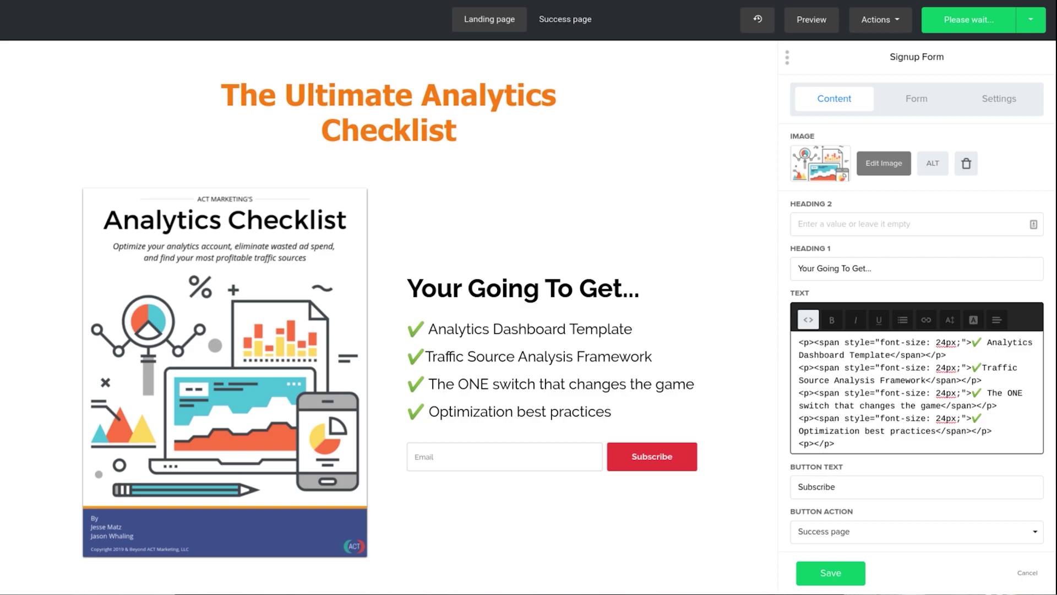
{"action": "left_click", "coordinate": [808, 321]}
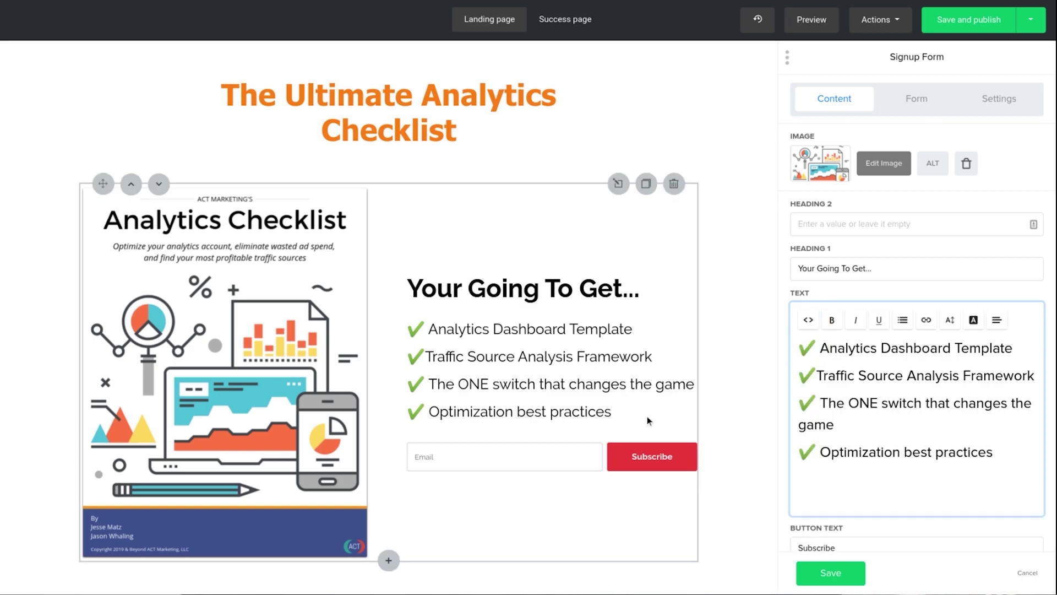
{"action": "mouse_move", "coordinate": [530, 375]}
{"action": "scroll", "coordinate": [898, 470], "scroll_direction": "down", "scroll_amount": 2}
{"action": "scroll", "coordinate": [899, 473], "scroll_direction": "down", "scroll_amount": 2}
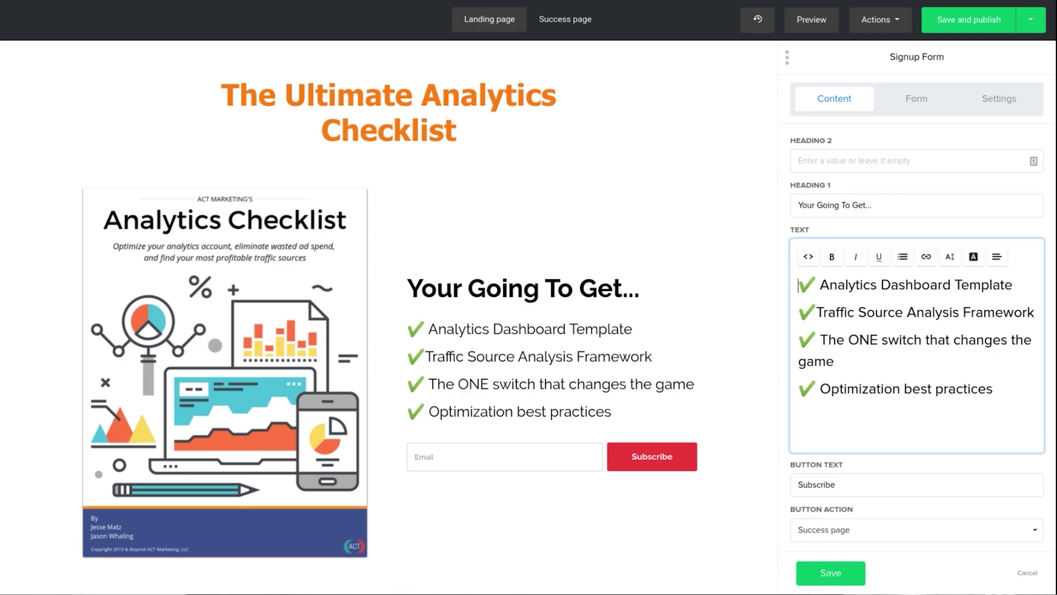
Select the button's Subscribe label so it can be replaced with 'Download NOW'.
{"action": "left_click", "coordinate": [841, 484]}
{"action": "double_click", "coordinate": [841, 484]}
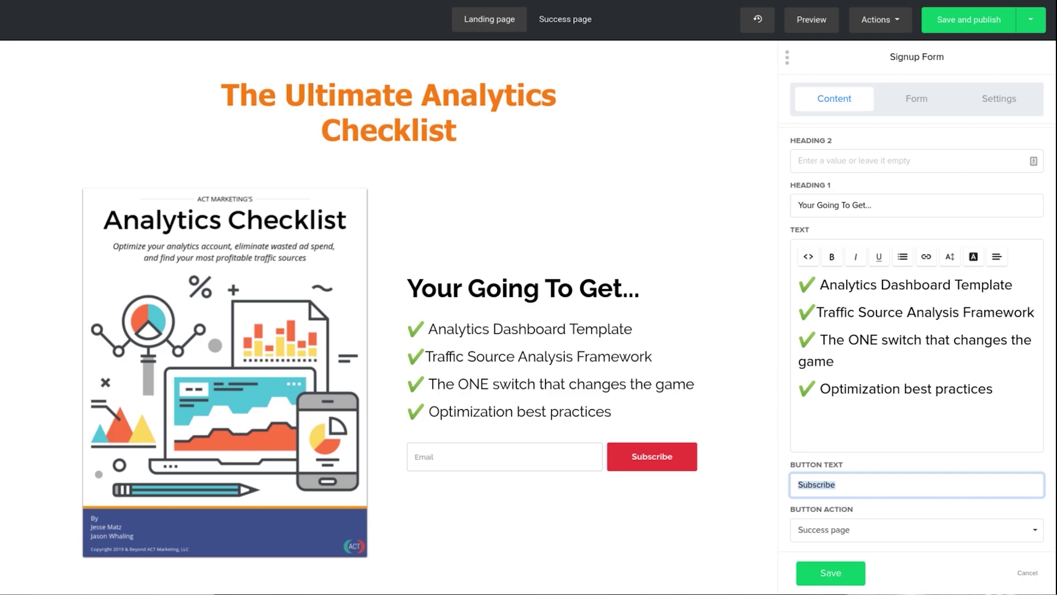
{"action": "type", "text": "Downlo"}
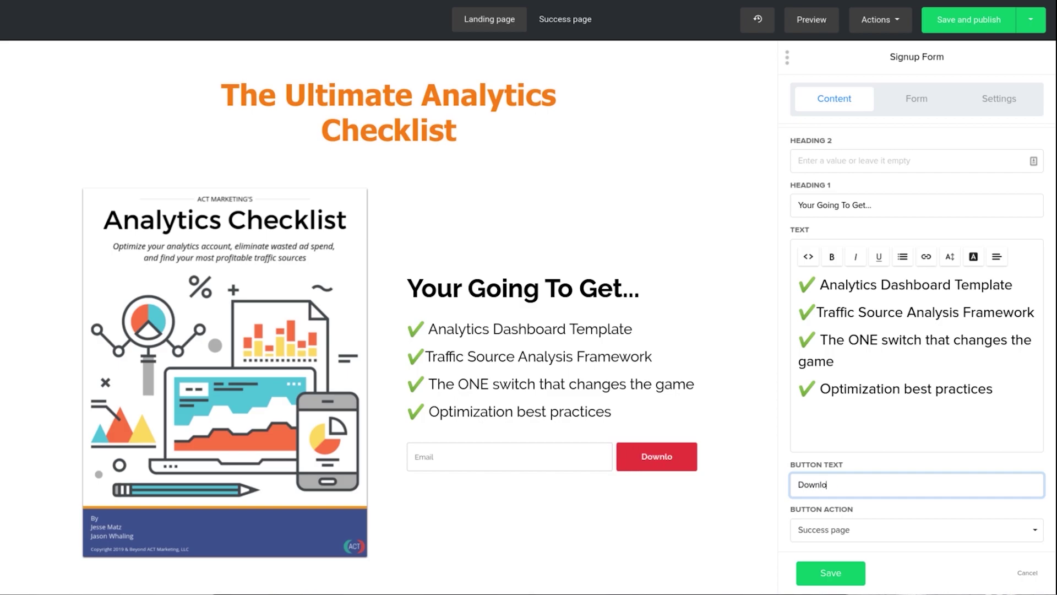
{"action": "type", "text": "ad NOW"}
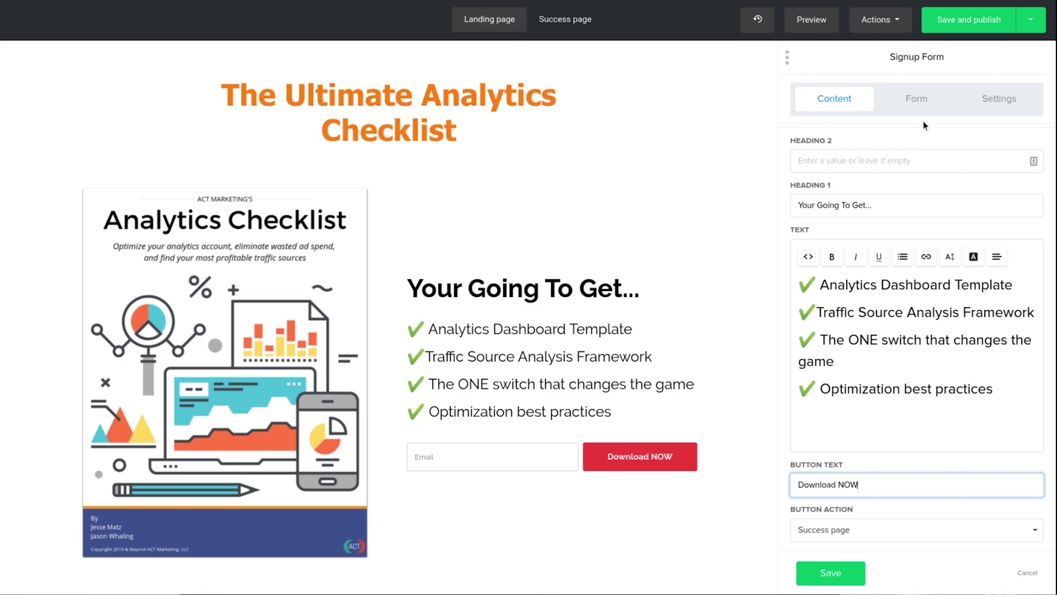
Add a Name field in the Form tab and drag it above Email.
{"action": "left_click", "coordinate": [913, 110]}
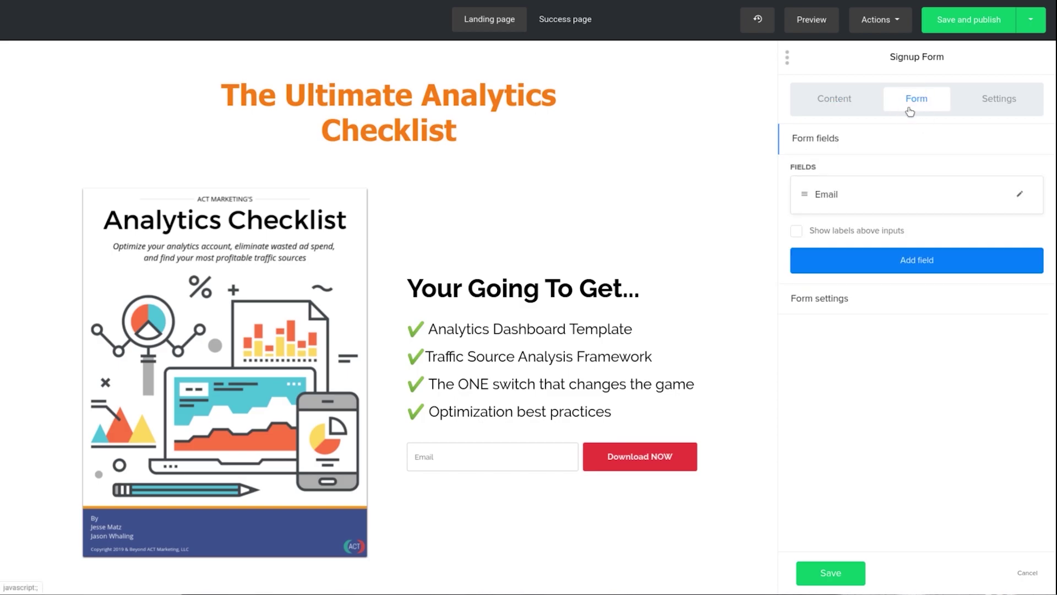
{"action": "left_click", "coordinate": [886, 266]}
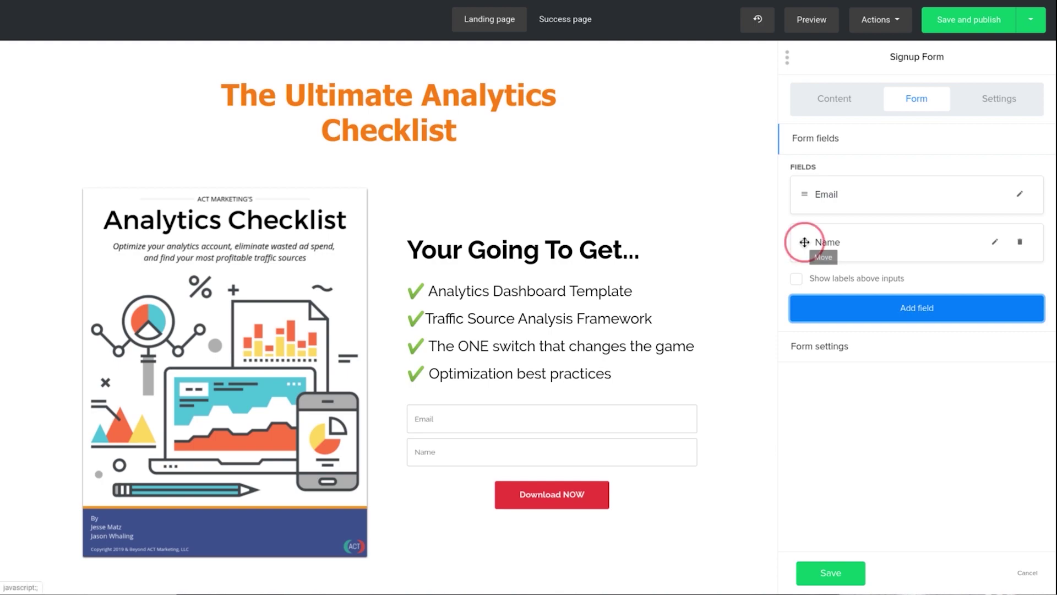
{"action": "left_click_drag", "start_coordinate": [803, 242], "coordinate": [809, 190]}
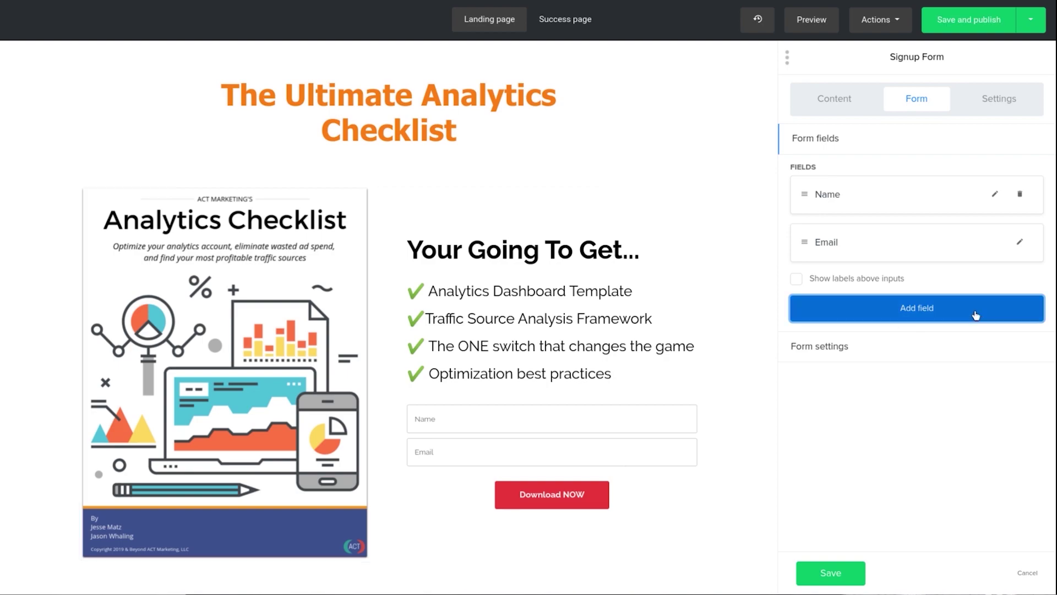
{"action": "left_click", "coordinate": [1001, 99]}
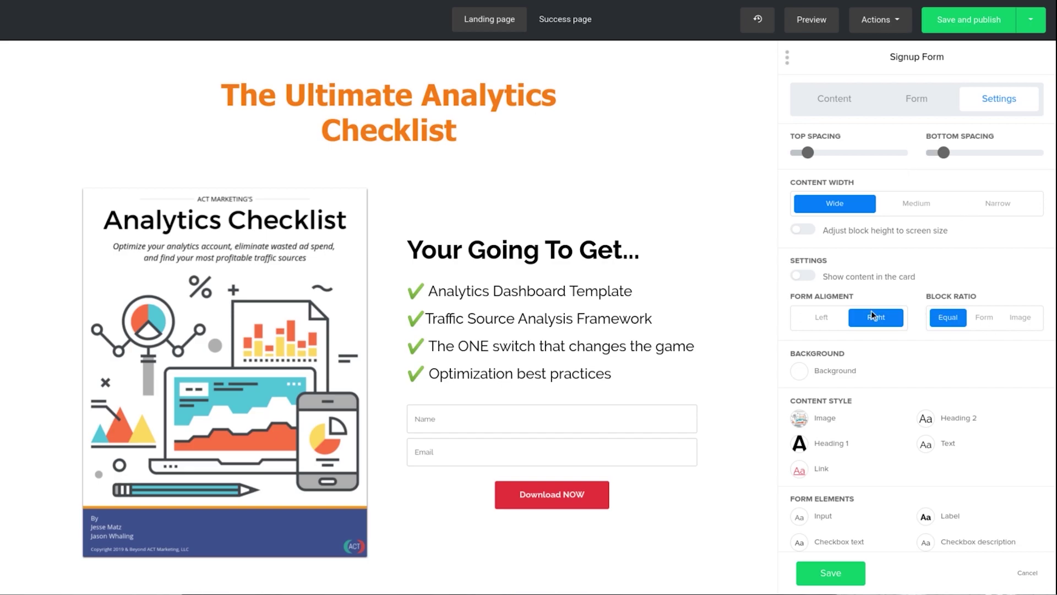
{"action": "left_click", "coordinate": [988, 320]}
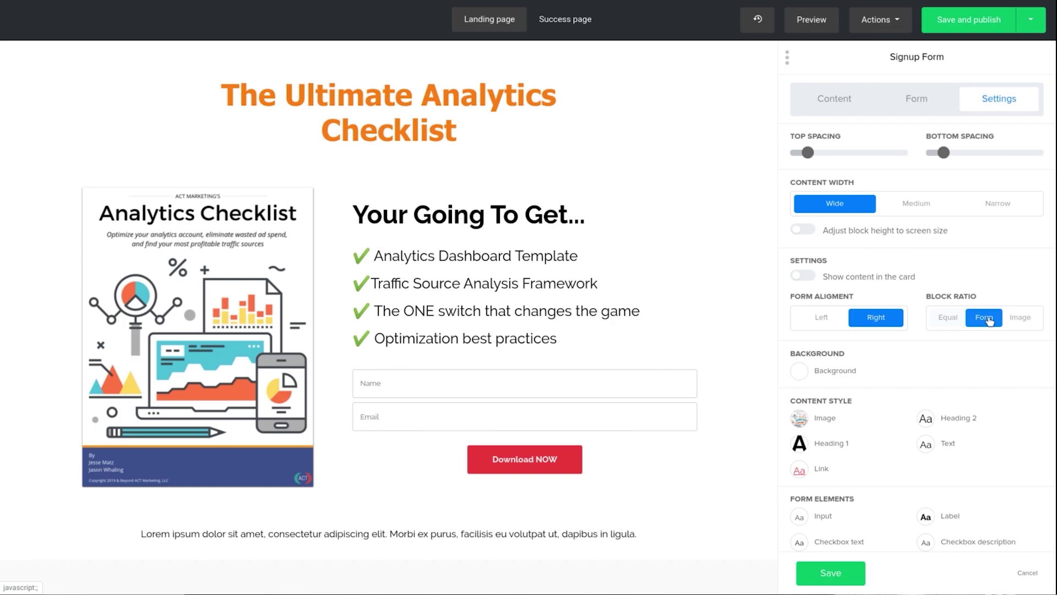
{"action": "left_click", "coordinate": [1025, 324]}
{"action": "left_click", "coordinate": [980, 319]}
{"action": "left_click", "coordinate": [955, 323]}
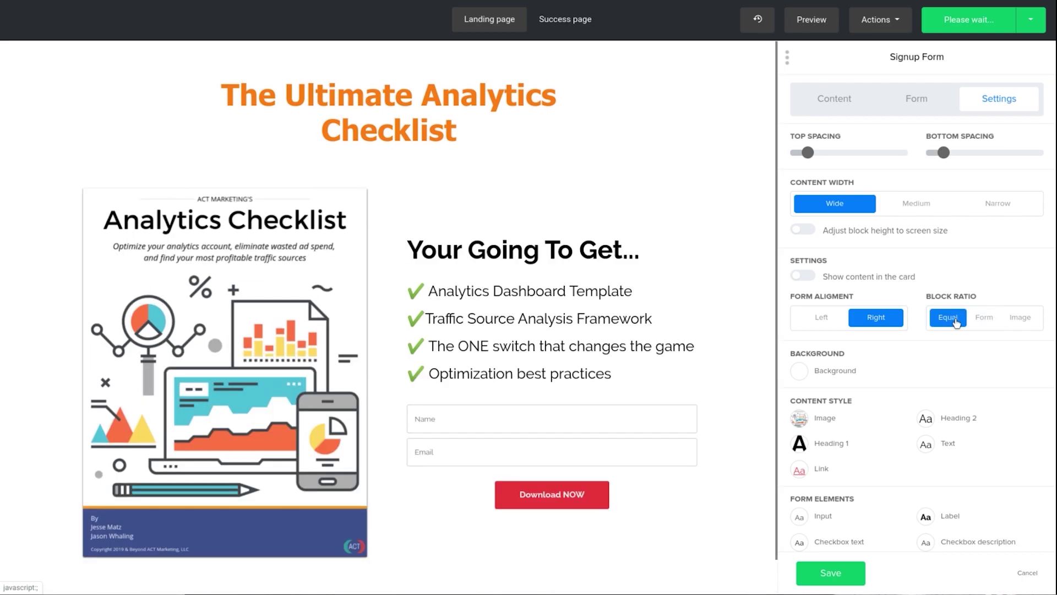
{"action": "left_click", "coordinate": [984, 324]}
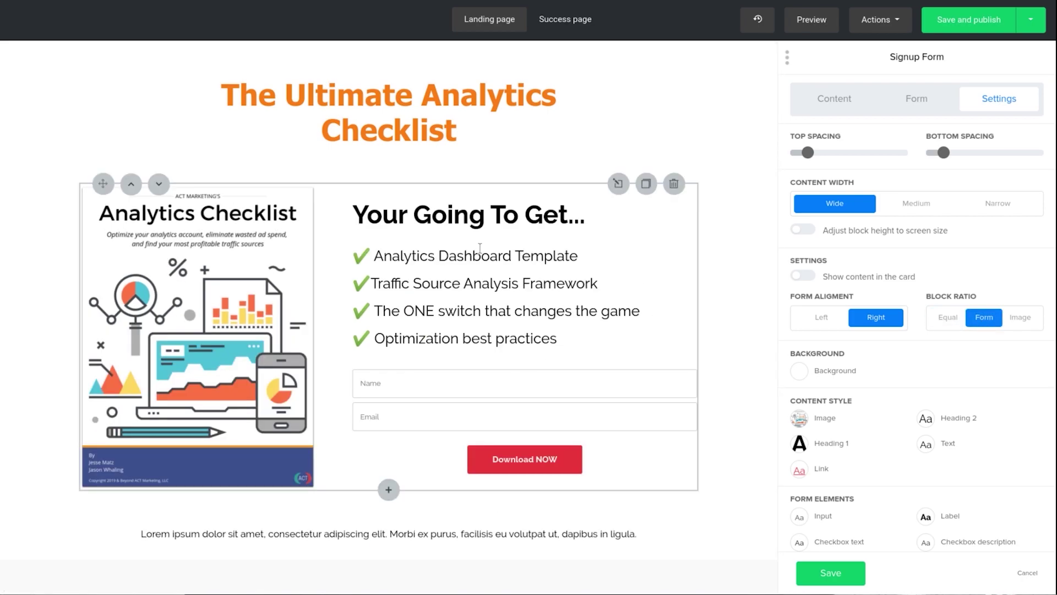
{"action": "left_click", "coordinate": [824, 323]}
{"action": "left_click", "coordinate": [874, 319]}
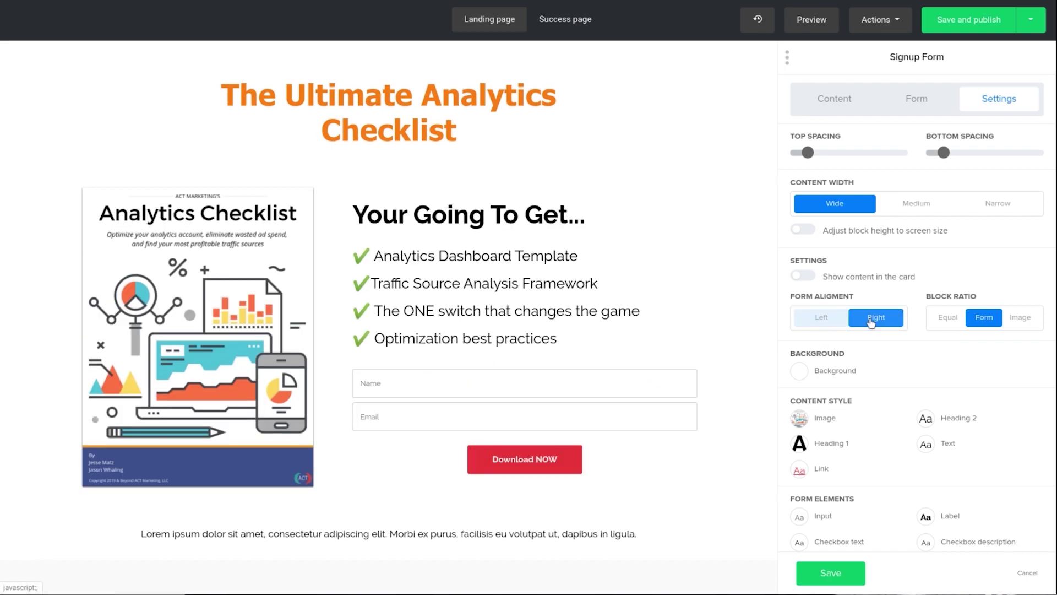
{"action": "left_click", "coordinate": [916, 204]}
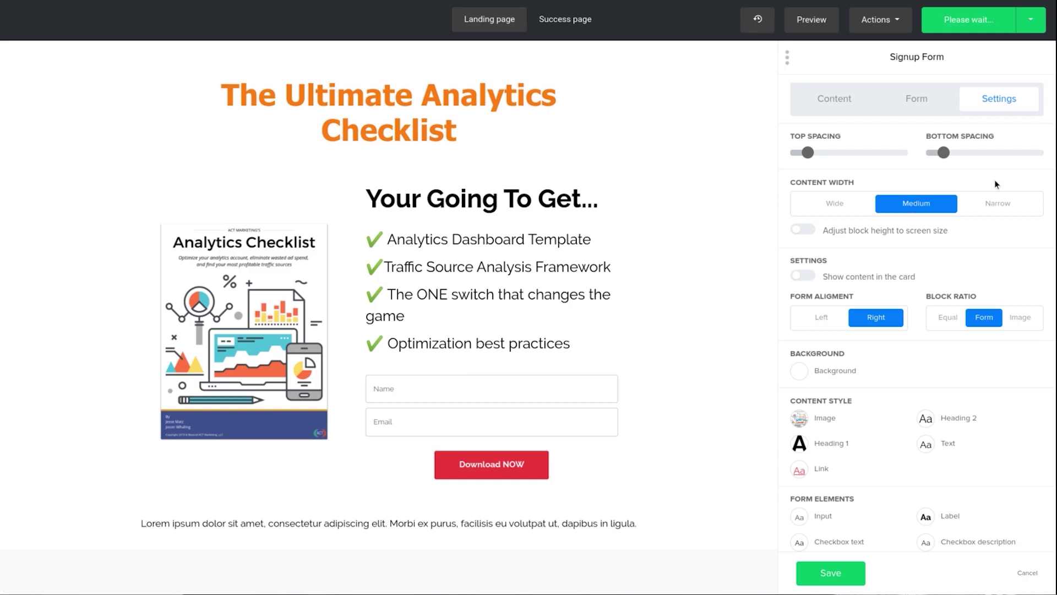
{"action": "left_click", "coordinate": [994, 210]}
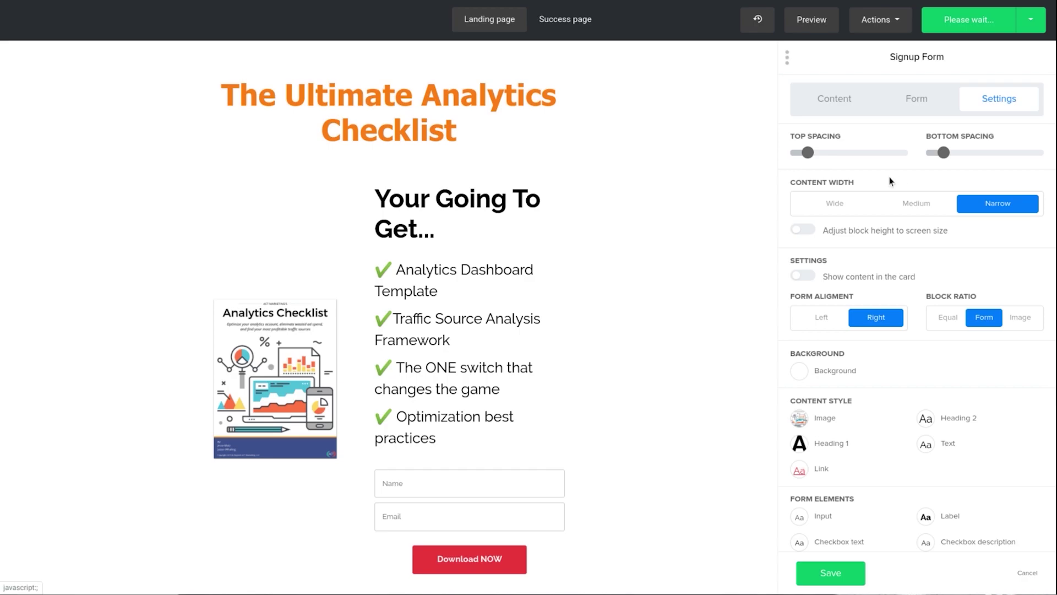
{"action": "left_click", "coordinate": [831, 207]}
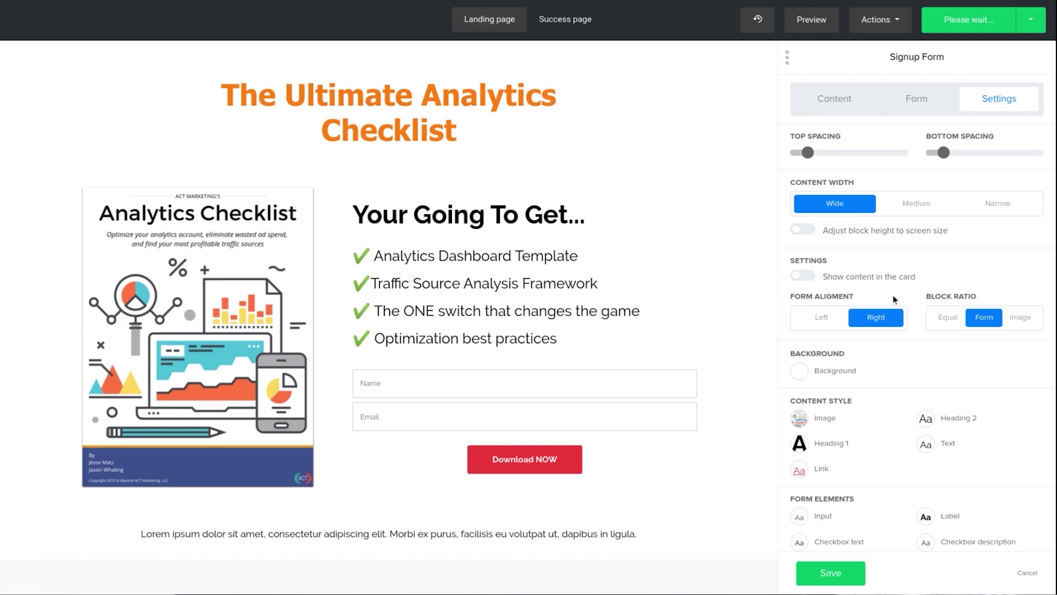
{"action": "scroll", "coordinate": [884, 407], "scroll_direction": "down", "scroll_amount": 2}
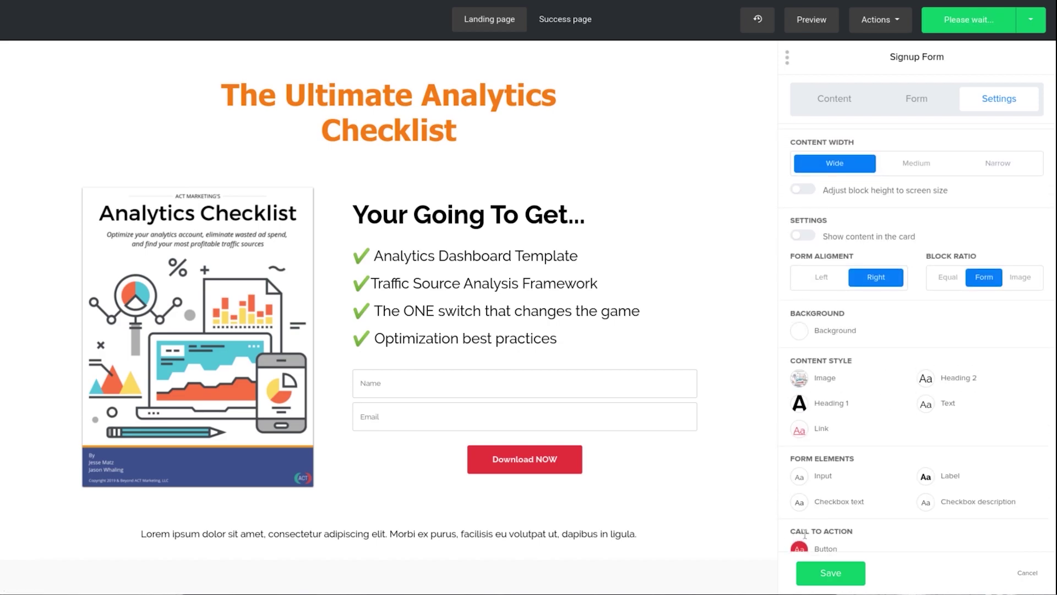
{"action": "scroll", "coordinate": [805, 535], "scroll_direction": "down", "scroll_amount": 1}
Set the Download NOW button's hover background to green (#28a745) instead of dark orange.
{"action": "left_click", "coordinate": [799, 525]}
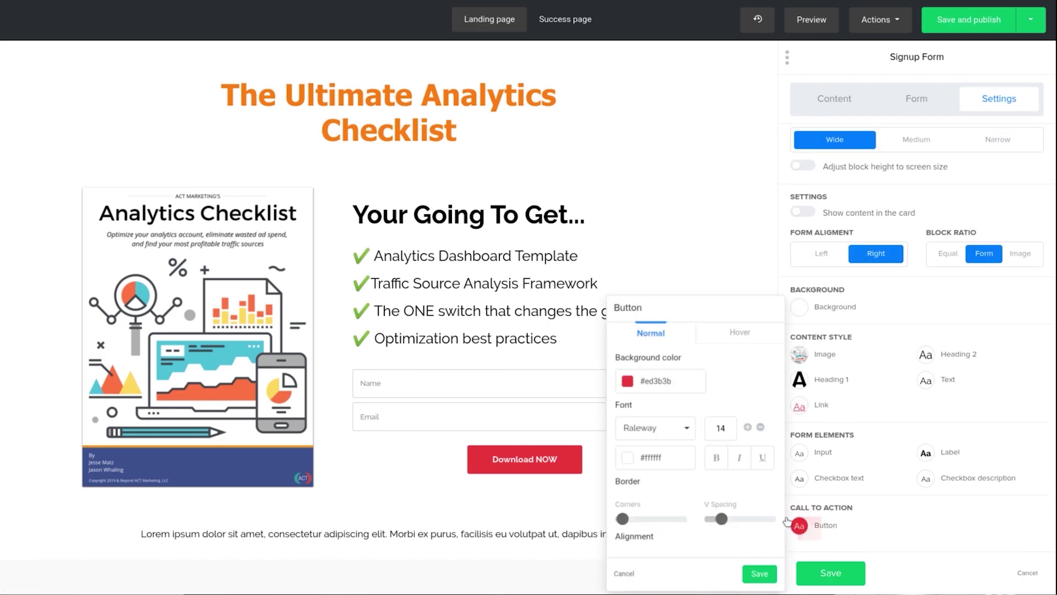
{"action": "left_click", "coordinate": [741, 337]}
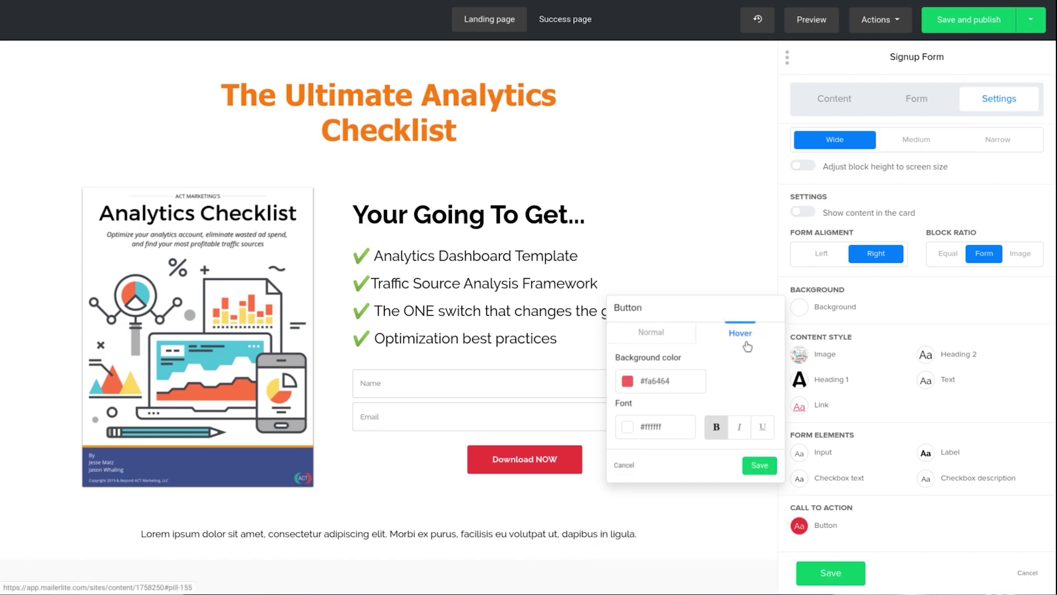
{"action": "left_click", "coordinate": [628, 382]}
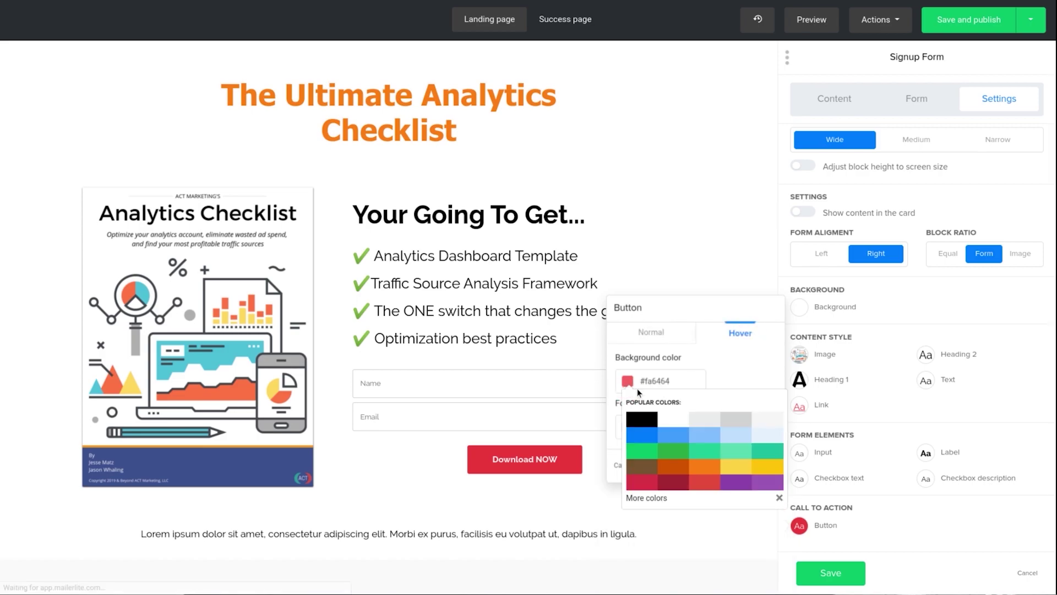
{"action": "left_click", "coordinate": [676, 473]}
{"action": "left_click", "coordinate": [736, 370]}
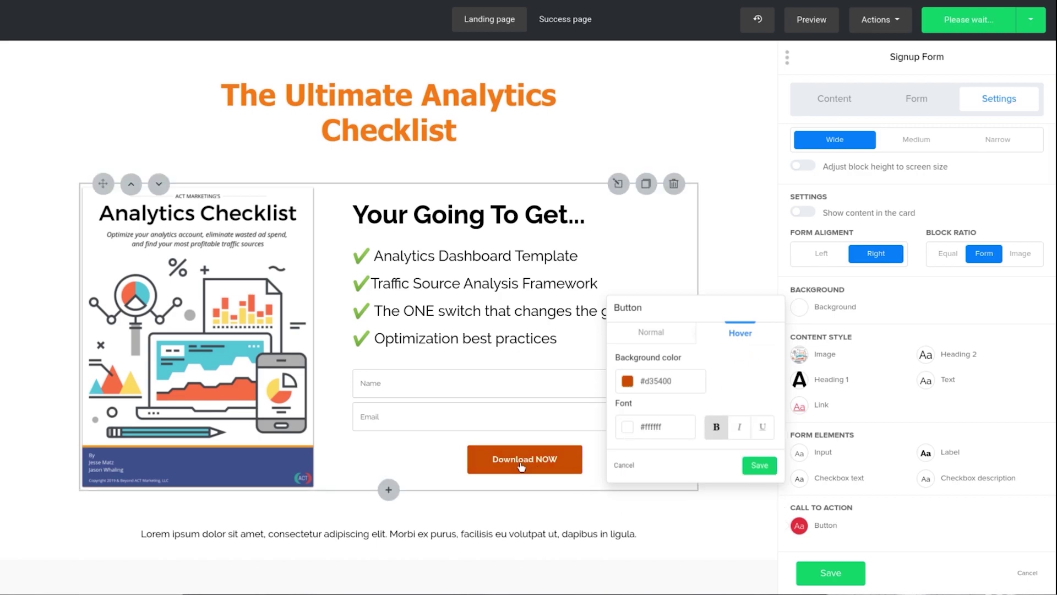
{"action": "left_click", "coordinate": [628, 384]}
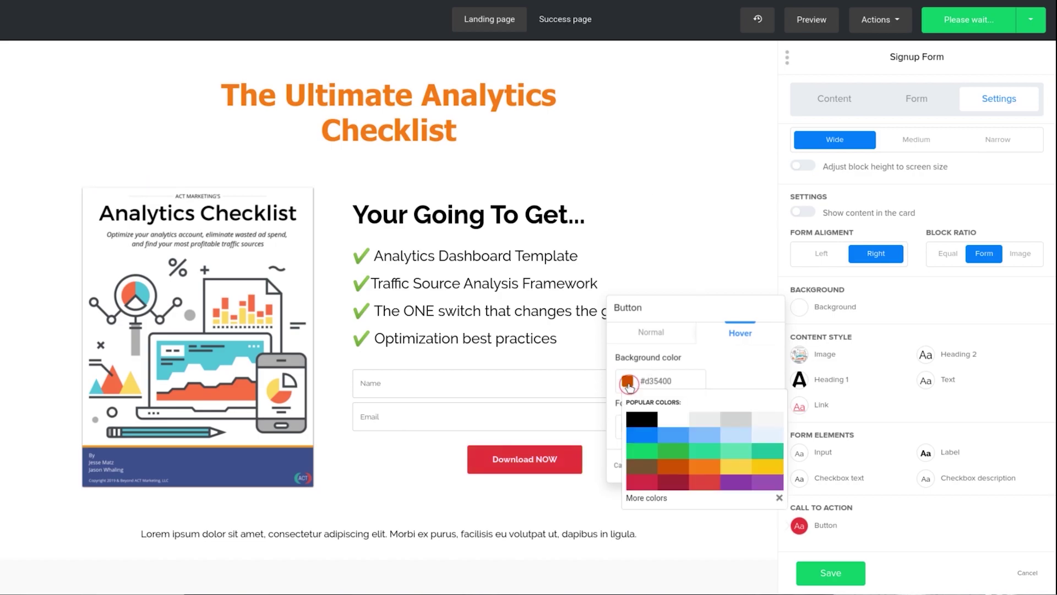
{"action": "left_click", "coordinate": [666, 454]}
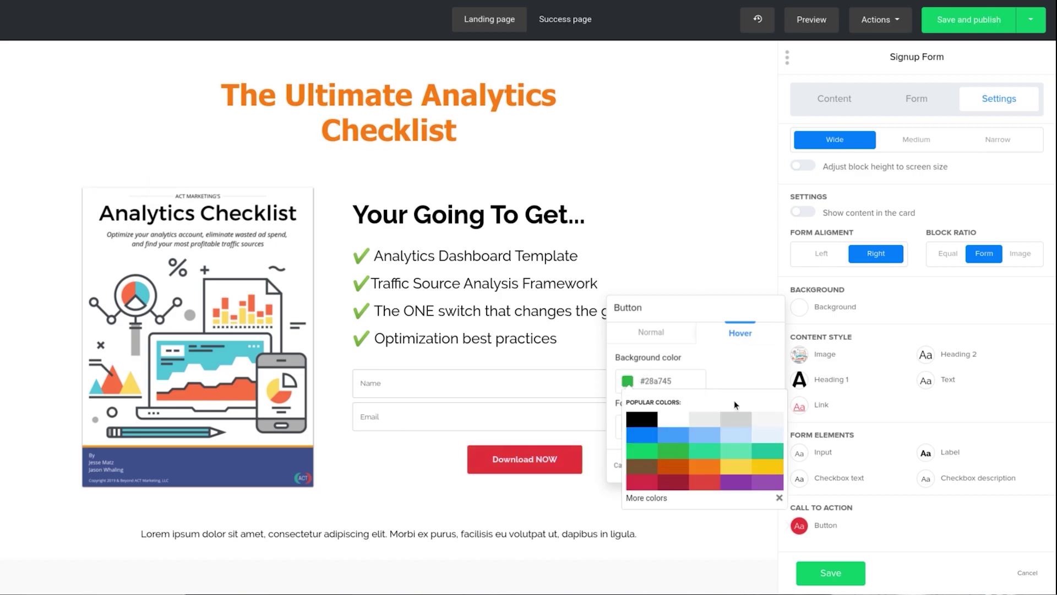
{"action": "left_click", "coordinate": [750, 368]}
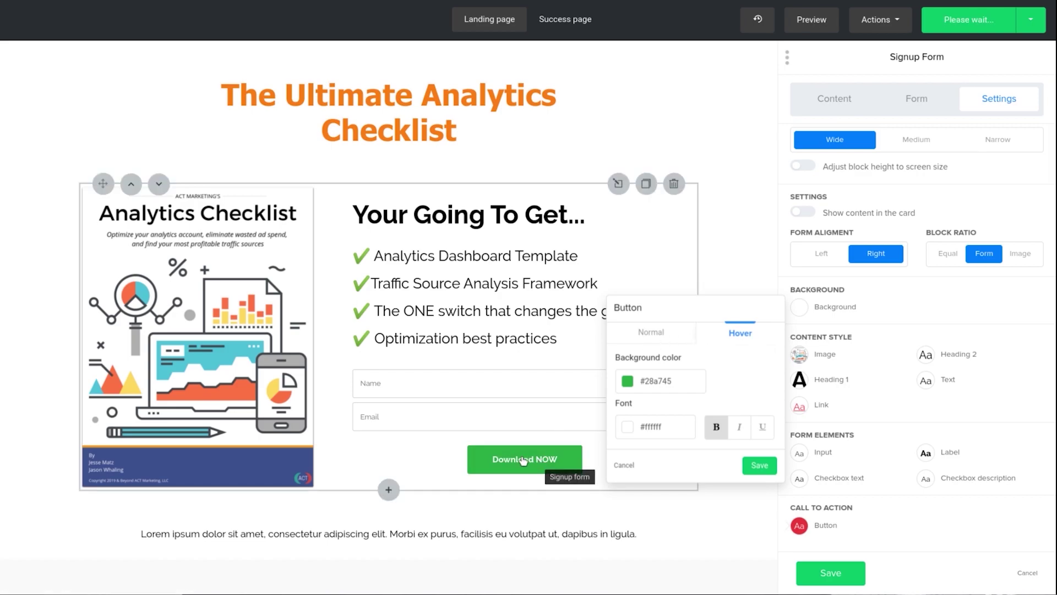
{"action": "left_click", "coordinate": [647, 332]}
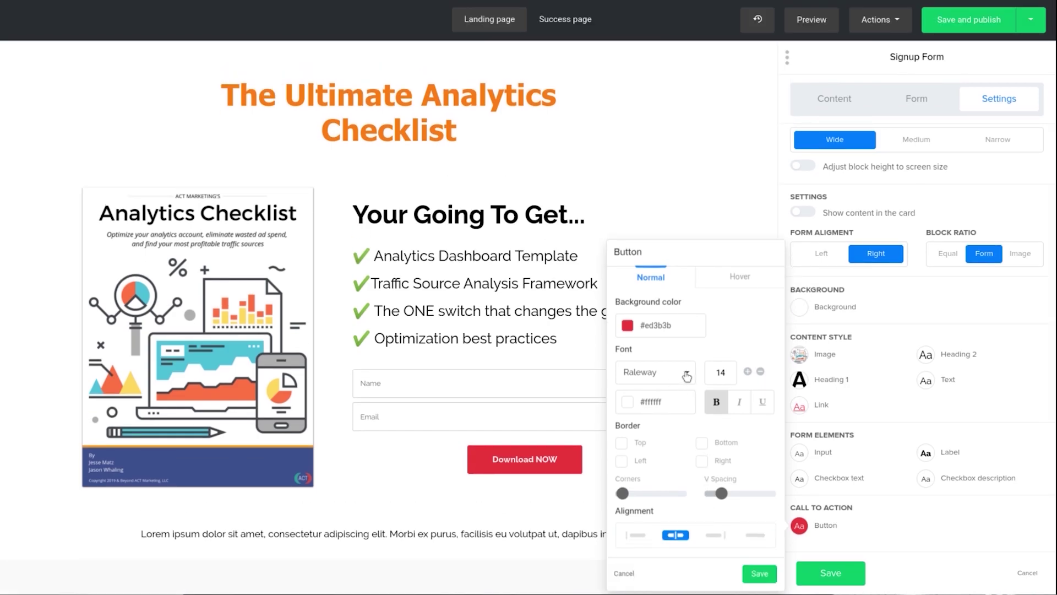
Keep the button centred after testing other alignments, raise its font size to 25, and save.
{"action": "left_click", "coordinate": [716, 537]}
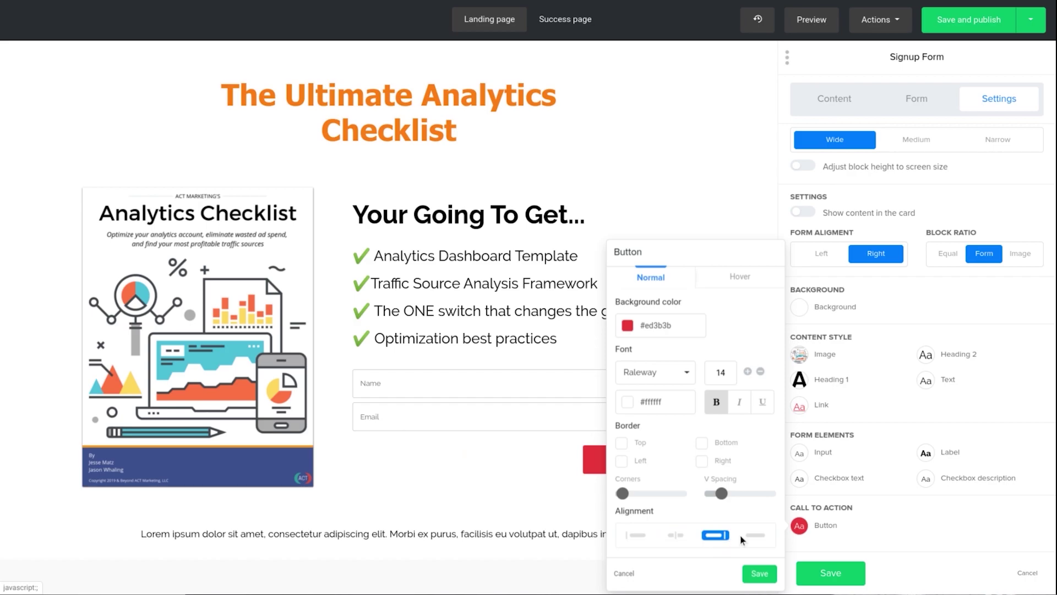
{"action": "left_click", "coordinate": [754, 537]}
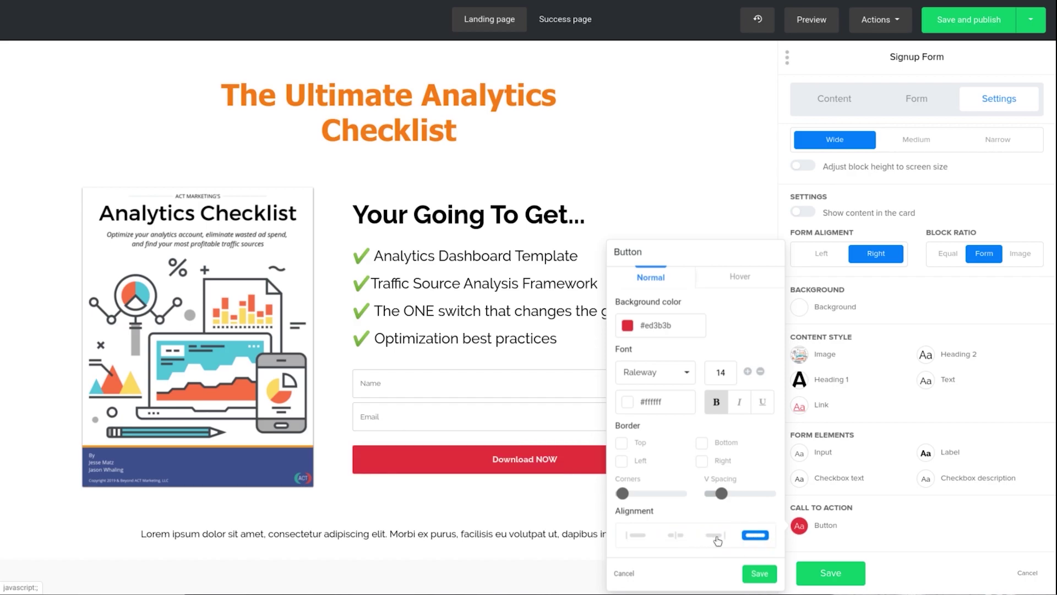
{"action": "left_click", "coordinate": [676, 536]}
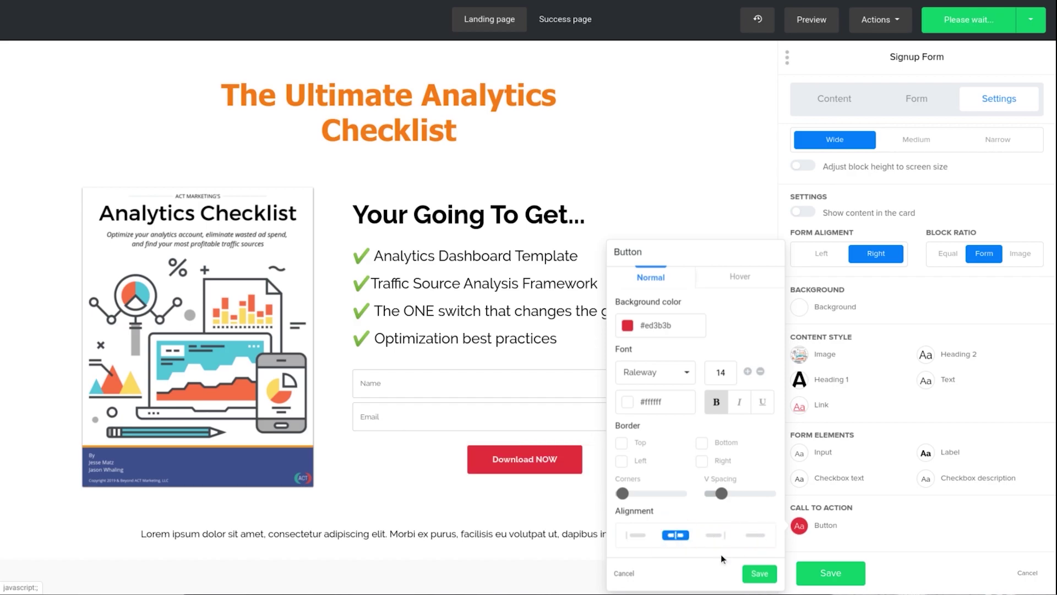
{"action": "left_click", "coordinate": [748, 372]}
{"action": "left_click", "coordinate": [748, 372]}
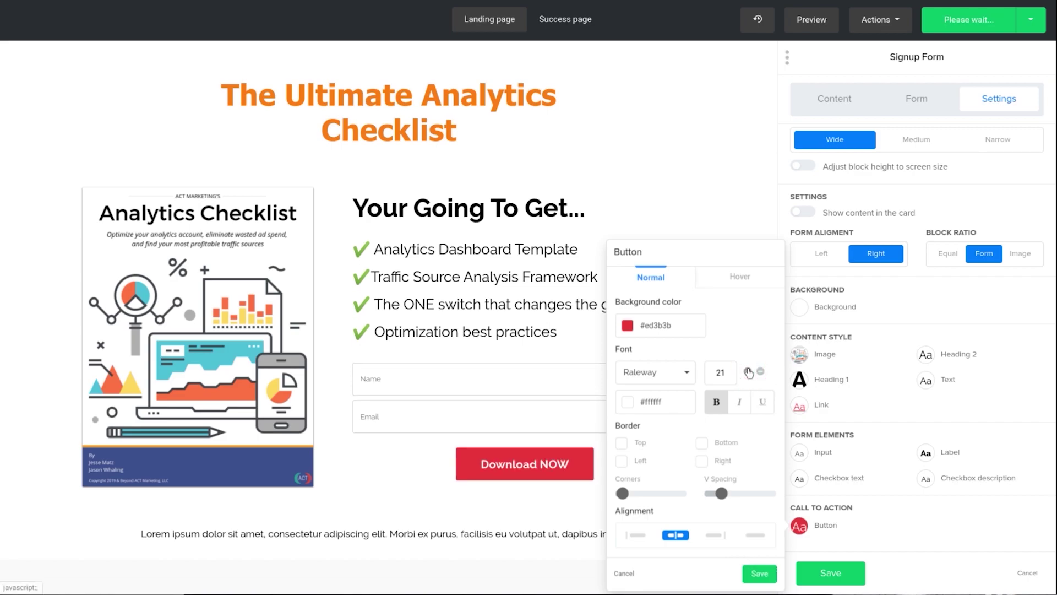
{"action": "left_click", "coordinate": [759, 573]}
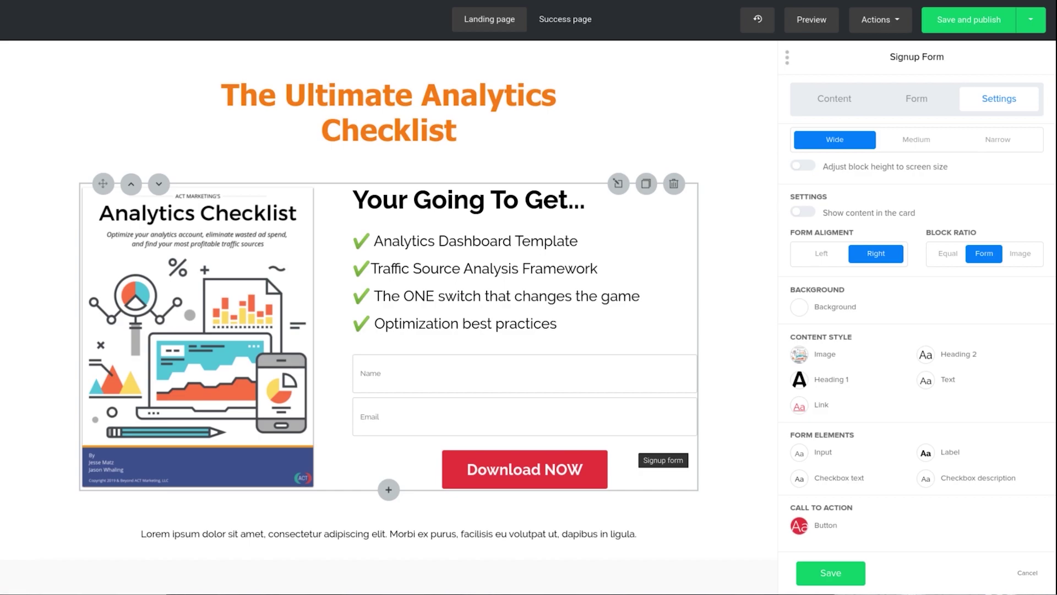
{"action": "left_click", "coordinate": [829, 576]}
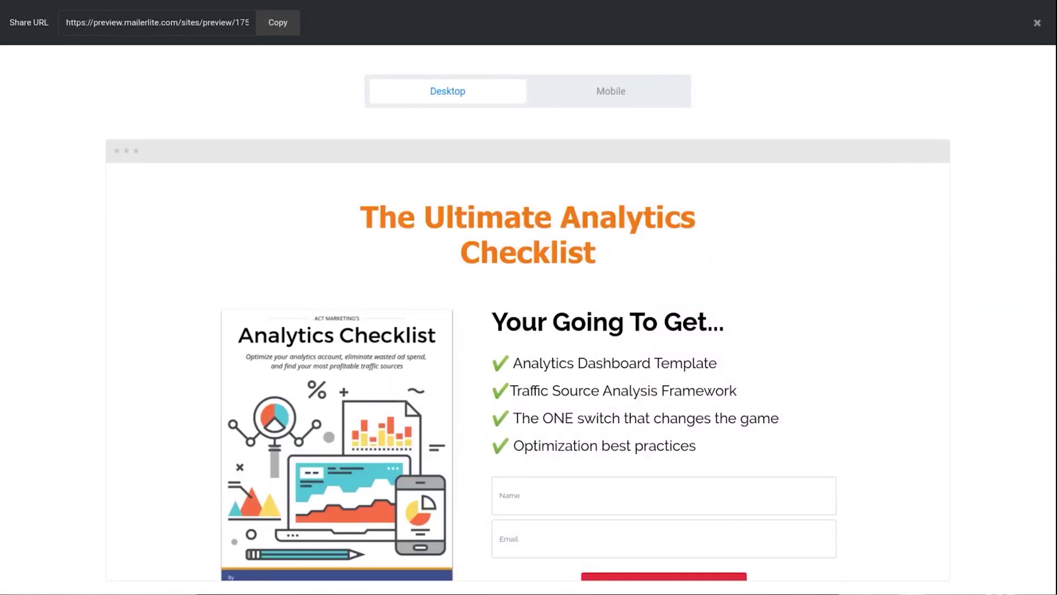
{"action": "scroll", "coordinate": [442, 349], "scroll_direction": "down", "scroll_amount": 1}
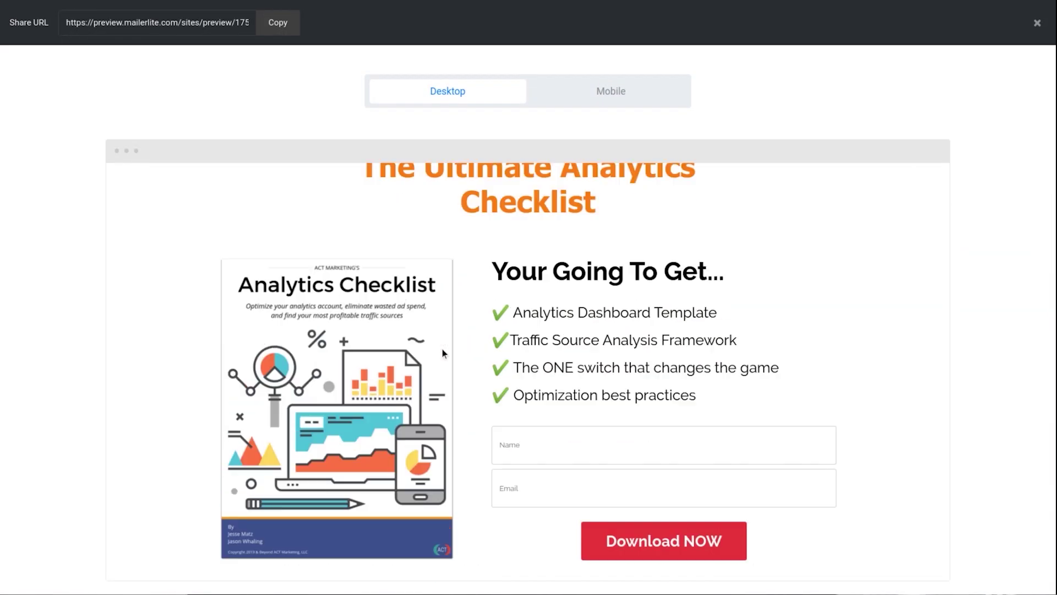
{"action": "scroll", "coordinate": [442, 348], "scroll_direction": "up", "scroll_amount": 1}
Check the landing page in Mobile preview, then in Desktop preview, and close the preview.
{"action": "left_click", "coordinate": [604, 97]}
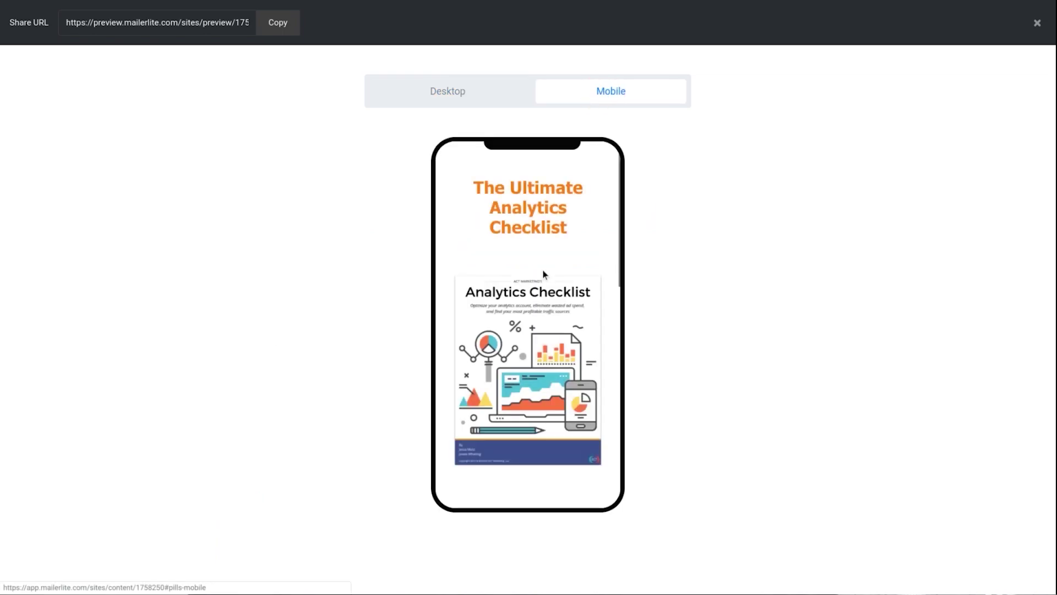
{"action": "scroll", "coordinate": [533, 280], "scroll_direction": "down", "scroll_amount": 1}
{"action": "scroll", "coordinate": [531, 282], "scroll_direction": "down", "scroll_amount": 3}
{"action": "scroll", "coordinate": [530, 279], "scroll_direction": "down", "scroll_amount": 1}
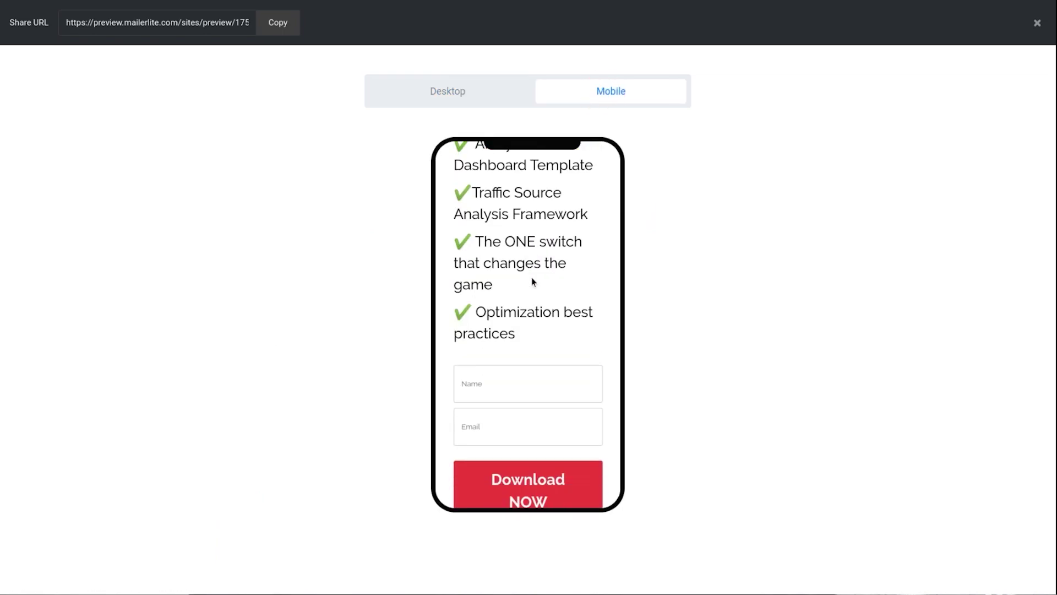
{"action": "scroll", "coordinate": [531, 278], "scroll_direction": "up", "scroll_amount": 1}
{"action": "scroll", "coordinate": [531, 279], "scroll_direction": "up", "scroll_amount": 2}
{"action": "scroll", "coordinate": [531, 322], "scroll_direction": "down", "scroll_amount": 2}
{"action": "scroll", "coordinate": [530, 322], "scroll_direction": "down", "scroll_amount": 2}
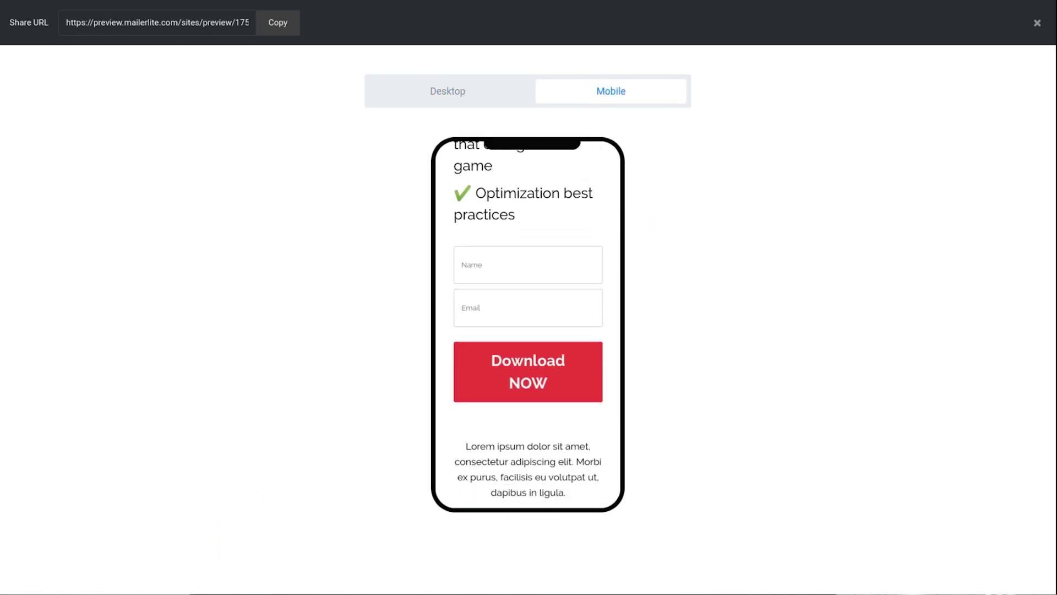
{"action": "scroll", "coordinate": [528, 323], "scroll_direction": "up", "scroll_amount": 5}
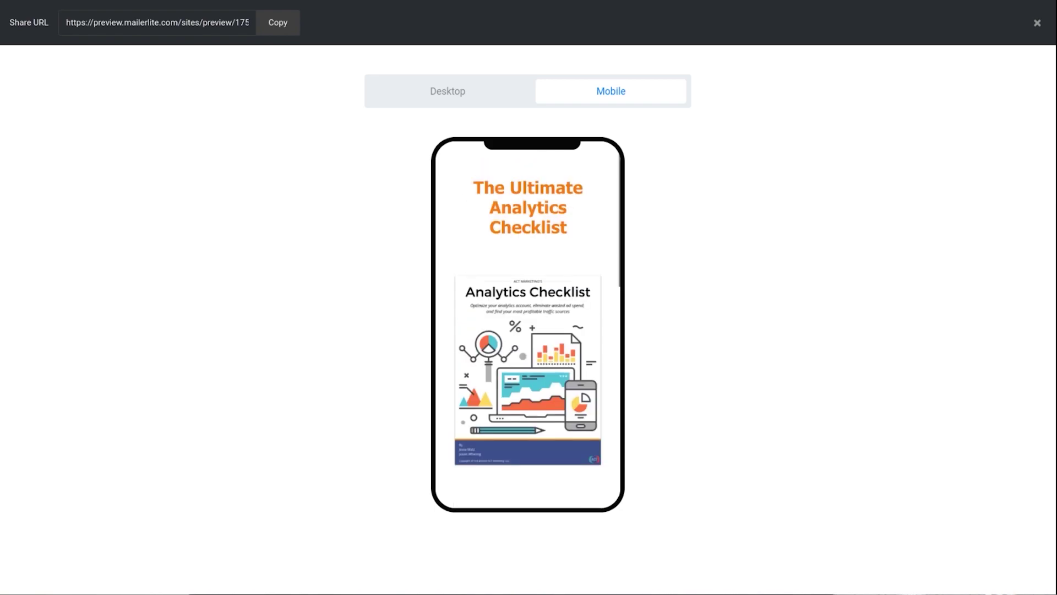
{"action": "scroll", "coordinate": [529, 322], "scroll_direction": "down", "scroll_amount": 4}
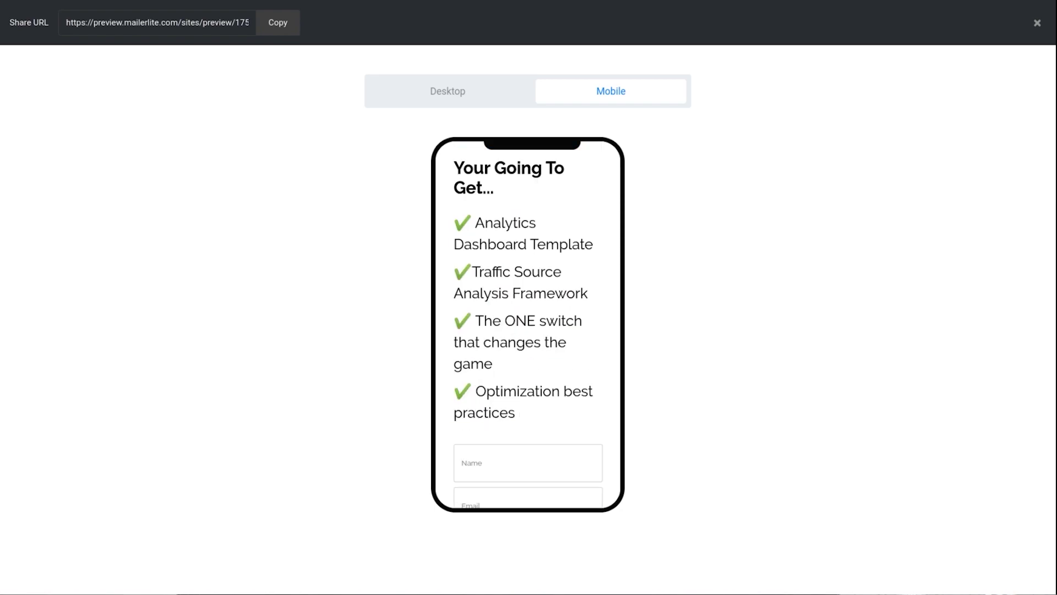
{"action": "scroll", "coordinate": [528, 322], "scroll_direction": "down", "scroll_amount": 2}
{"action": "scroll", "coordinate": [529, 322], "scroll_direction": "down", "scroll_amount": 1}
{"action": "scroll", "coordinate": [528, 322], "scroll_direction": "up", "scroll_amount": 3}
{"action": "scroll", "coordinate": [528, 322], "scroll_direction": "up", "scroll_amount": 2}
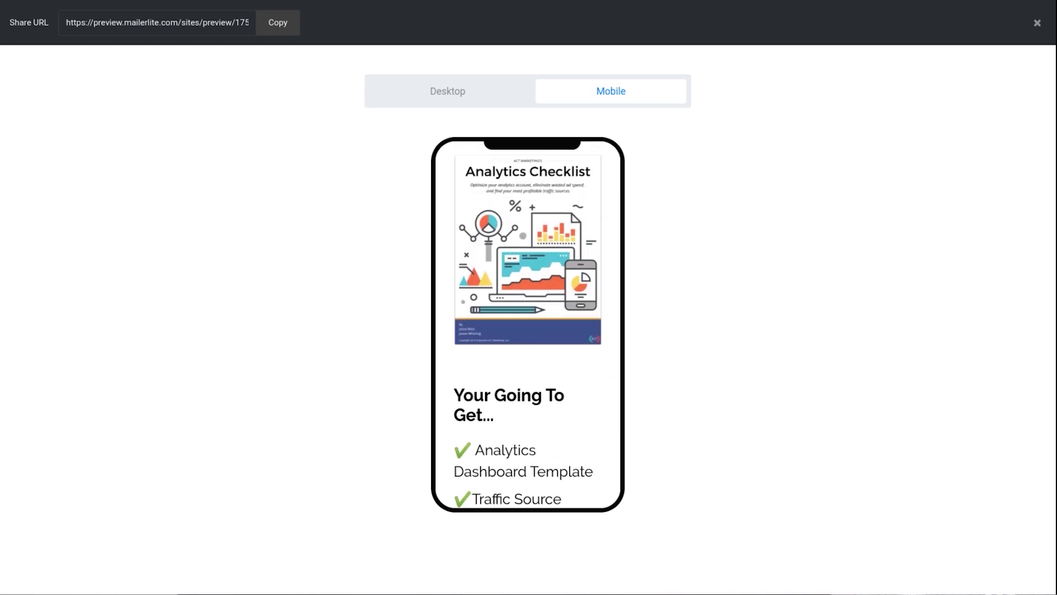
{"action": "scroll", "coordinate": [529, 322], "scroll_direction": "up", "scroll_amount": 2}
{"action": "left_click", "coordinate": [448, 93]}
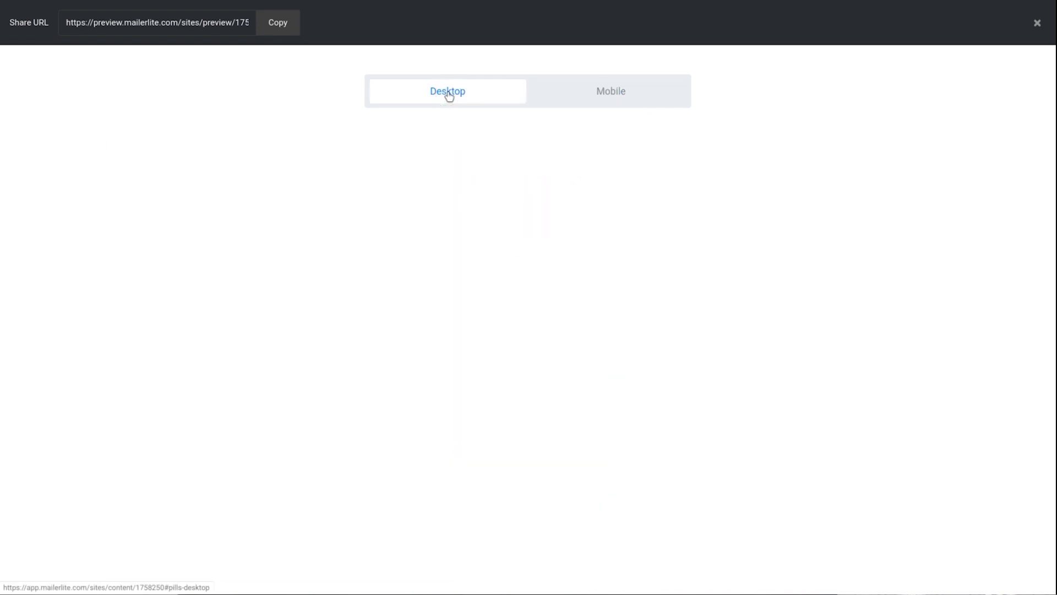
{"action": "left_click", "coordinate": [1037, 23]}
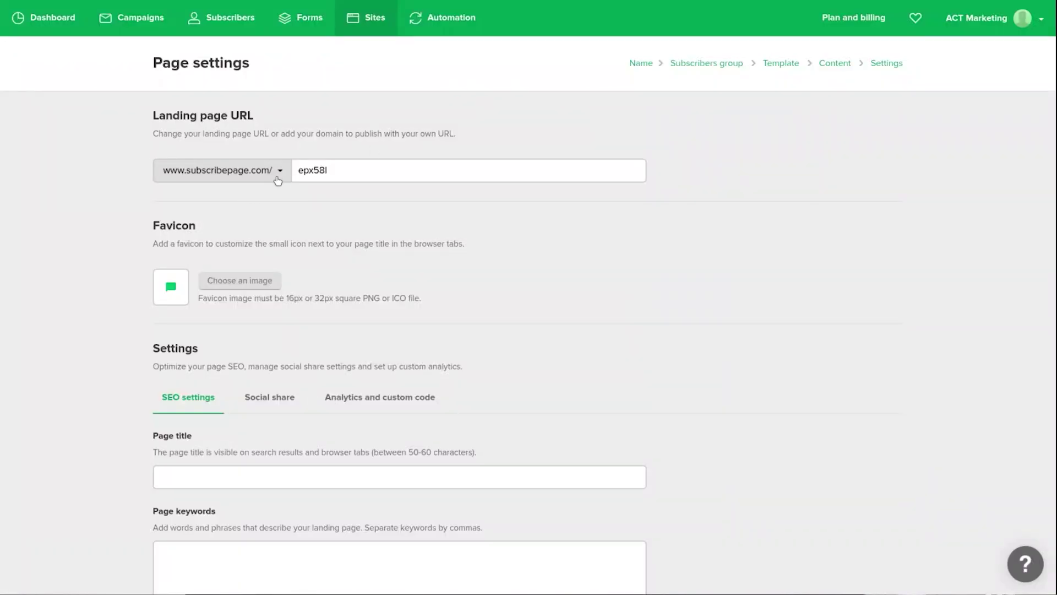
Set the page address to blueprint.jasonwhaling.com with the slug 'the-analytics-checklist'.
{"action": "left_click", "coordinate": [278, 175]}
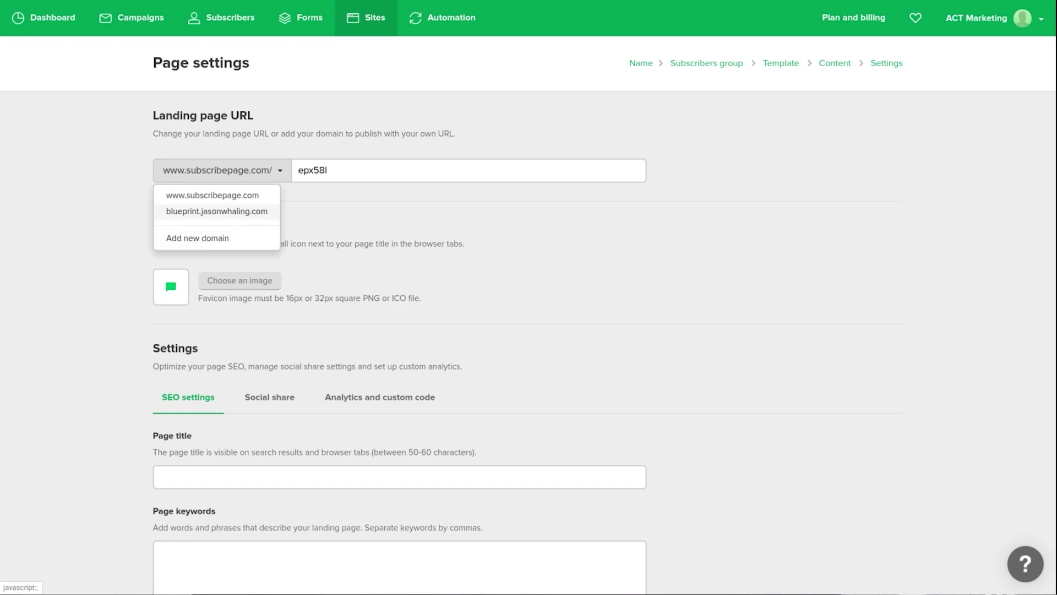
{"action": "left_click", "coordinate": [217, 210]}
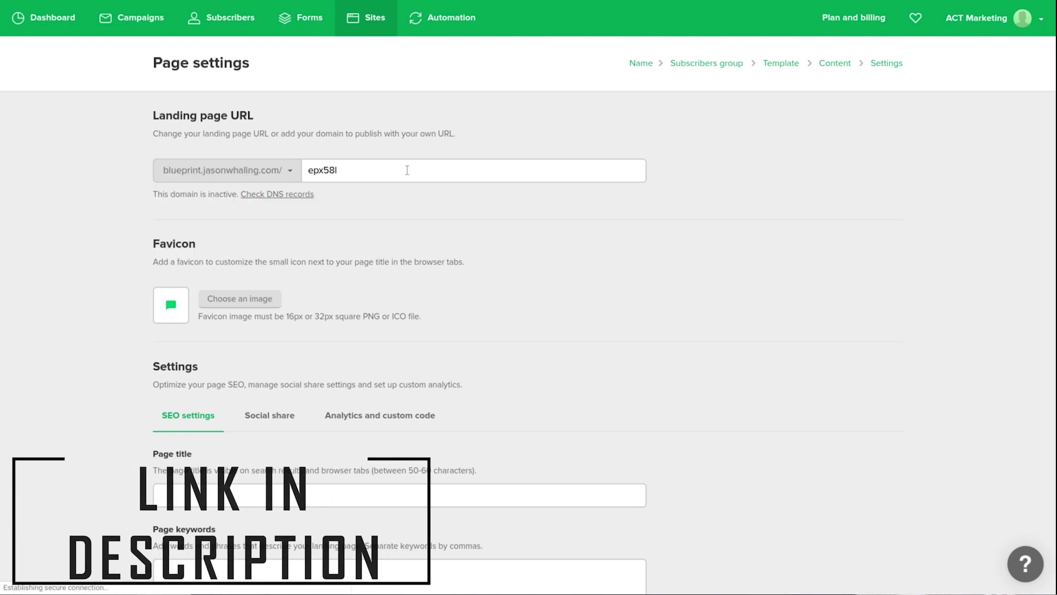
{"action": "left_click", "coordinate": [366, 169]}
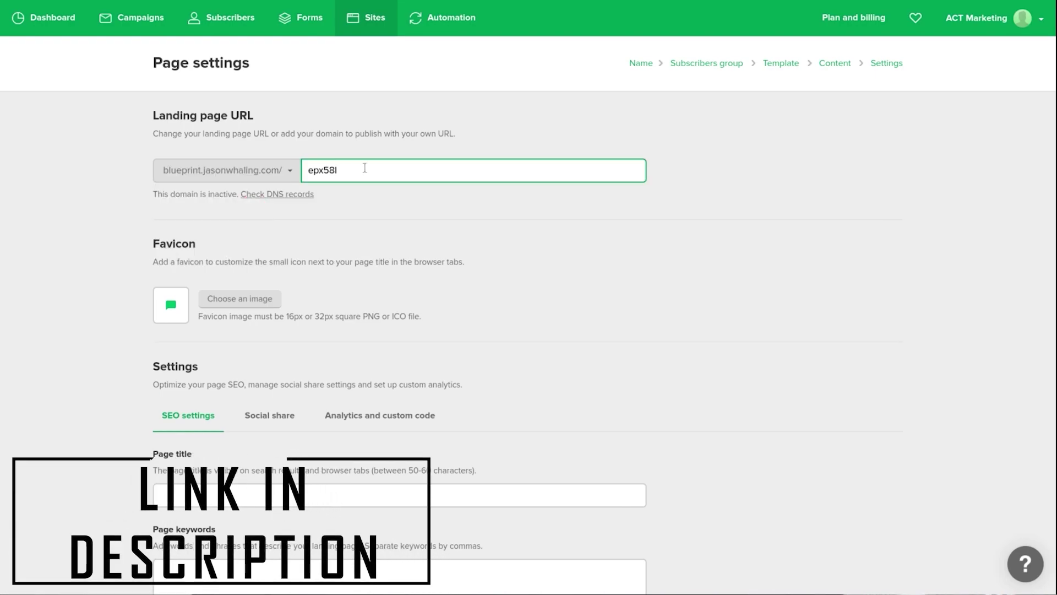
{"action": "key", "text": "ctrl+a"}
{"action": "type", "text": "the-analytics-checklist"}
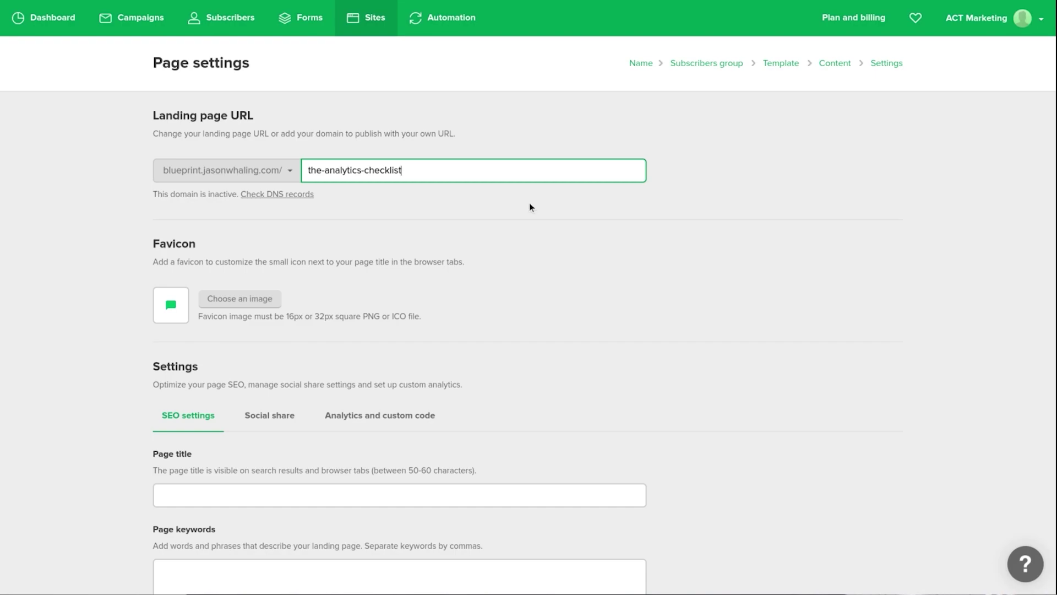
{"action": "left_click", "coordinate": [530, 203]}
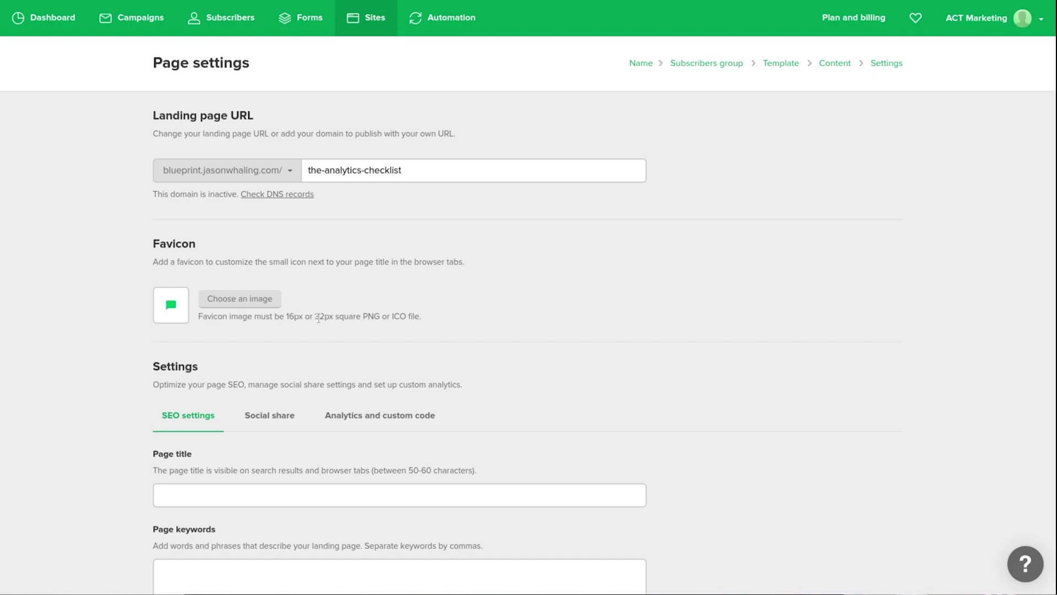
{"action": "left_click", "coordinate": [227, 299]}
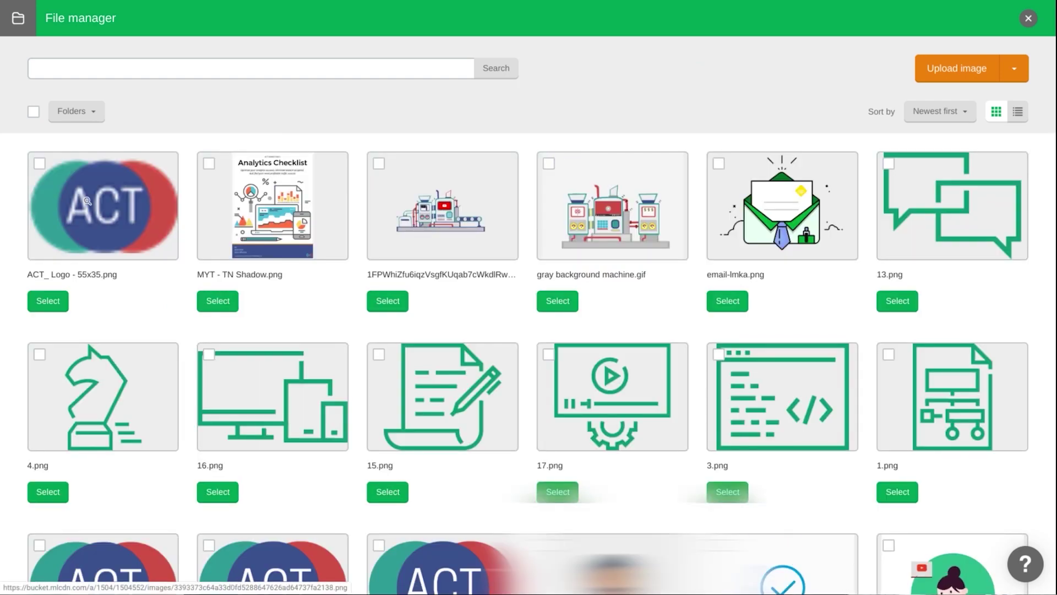
Choose the ACT_ Logo image from File manager as the favicon.
{"action": "left_click", "coordinate": [39, 163]}
{"action": "left_click", "coordinate": [48, 301]}
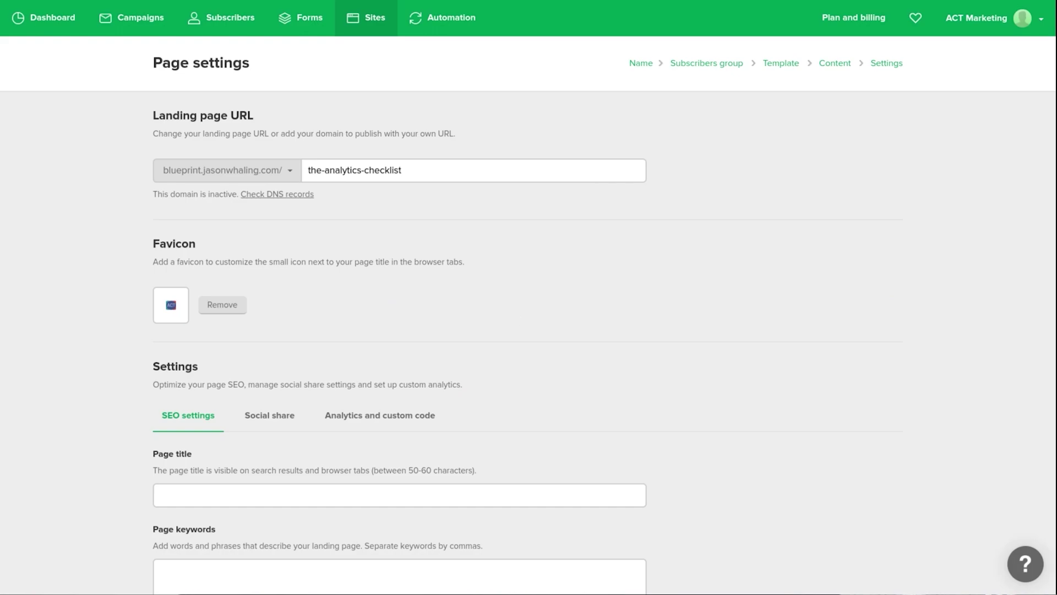
{"action": "scroll", "coordinate": [573, 305], "scroll_direction": "down", "scroll_amount": 2}
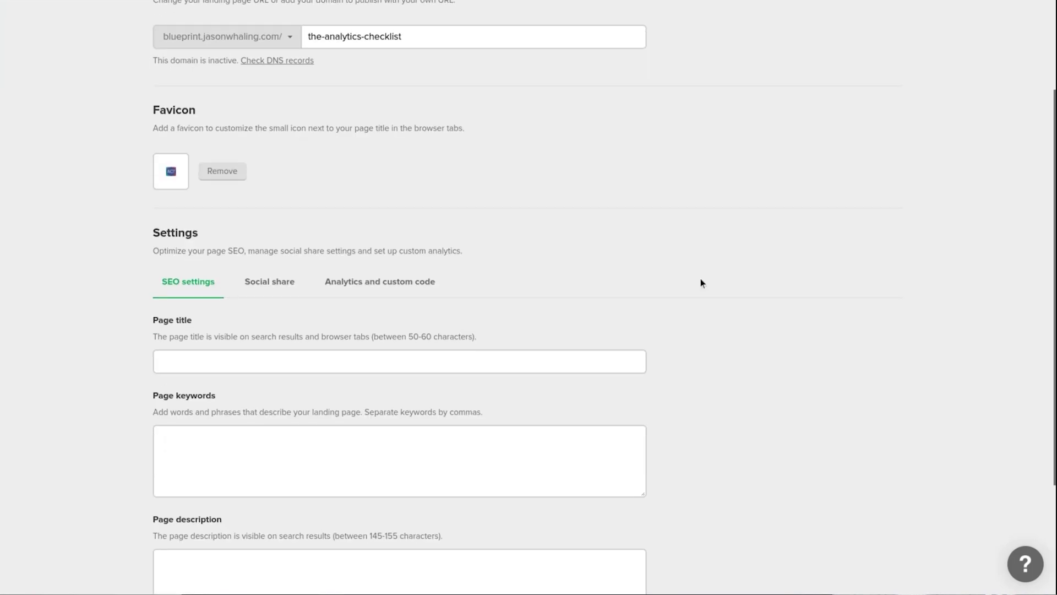
{"action": "scroll", "coordinate": [628, 271], "scroll_direction": "down", "scroll_amount": 1}
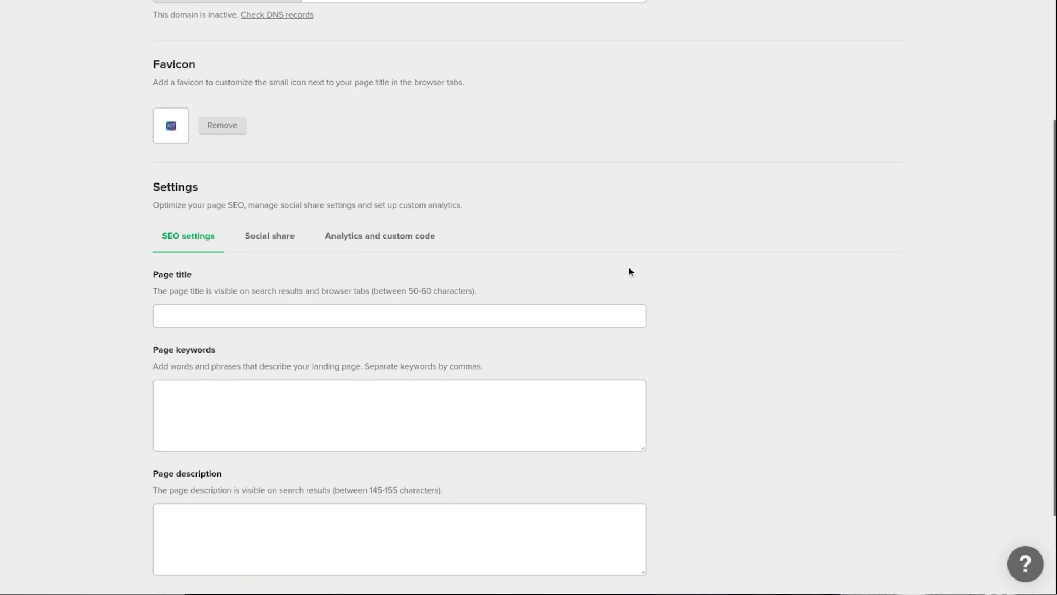
{"action": "scroll", "coordinate": [741, 263], "scroll_direction": "down", "scroll_amount": 2}
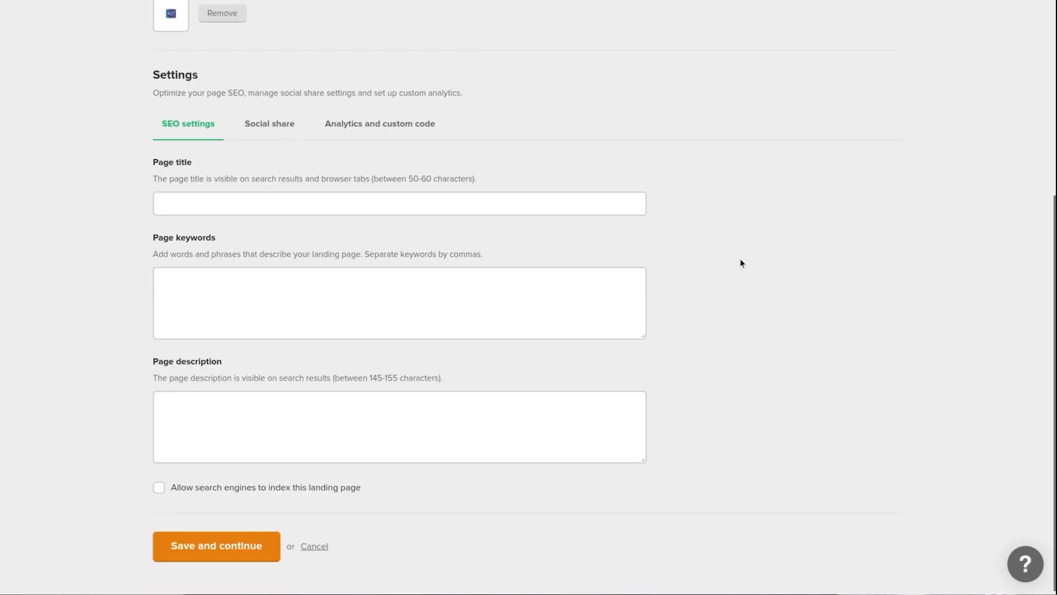
Tick 'Allow search engines to index', review Analytics and custom code, and save the settings.
{"action": "left_click", "coordinate": [159, 487]}
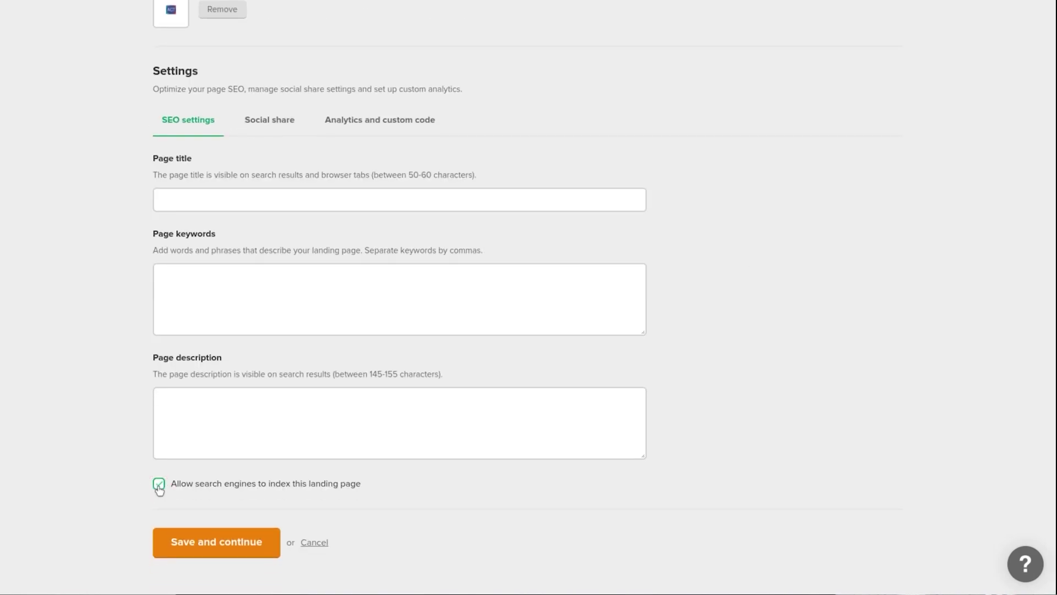
{"action": "left_click", "coordinate": [402, 125]}
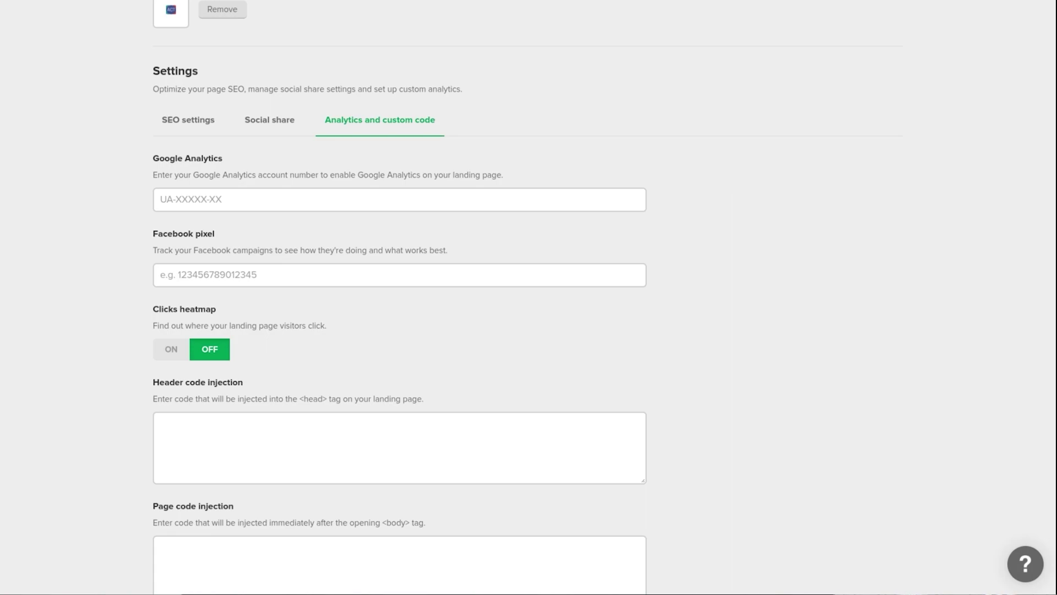
{"action": "scroll", "coordinate": [698, 235], "scroll_direction": "down", "scroll_amount": 2}
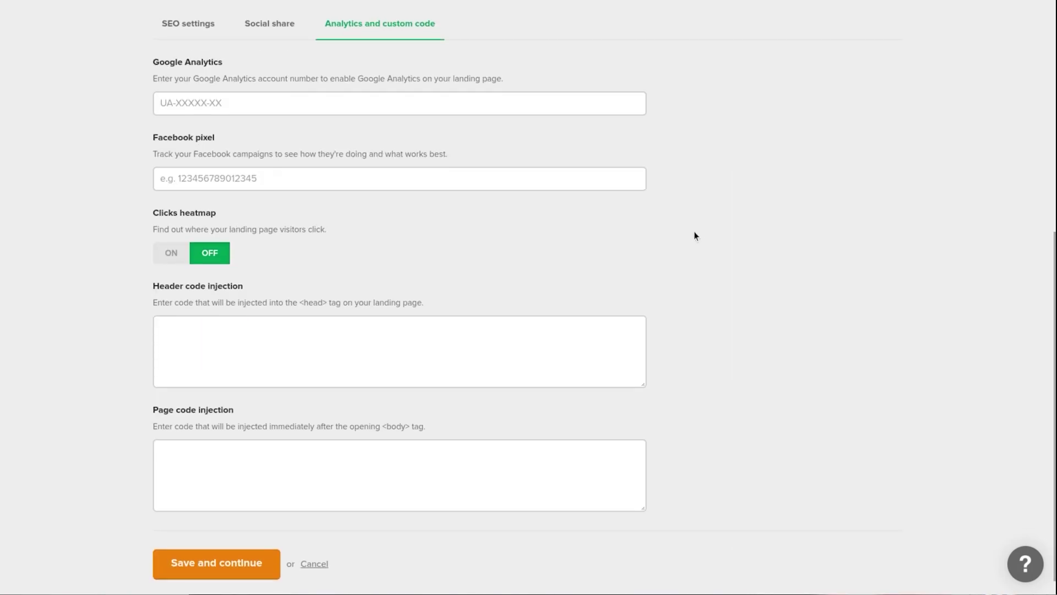
{"action": "left_click", "coordinate": [463, 349]}
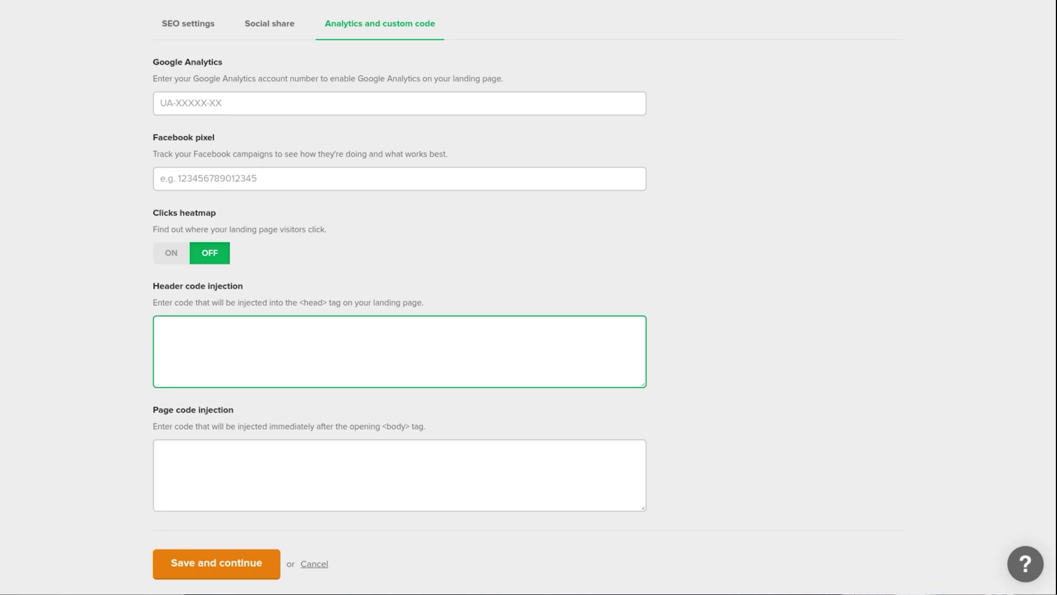
{"action": "scroll", "coordinate": [504, 333], "scroll_direction": "up", "scroll_amount": 3}
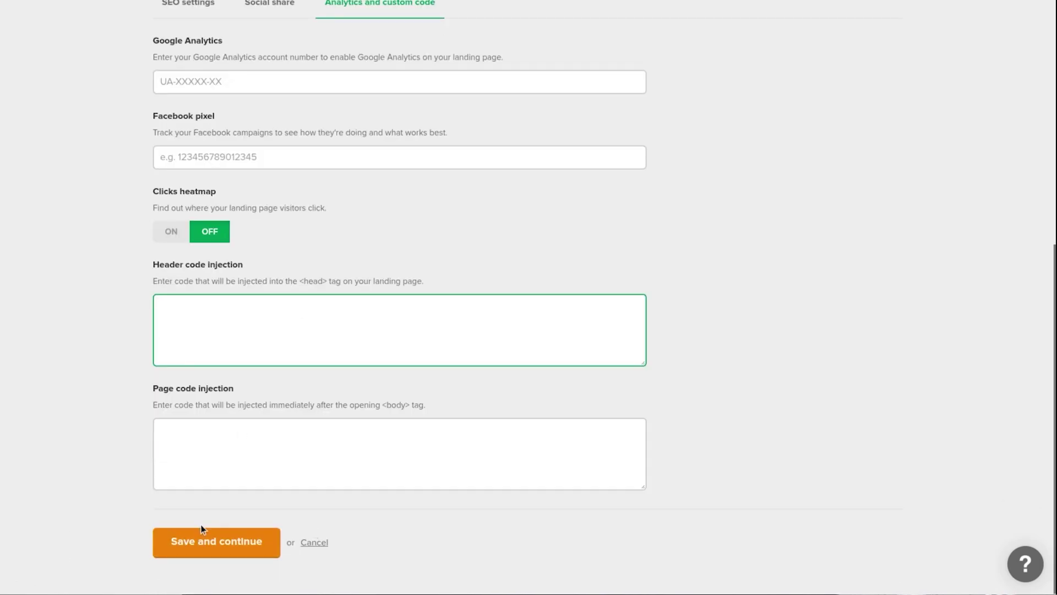
{"action": "left_click", "coordinate": [214, 546]}
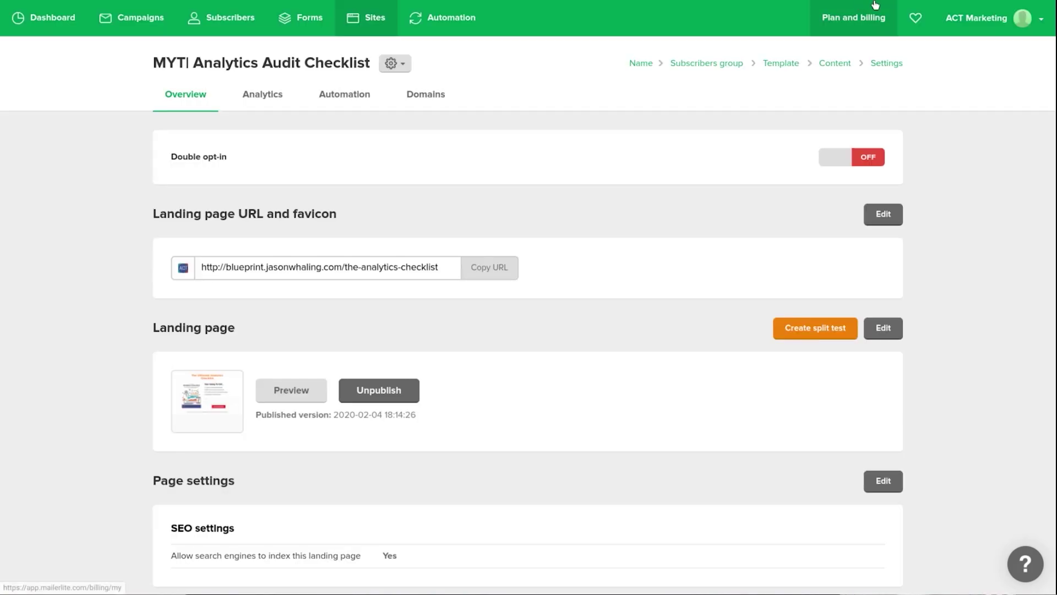
Open the live checklist page in a new tab, then start a new automation workflow.
{"action": "left_click", "coordinate": [665, 10]}
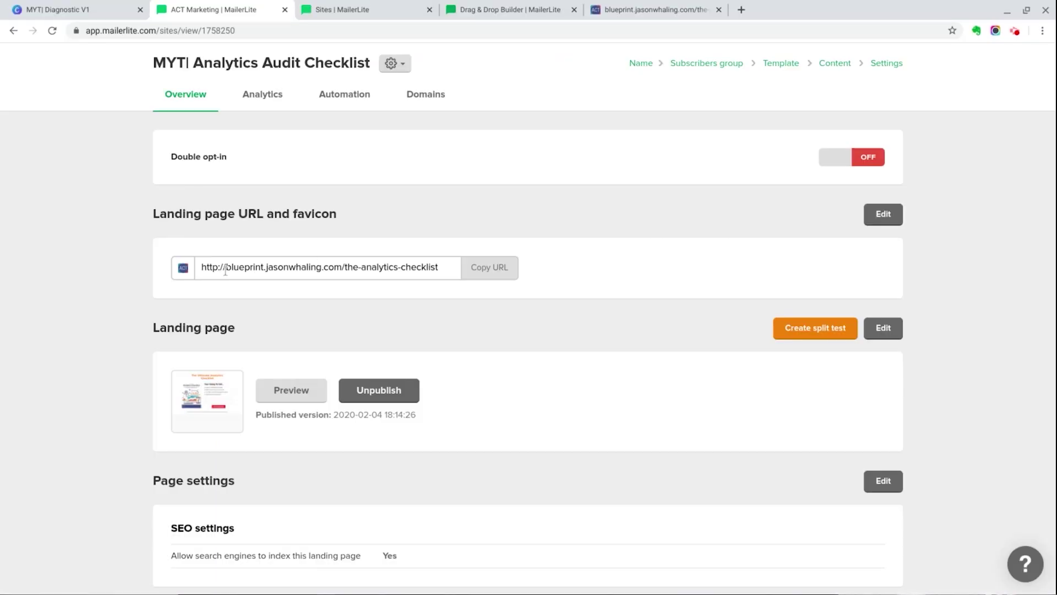
{"action": "left_click", "coordinate": [451, 29]}
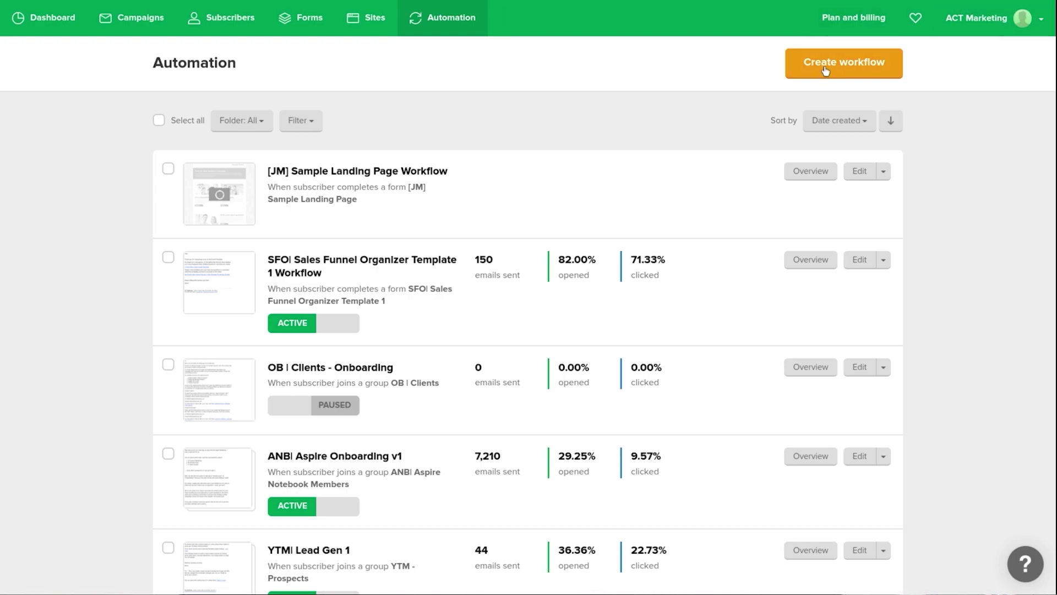
{"action": "left_click", "coordinate": [824, 71]}
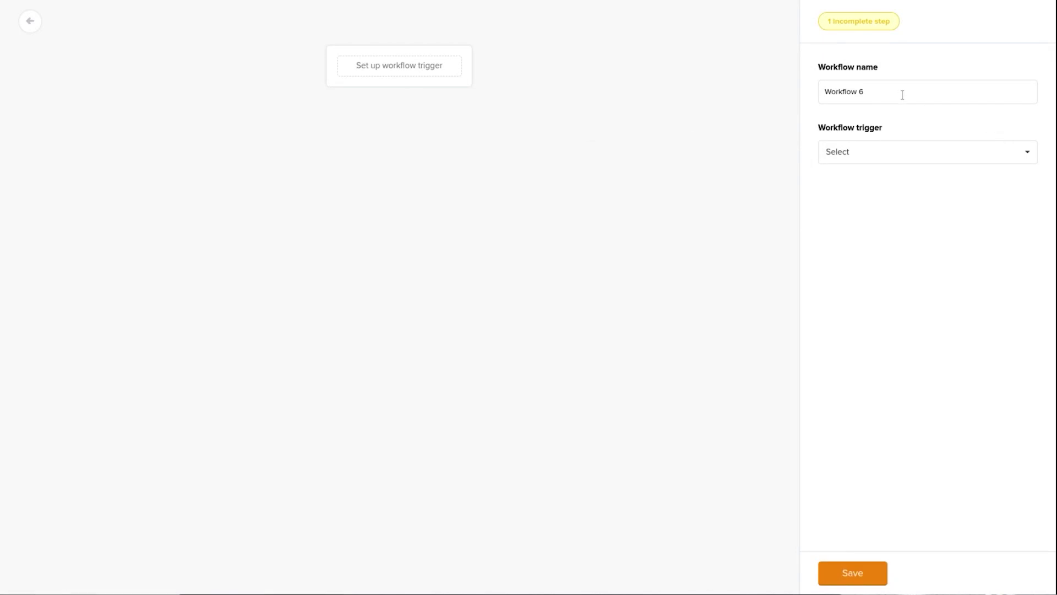
Name the workflow 'MYT| Analytics Checklist', trigger it when subscribers join that group, and save.
{"action": "triple_click", "coordinate": [903, 94]}
{"action": "type", "text": "MY"}
{"action": "type", "text": "TI Analytics Checklist"}
{"action": "left_click", "coordinate": [895, 156]}
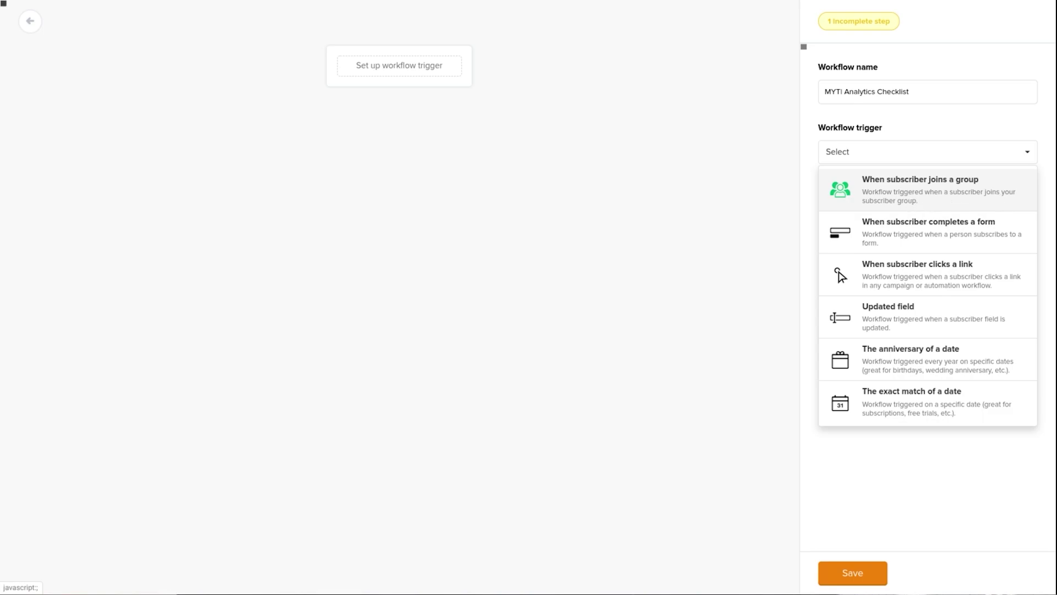
{"action": "left_click", "coordinate": [912, 204]}
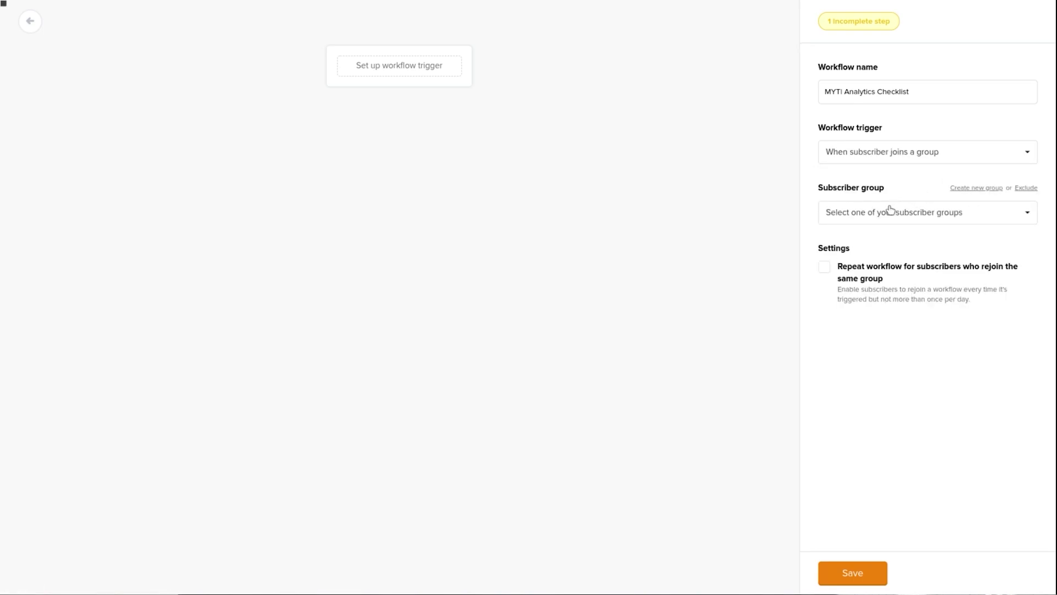
{"action": "left_click", "coordinate": [890, 212]}
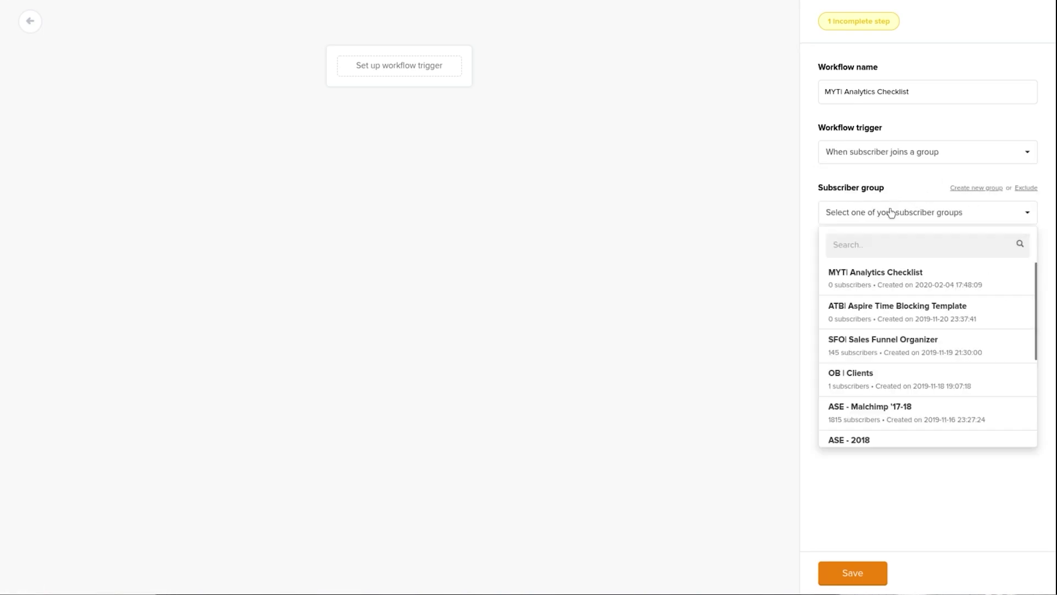
{"action": "left_click", "coordinate": [915, 279]}
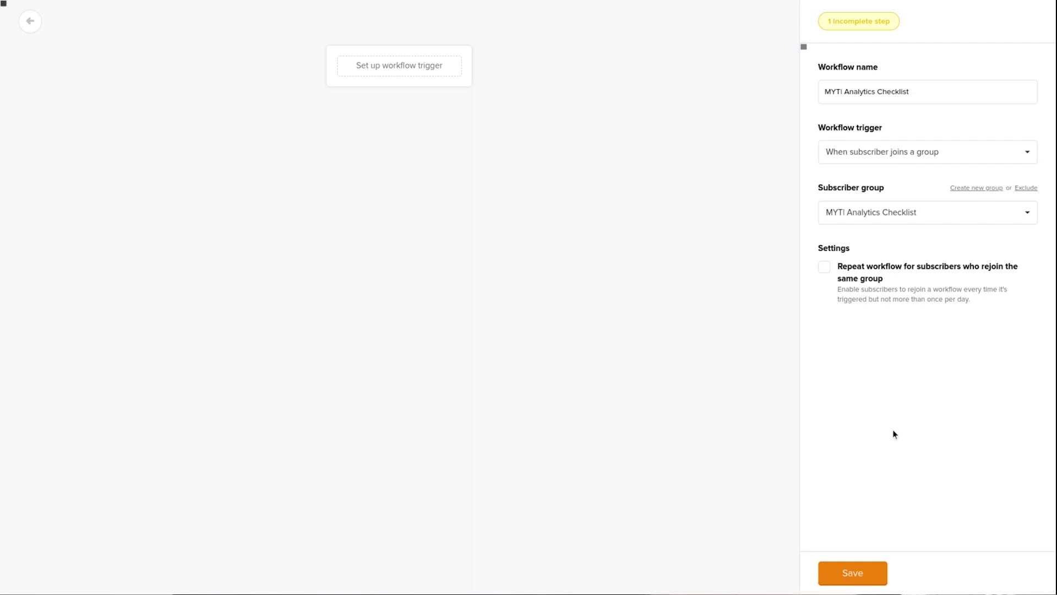
{"action": "left_click", "coordinate": [861, 582]}
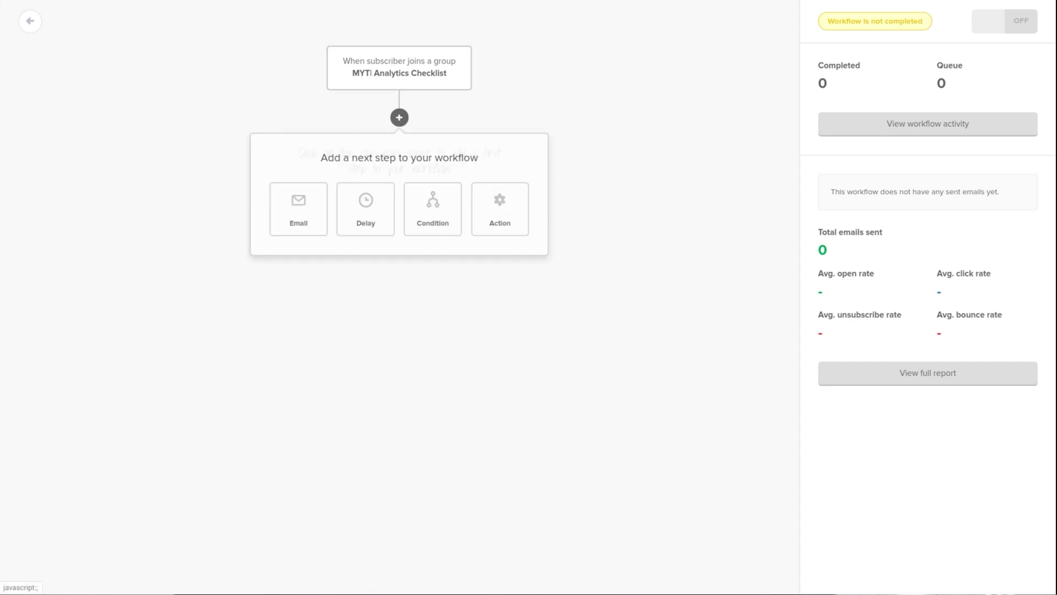
Add an email step with the subscriber's name in its subject and choose the rich-text editor.
{"action": "left_click", "coordinate": [295, 208]}
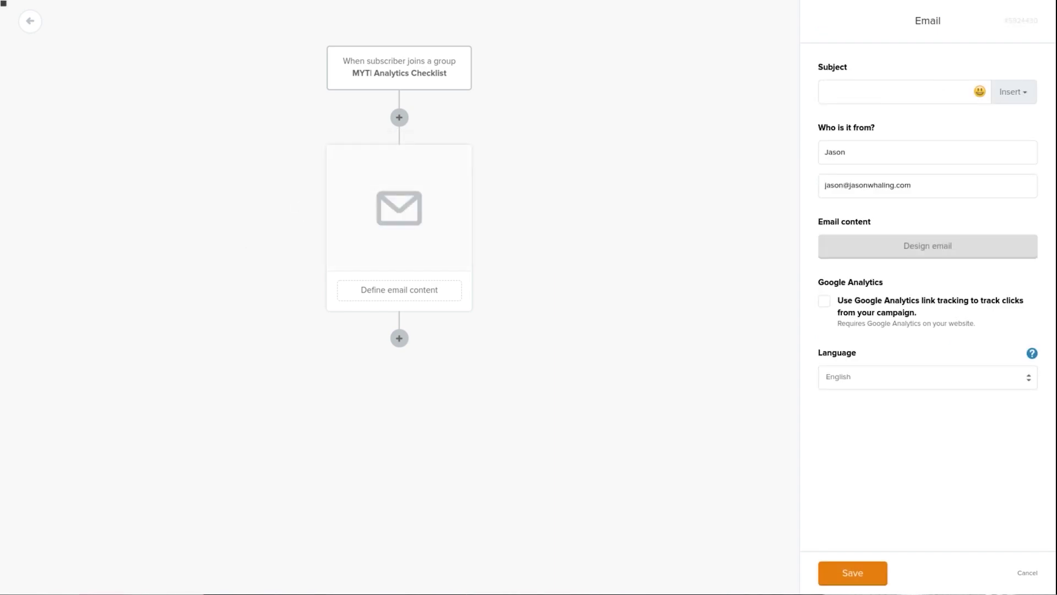
{"action": "left_click", "coordinate": [928, 90]}
{"action": "type", "text": "Analytics Checklist Inside"}
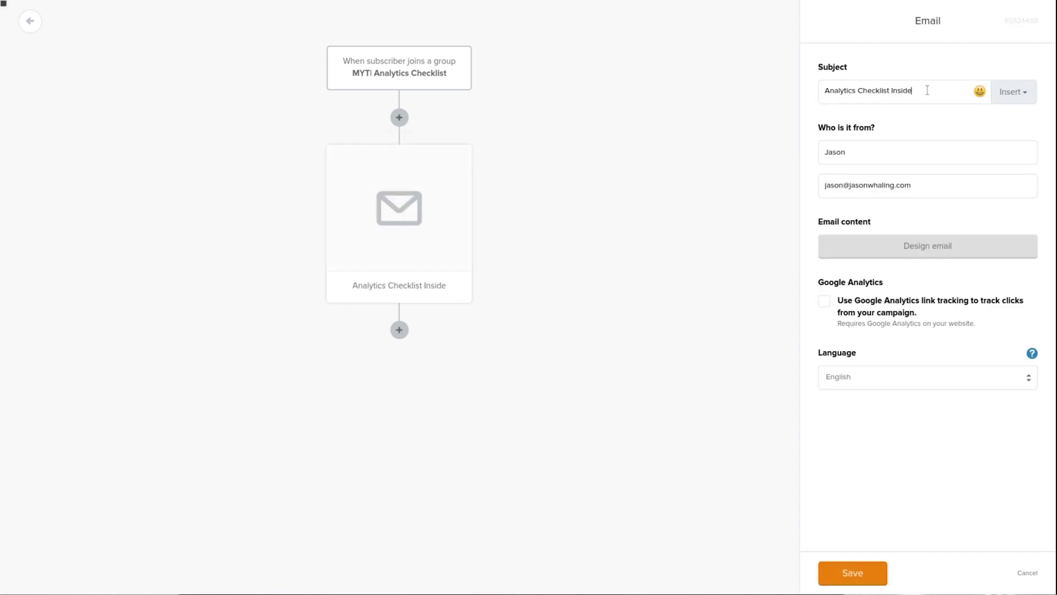
{"action": "left_click", "coordinate": [1030, 101]}
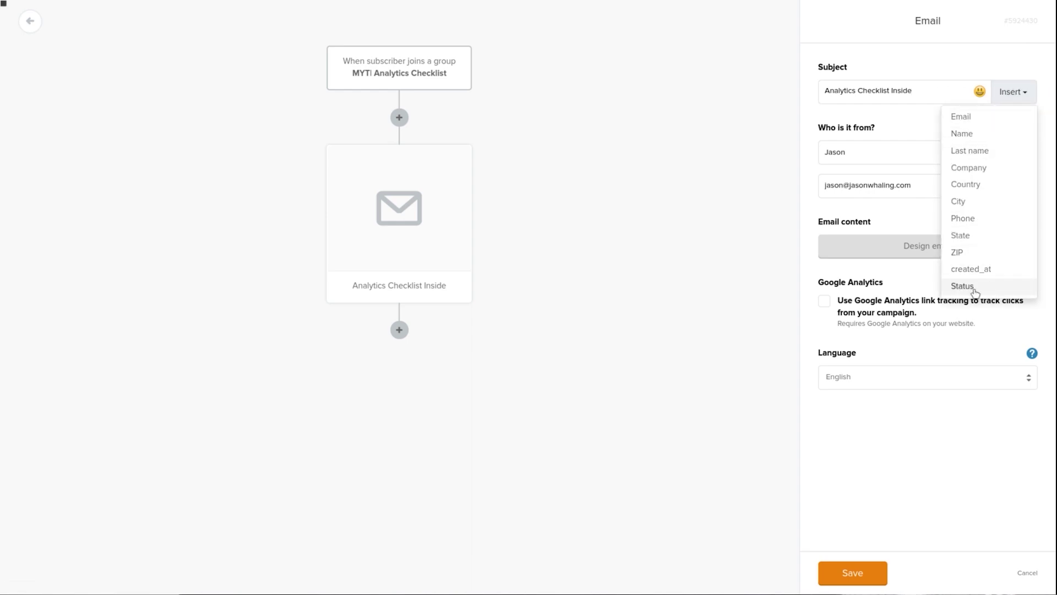
{"action": "left_click", "coordinate": [963, 133]}
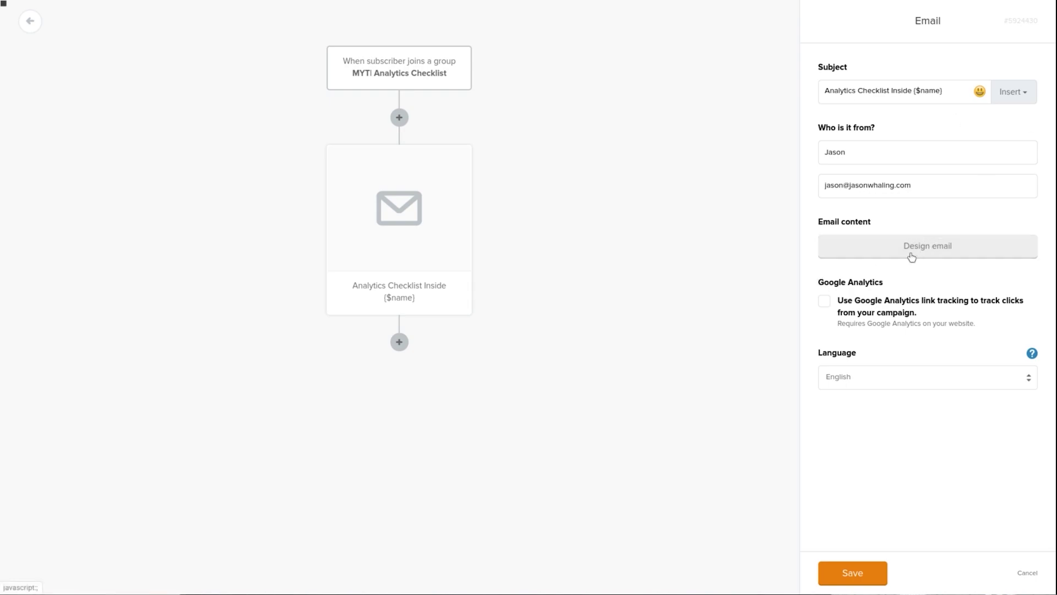
{"action": "left_click", "coordinate": [843, 248]}
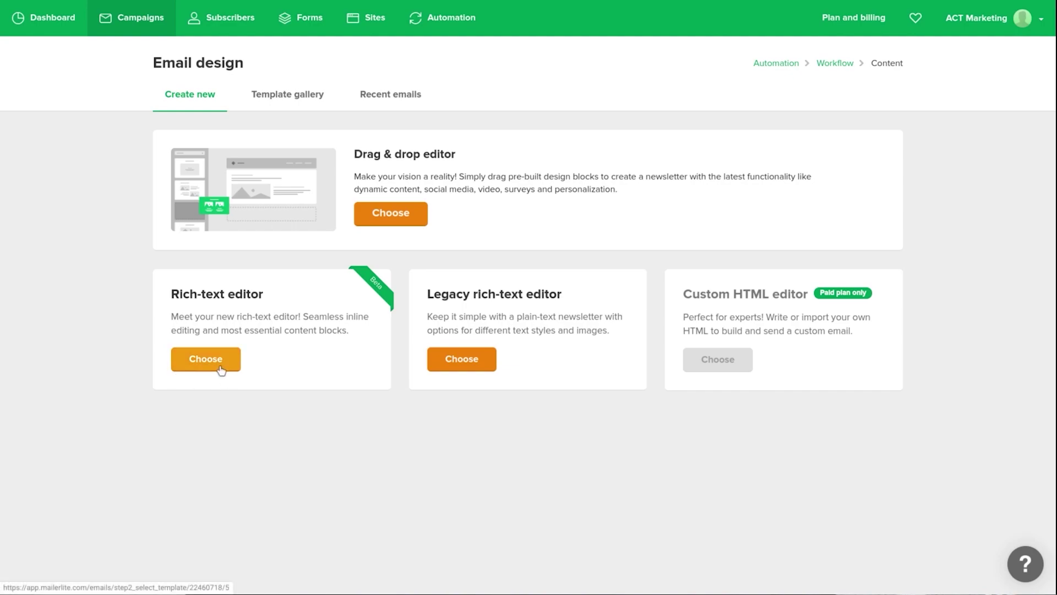
{"action": "left_click", "coordinate": [221, 369]}
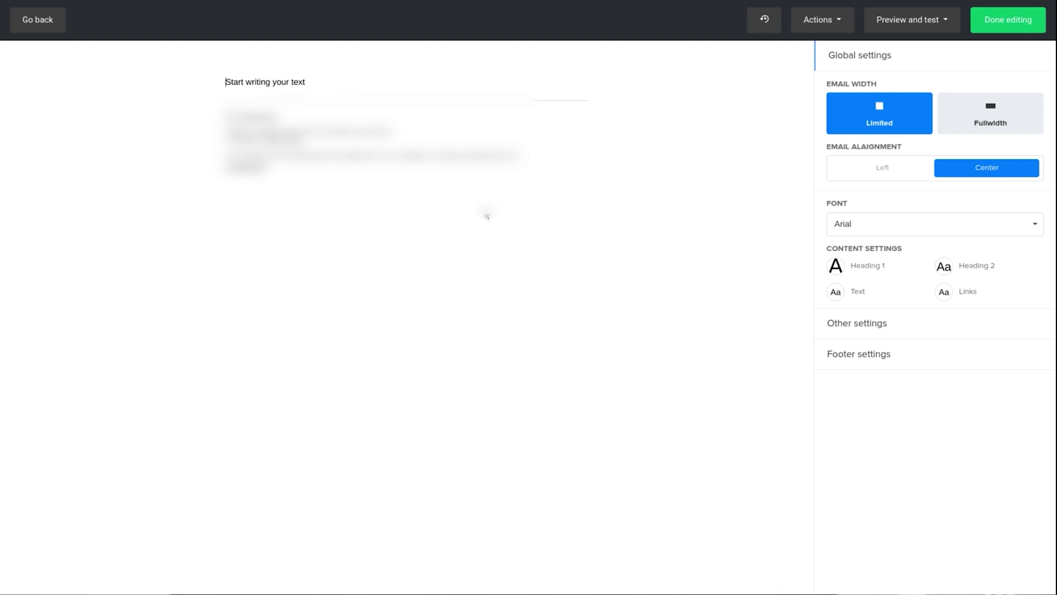
Replace the placeholder with the download message, a 'Click Here To Download' line and a sign-off.
{"action": "triple_click", "coordinate": [327, 79]}
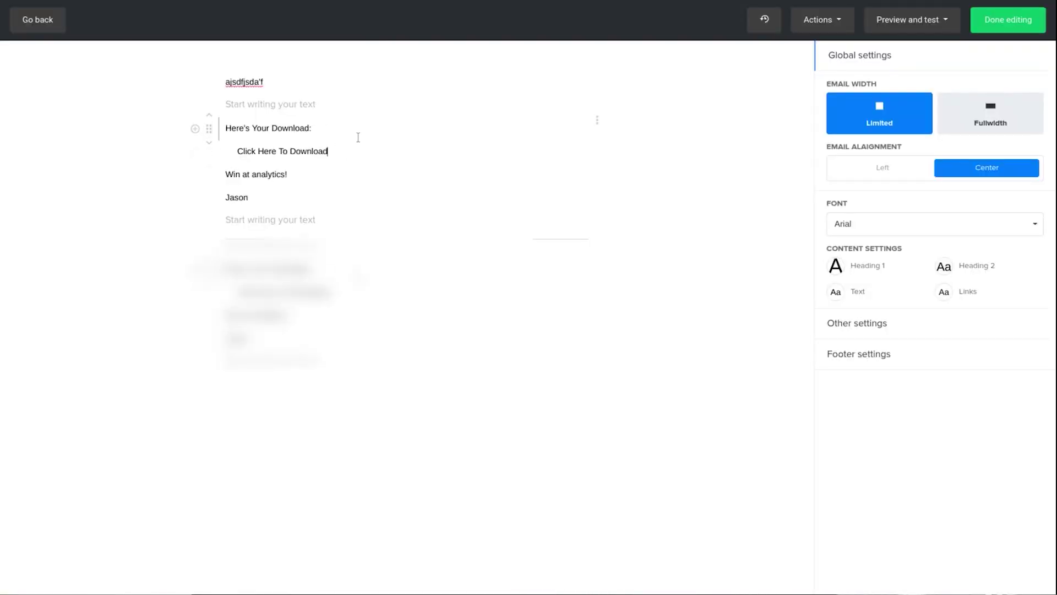
{"action": "left_click", "coordinate": [328, 151]}
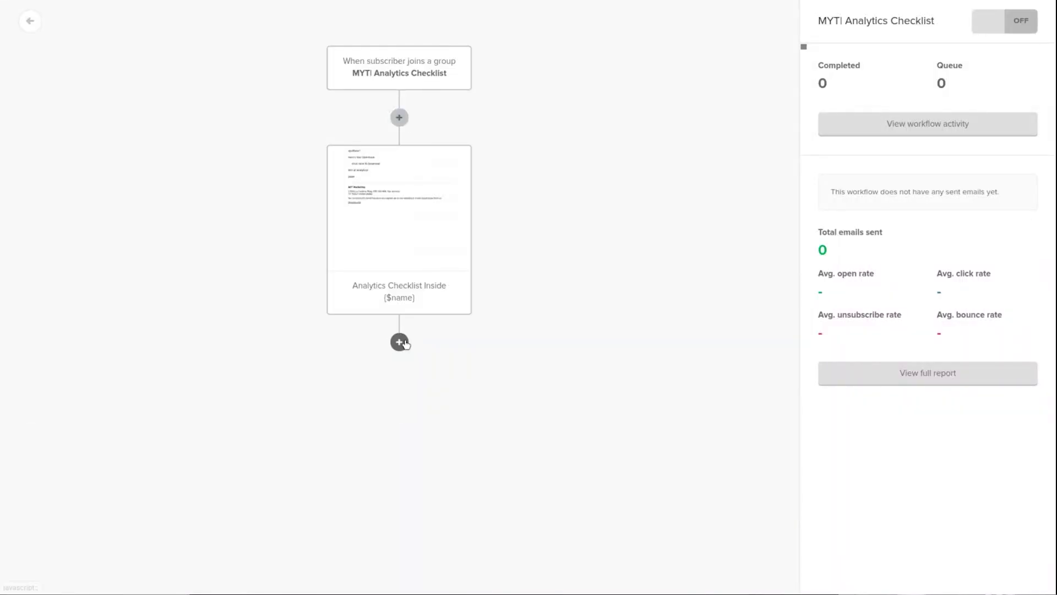
Add a one-day wait followed by a 'Why Your Wasting Ad Spend' email step.
{"action": "left_click", "coordinate": [399, 342]}
{"action": "left_click", "coordinate": [364, 285]}
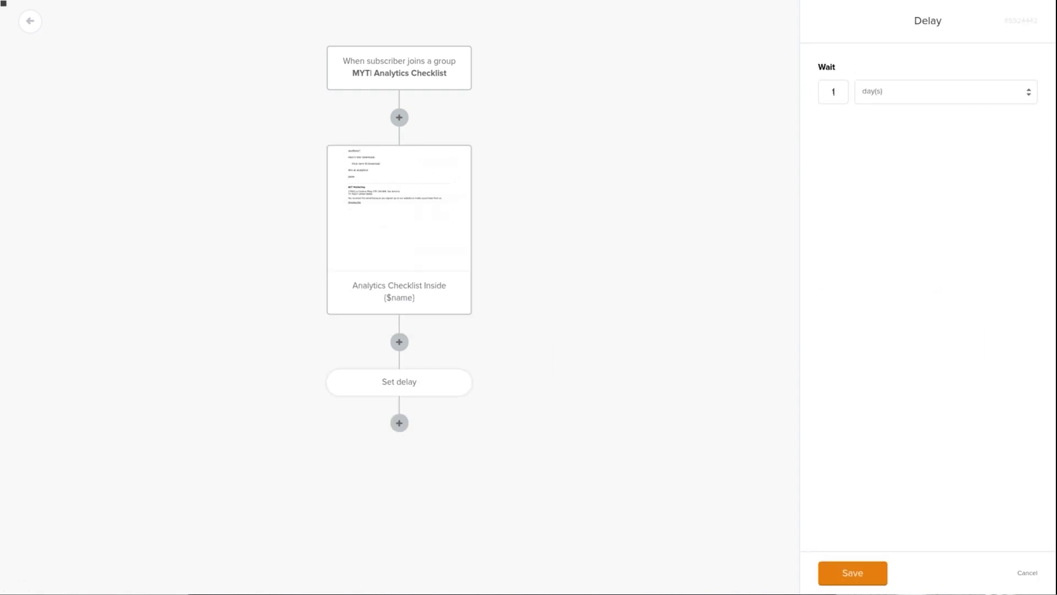
{"action": "left_click", "coordinate": [866, 574]}
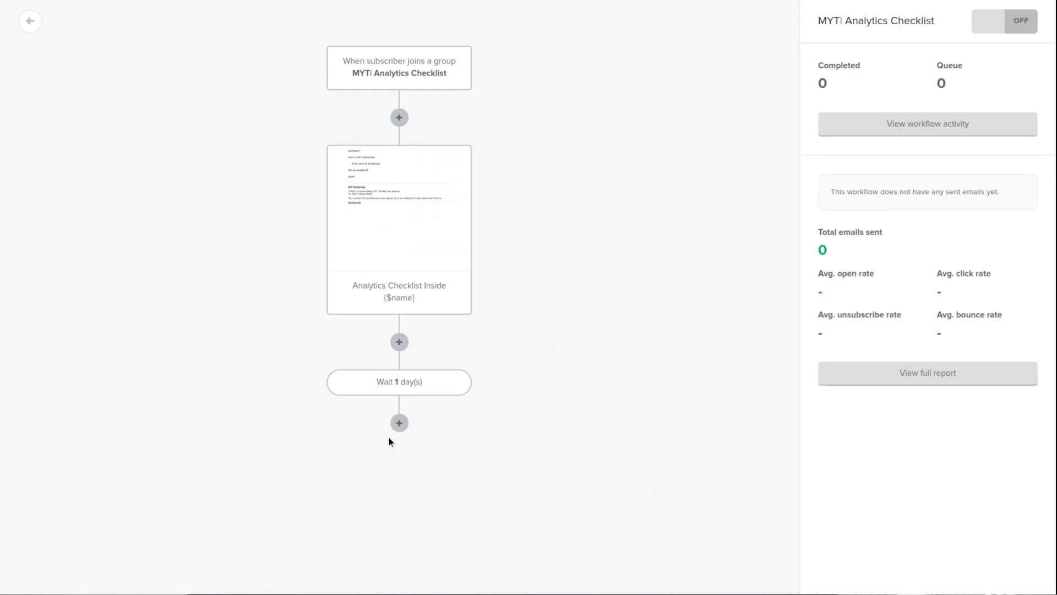
{"action": "left_click", "coordinate": [399, 421]}
{"action": "left_click", "coordinate": [294, 367]}
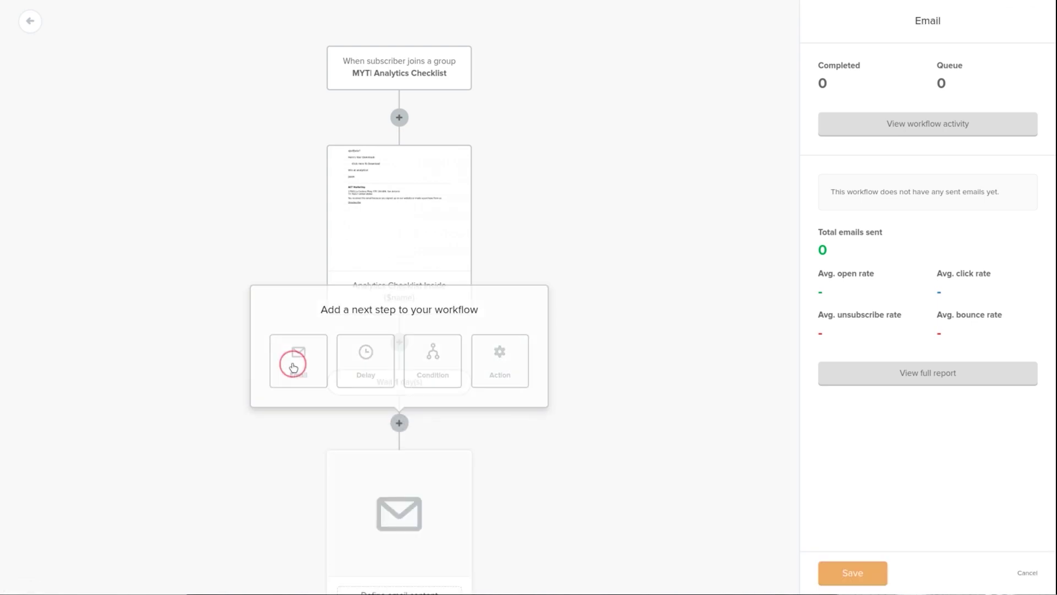
{"action": "type", "text": "Why Your Wasting Ad Spend"}
{"action": "scroll", "coordinate": [604, 337], "scroll_direction": "down", "scroll_amount": 2}
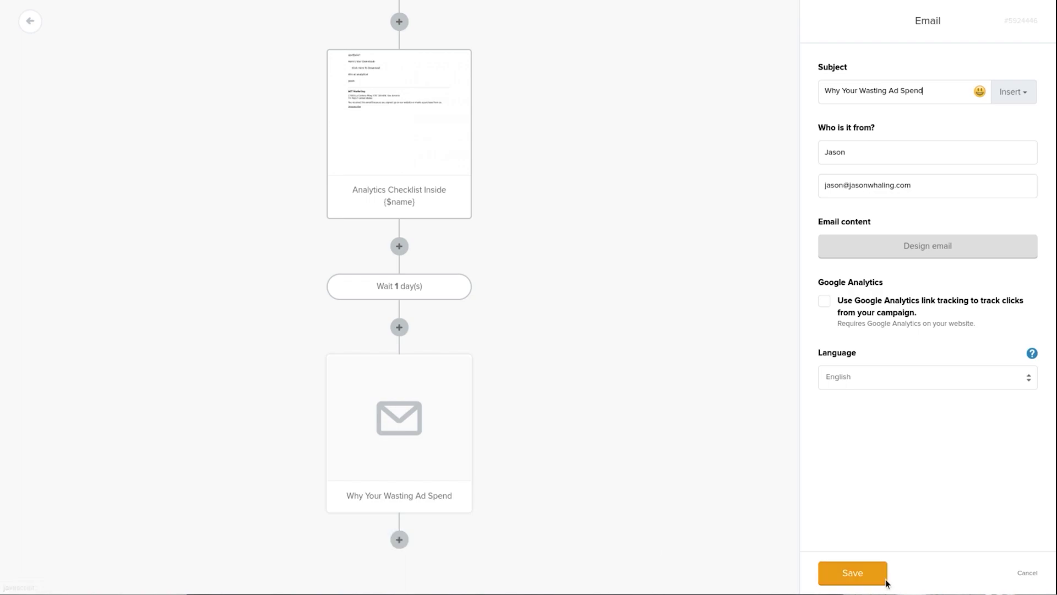
{"action": "left_click", "coordinate": [867, 581]}
Add another one-day wait after the second email.
{"action": "left_click", "coordinate": [401, 540]}
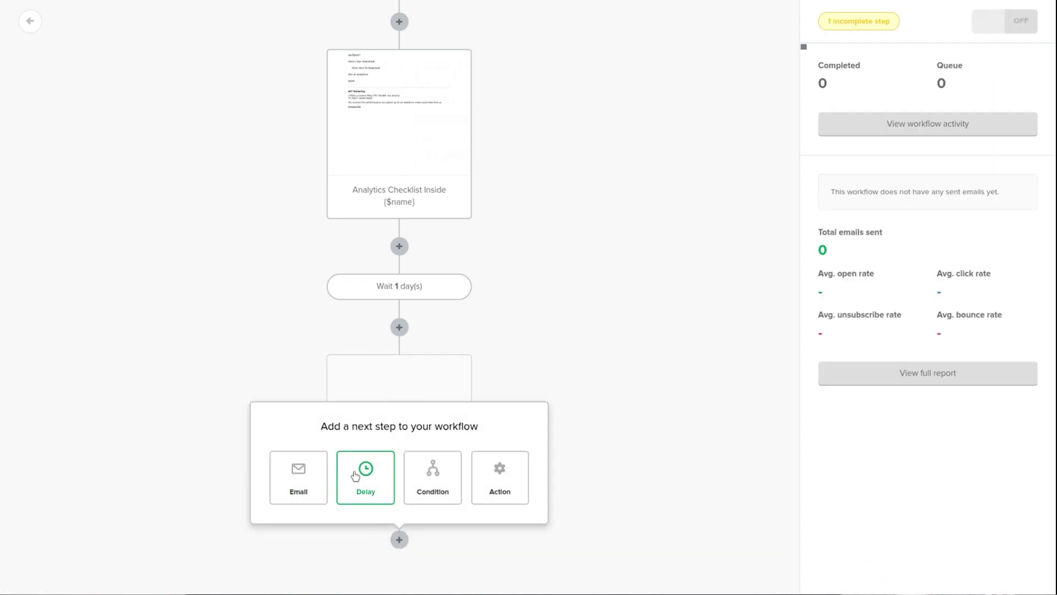
{"action": "left_click", "coordinate": [355, 476]}
{"action": "scroll", "coordinate": [663, 393], "scroll_direction": "down", "scroll_amount": 2}
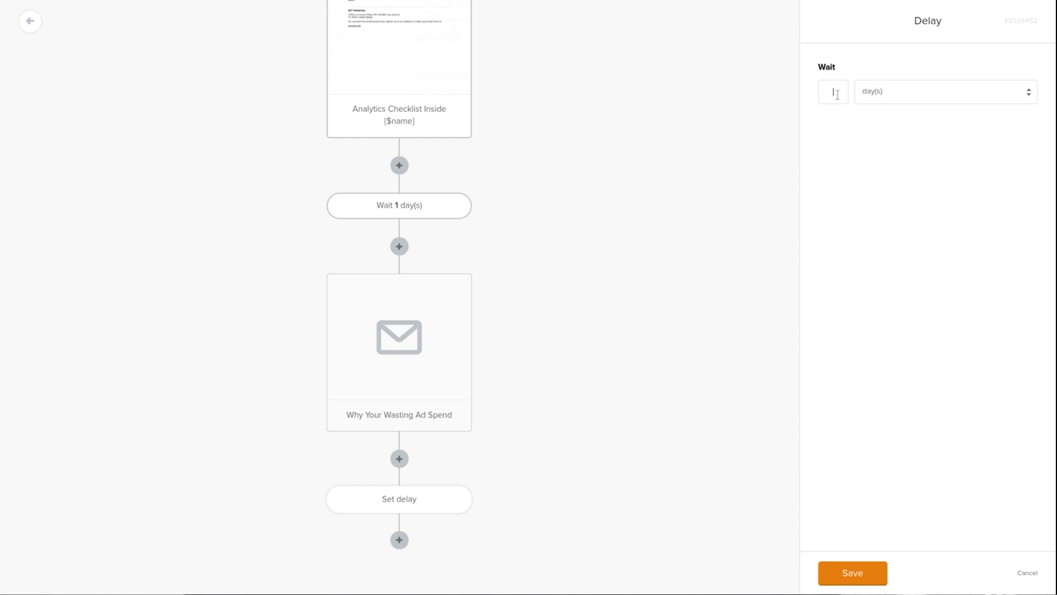
{"action": "type", "text": "1"}
{"action": "key", "text": "Return"}
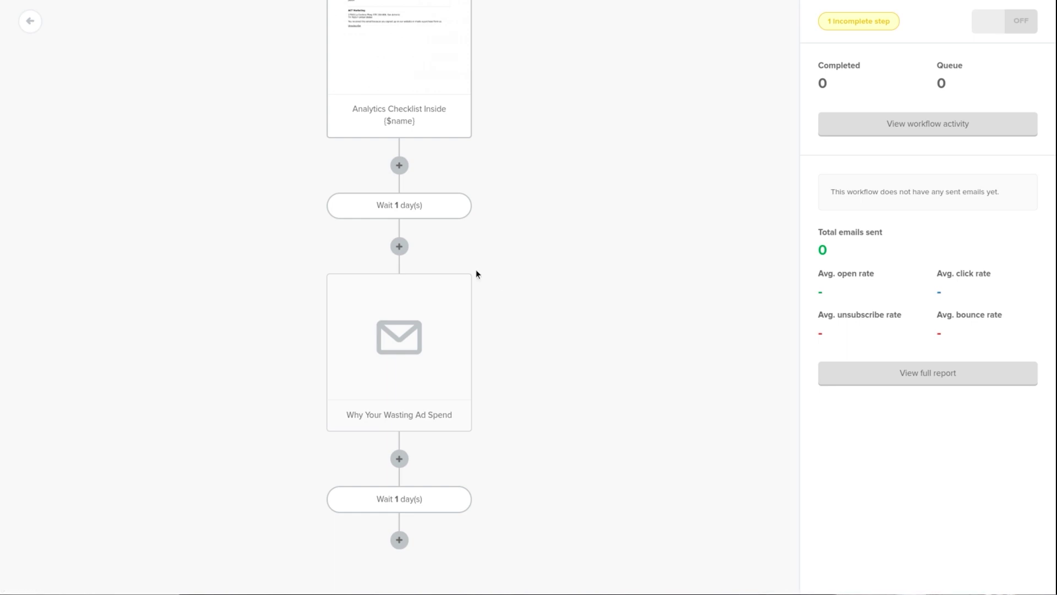
{"action": "scroll", "coordinate": [493, 256], "scroll_direction": "up", "scroll_amount": 4}
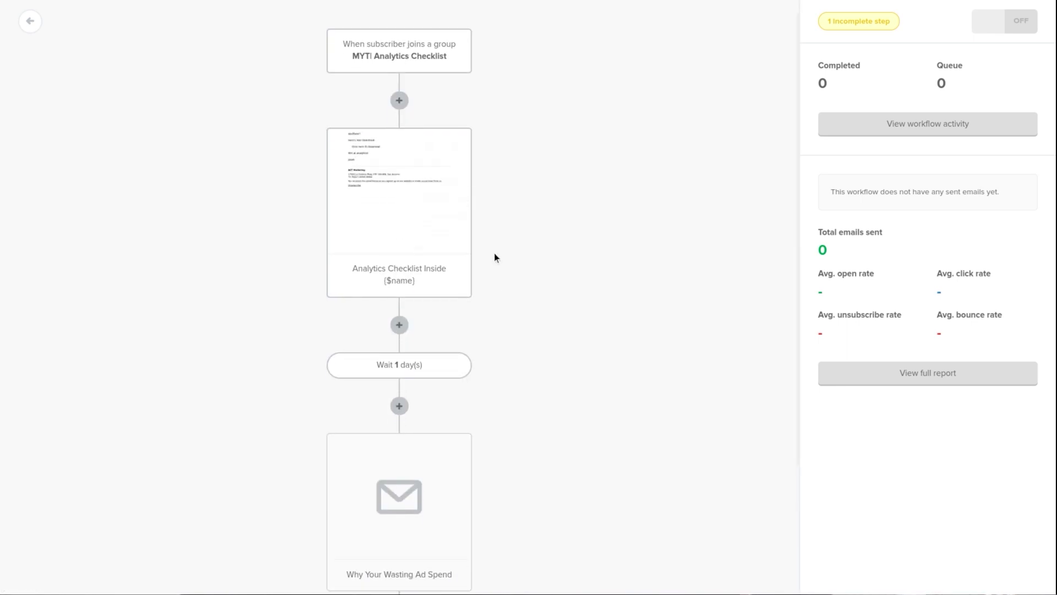
{"action": "scroll", "coordinate": [399, 303], "scroll_direction": "down", "scroll_amount": 1}
{"action": "scroll", "coordinate": [400, 303], "scroll_direction": "down", "scroll_amount": 3}
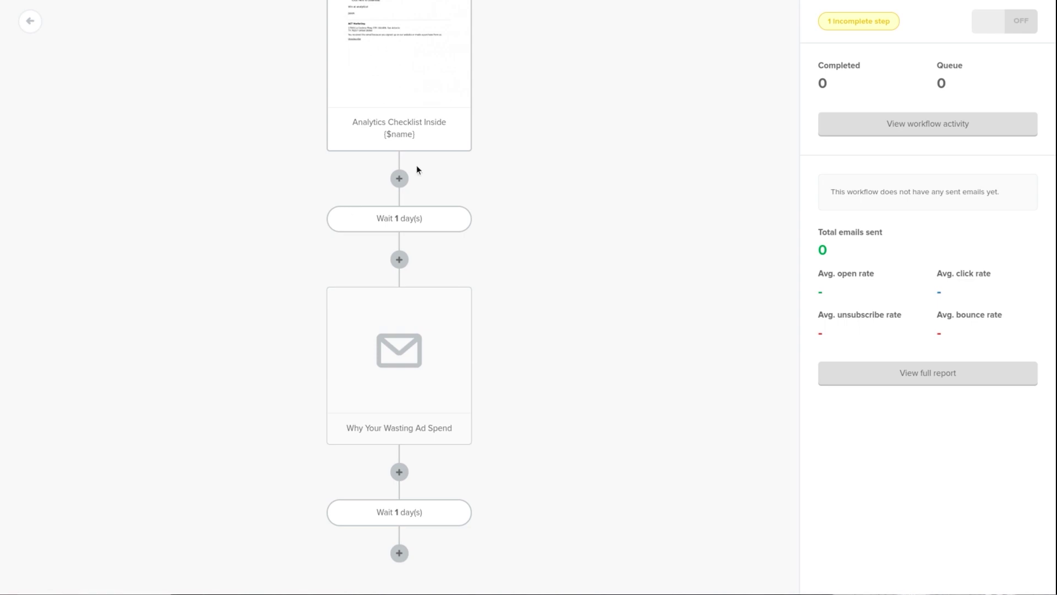
{"action": "scroll", "coordinate": [567, 240], "scroll_direction": "up", "scroll_amount": 1}
{"action": "scroll", "coordinate": [566, 241], "scroll_direction": "up", "scroll_amount": 2}
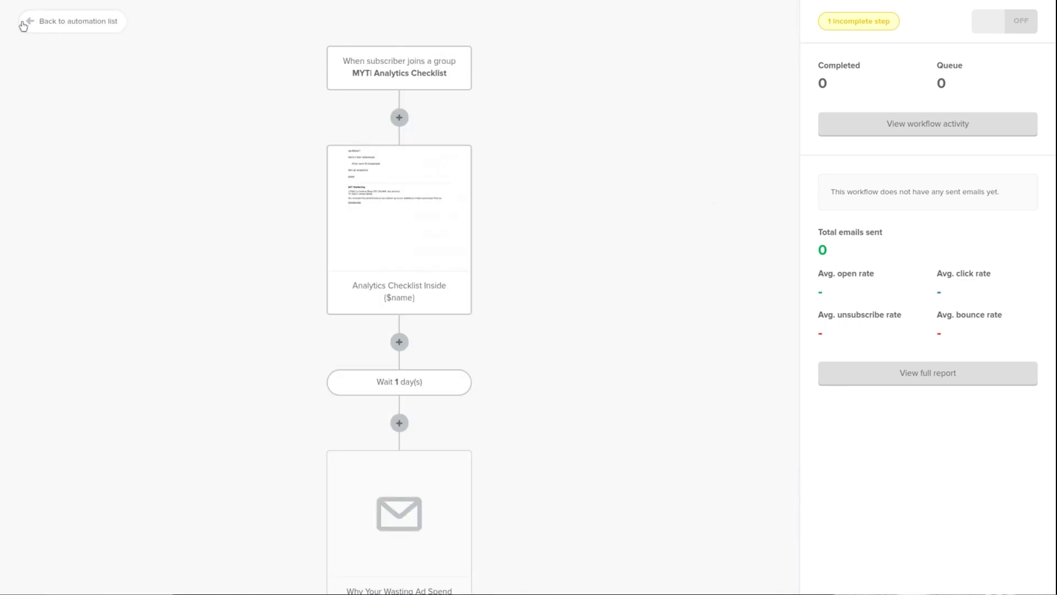
Return to the automation list, check the MYT| Analytics Checklist workflow's options, then go to landing pages.
{"action": "left_click", "coordinate": [102, 26]}
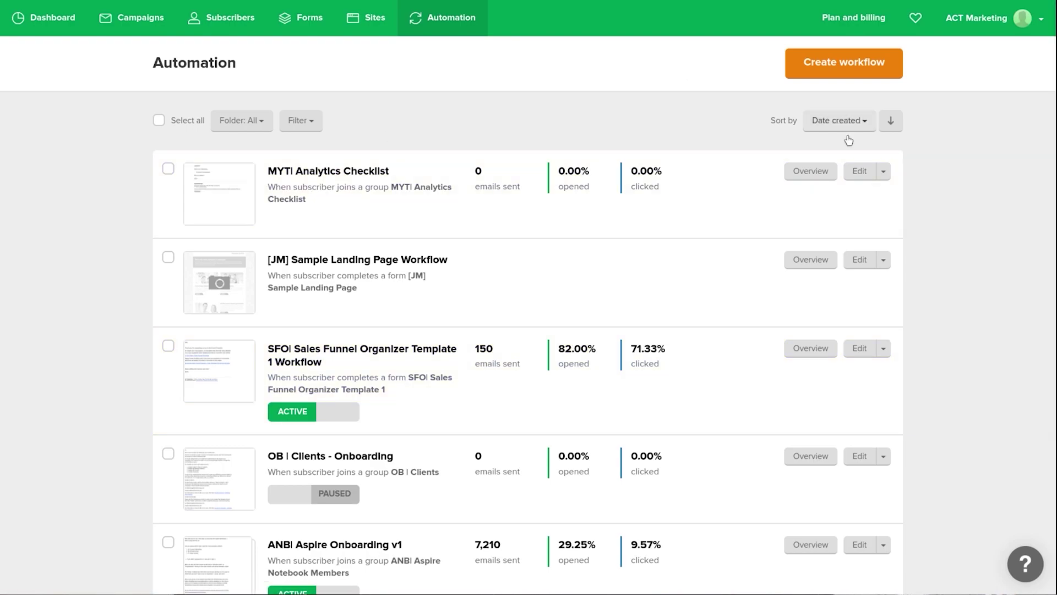
{"action": "left_click", "coordinate": [883, 172]}
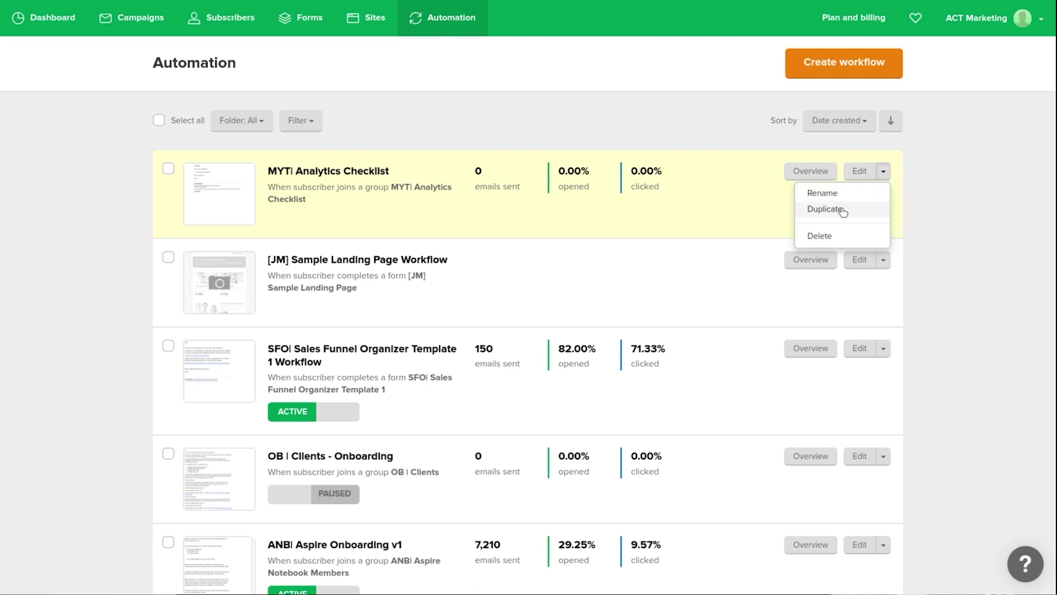
{"action": "left_click", "coordinate": [478, 219]}
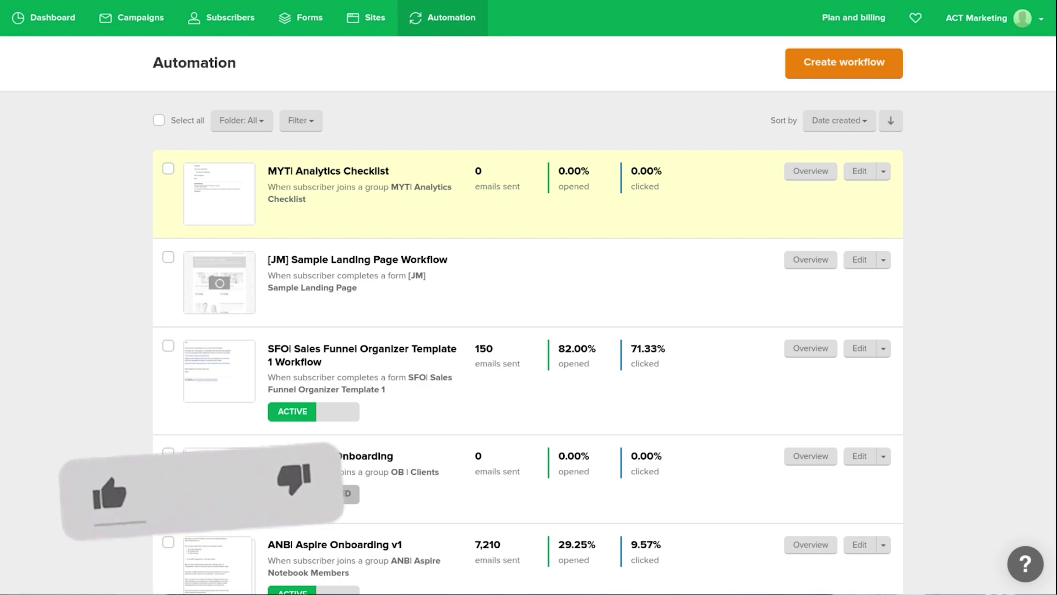
{"action": "left_click", "coordinate": [360, 24]}
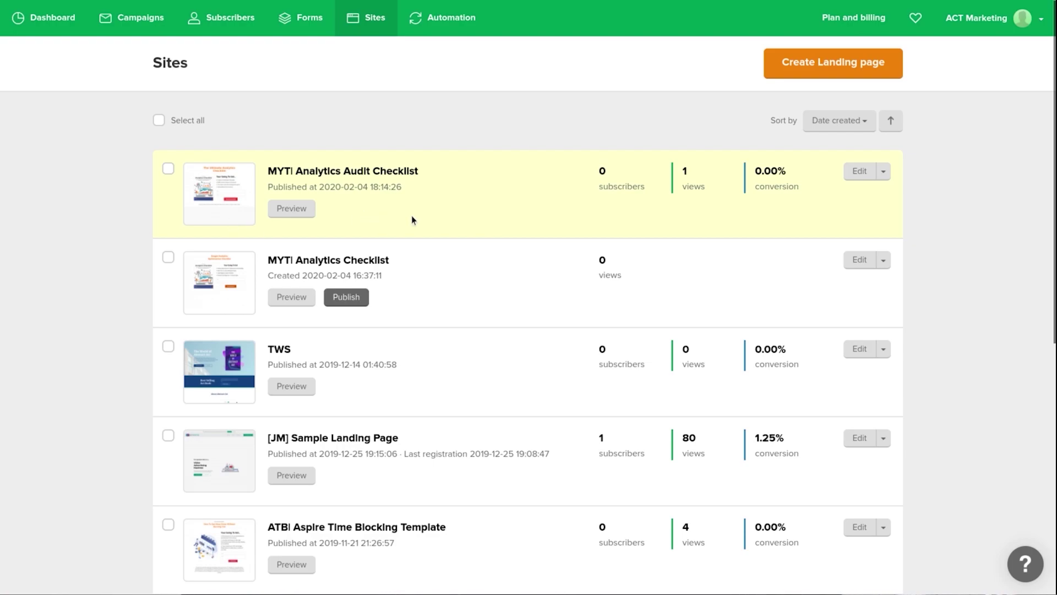
Open the MYT| Analytics Audit Checklist landing page in the drag-and-drop editor.
{"action": "left_click", "coordinate": [883, 171]}
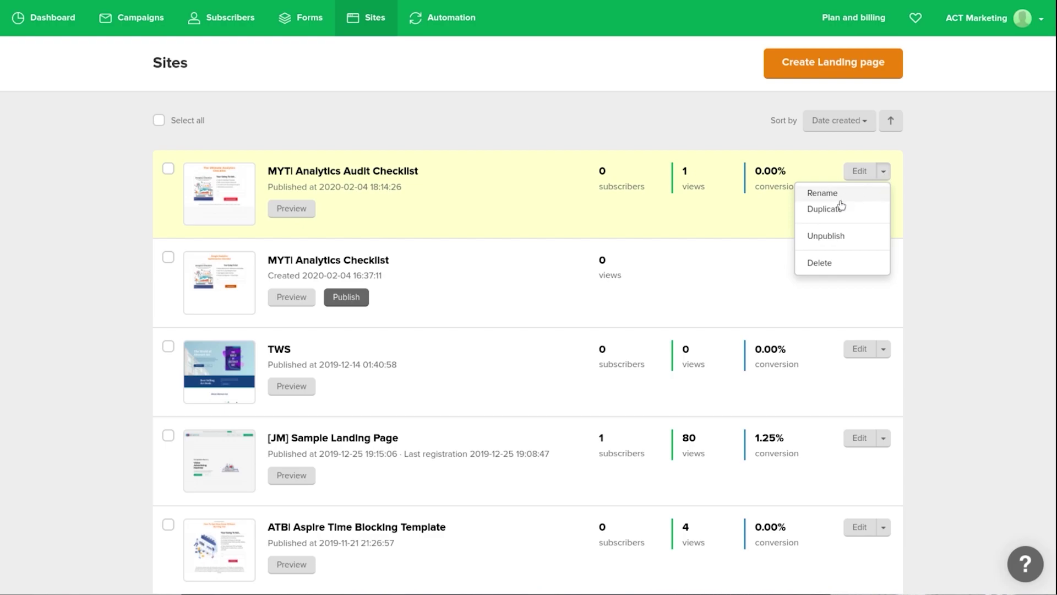
{"action": "left_click", "coordinate": [859, 174]}
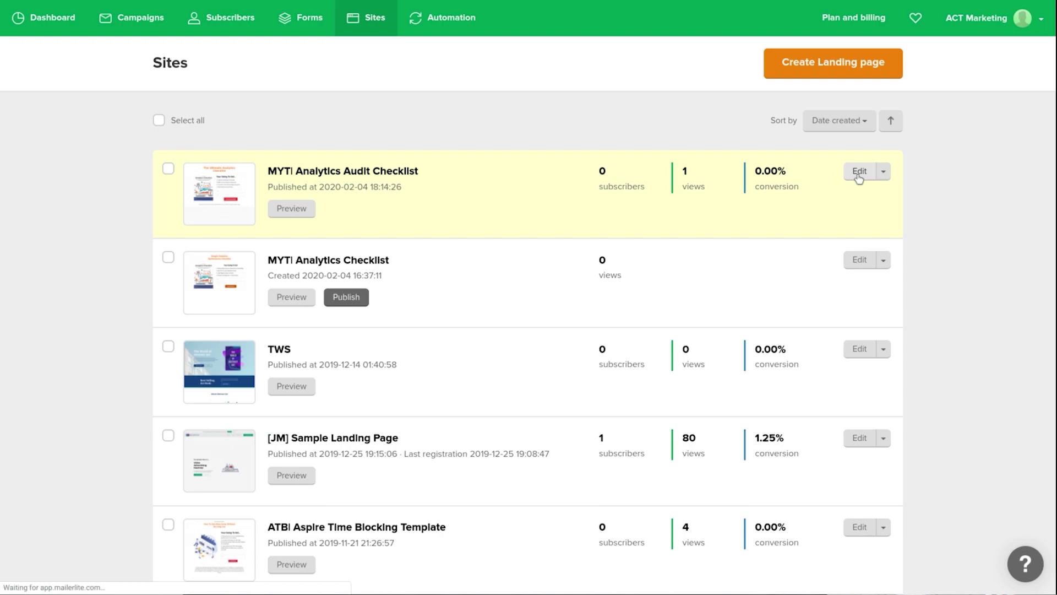
{"action": "left_click", "coordinate": [859, 174]}
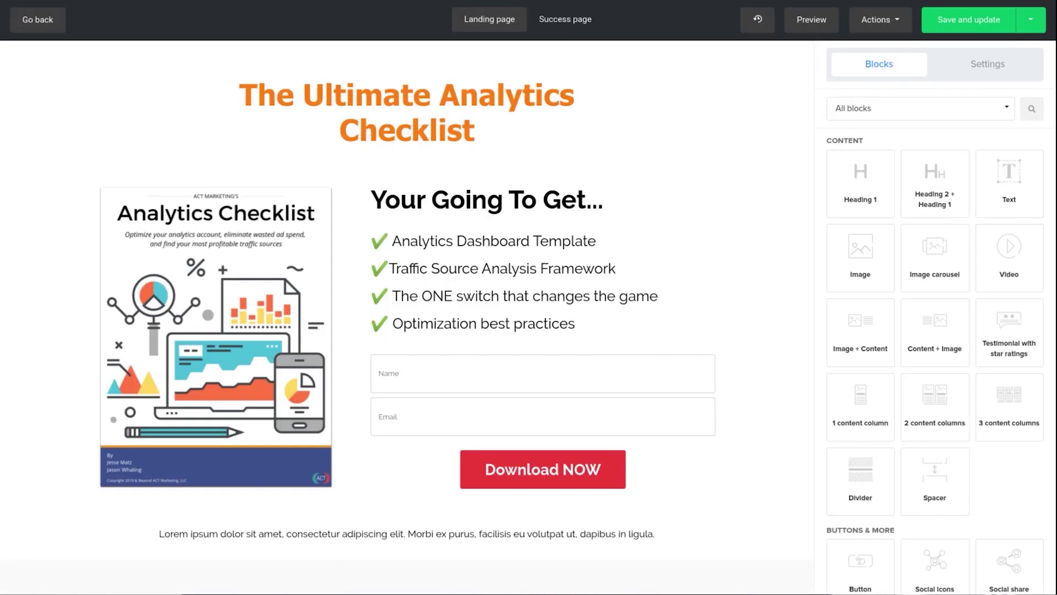
Remove all content blocks from the success page and add a fresh Heading 1 block.
{"action": "left_click", "coordinate": [577, 23]}
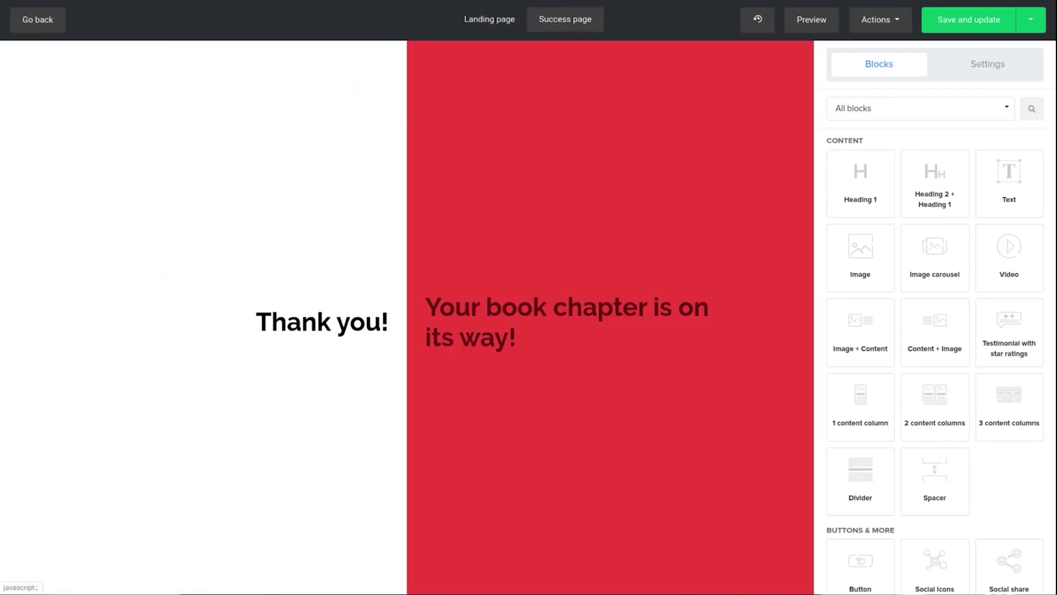
{"action": "left_click", "coordinate": [894, 30]}
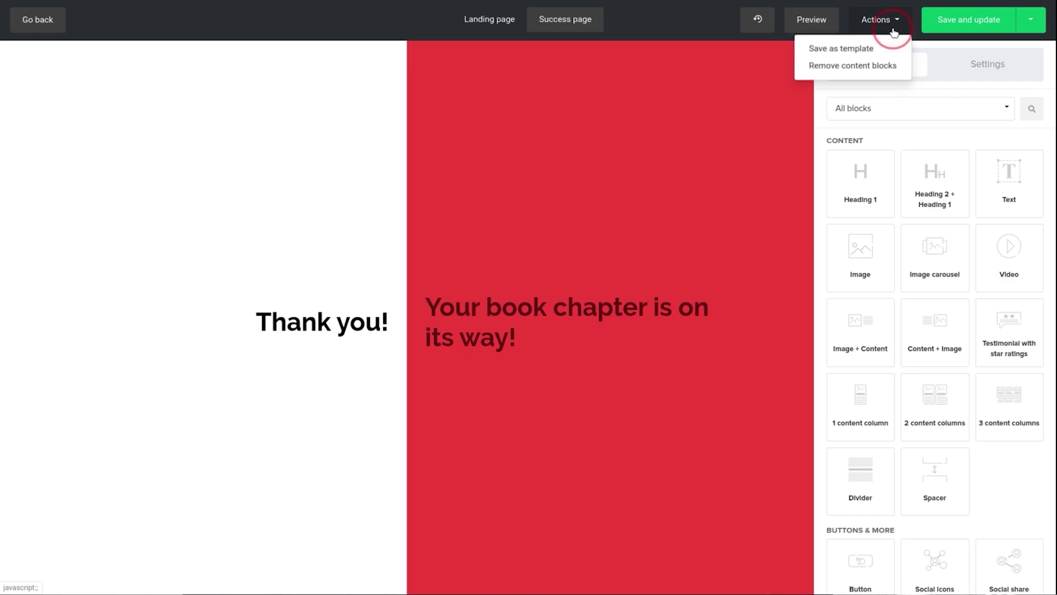
{"action": "left_click", "coordinate": [843, 67]}
{"action": "type", "text": "REMO"}
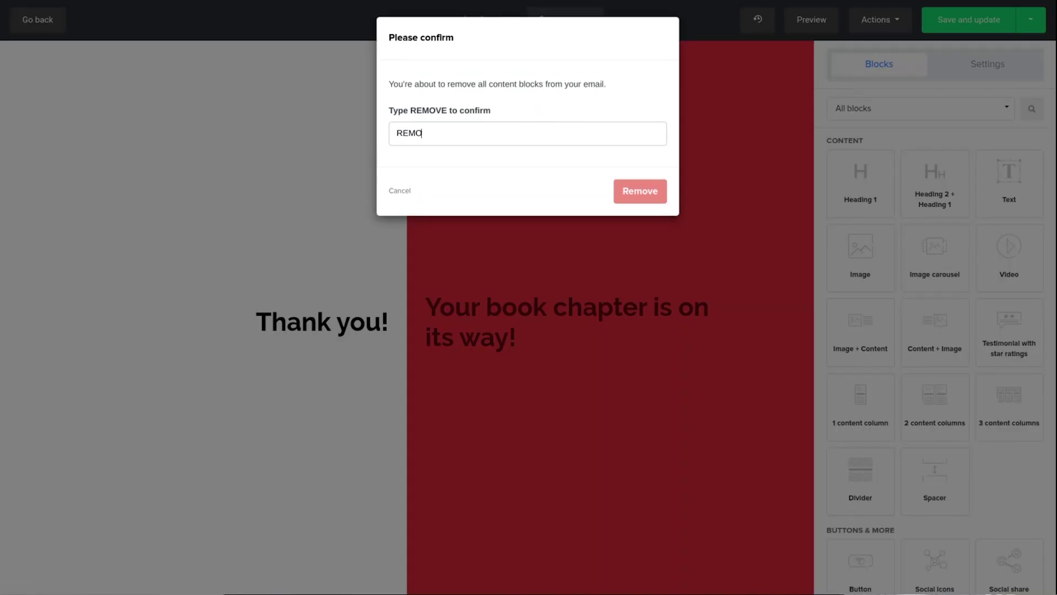
{"action": "type", "text": "VE"}
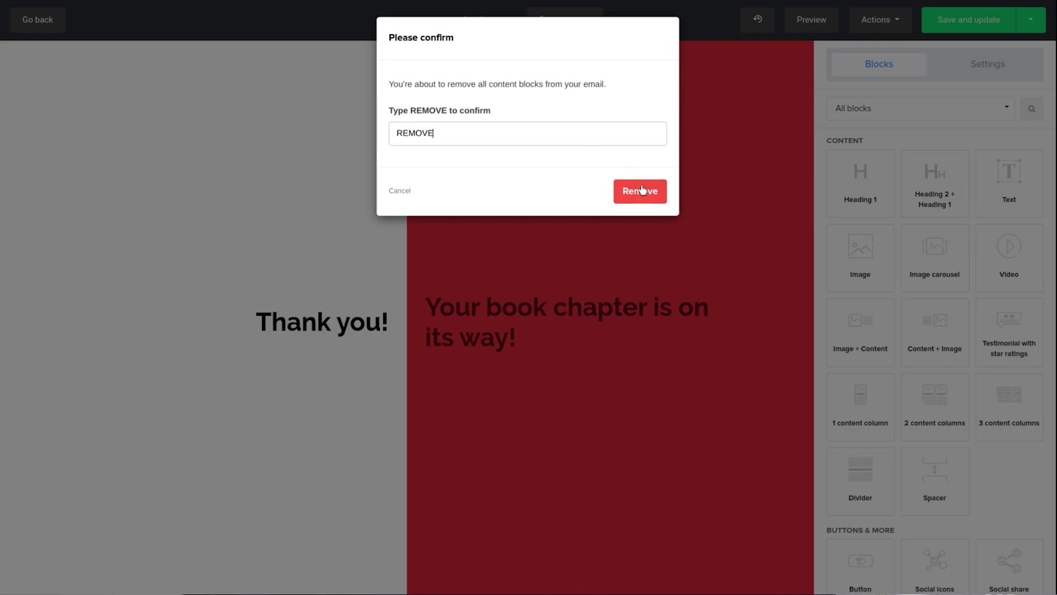
{"action": "left_click", "coordinate": [641, 191]}
{"action": "left_click", "coordinate": [861, 176]}
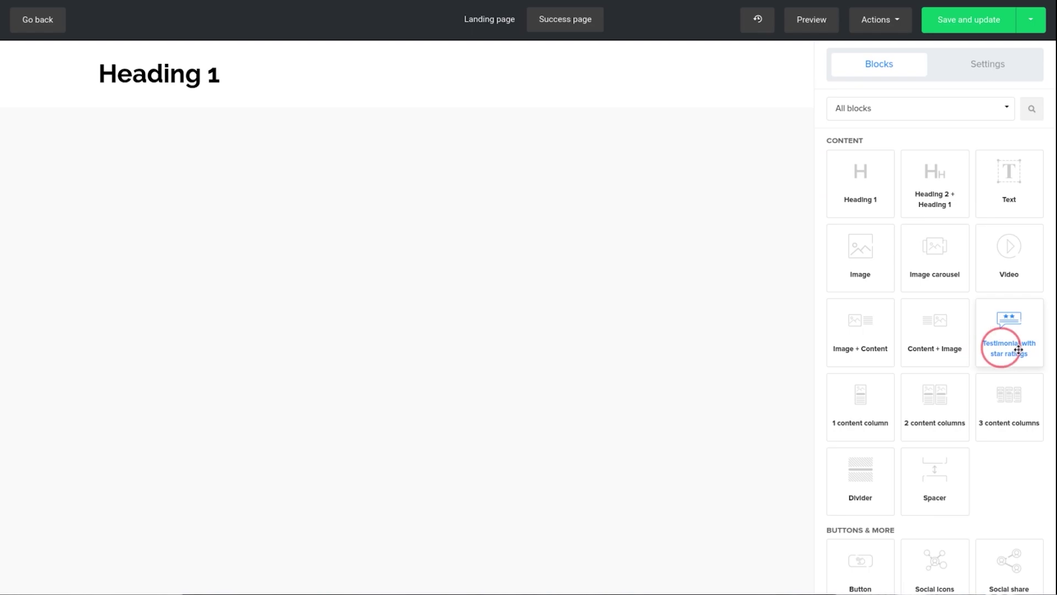
Add image and video blocks below the heading and a button block at the page bottom.
{"action": "left_click", "coordinate": [862, 266]}
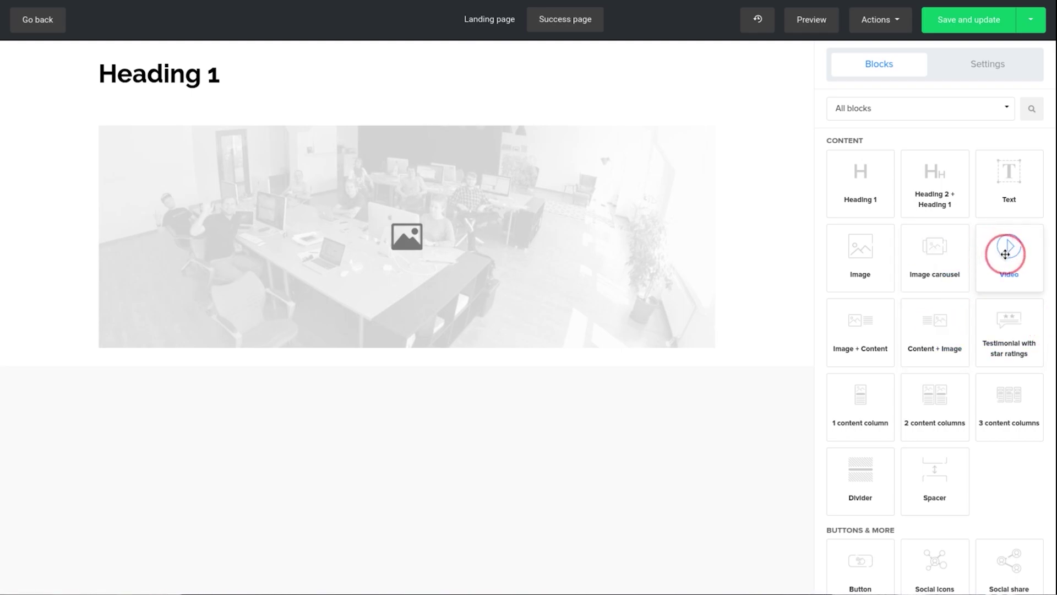
{"action": "left_click_drag", "start_coordinate": [996, 250], "coordinate": [408, 343]}
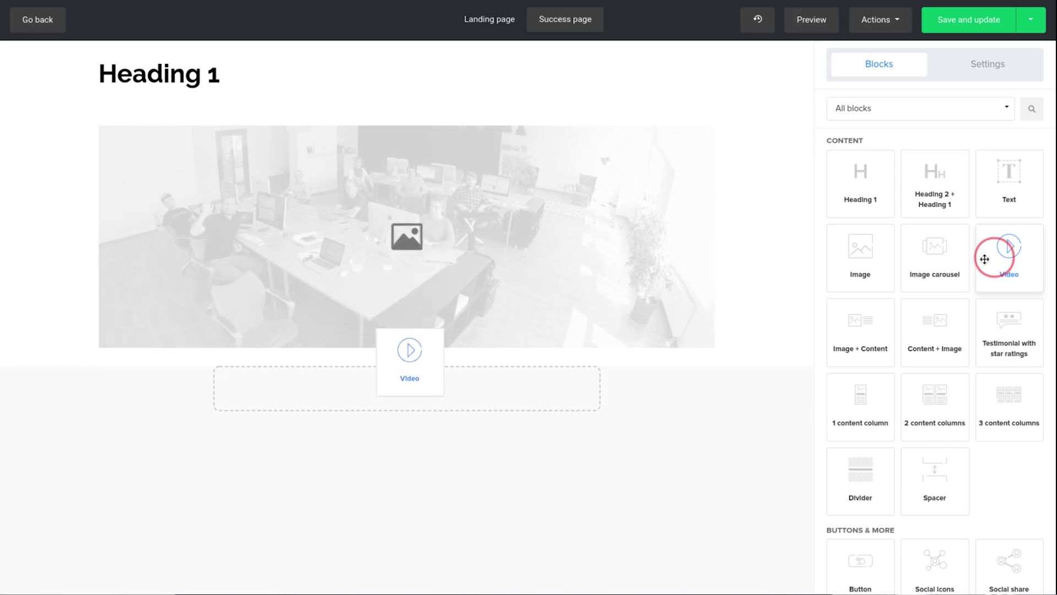
{"action": "left_click_drag", "start_coordinate": [985, 258], "coordinate": [409, 388]}
{"action": "scroll", "coordinate": [507, 413], "scroll_direction": "down", "scroll_amount": 2}
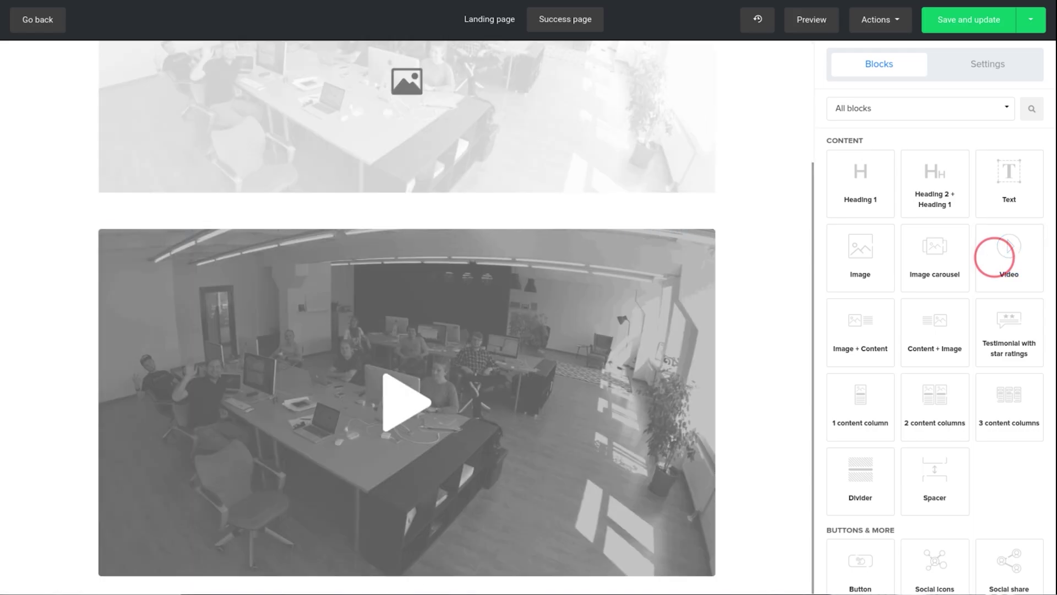
{"action": "scroll", "coordinate": [917, 406], "scroll_direction": "down", "scroll_amount": 5}
{"action": "scroll", "coordinate": [917, 406], "scroll_direction": "down", "scroll_amount": 2}
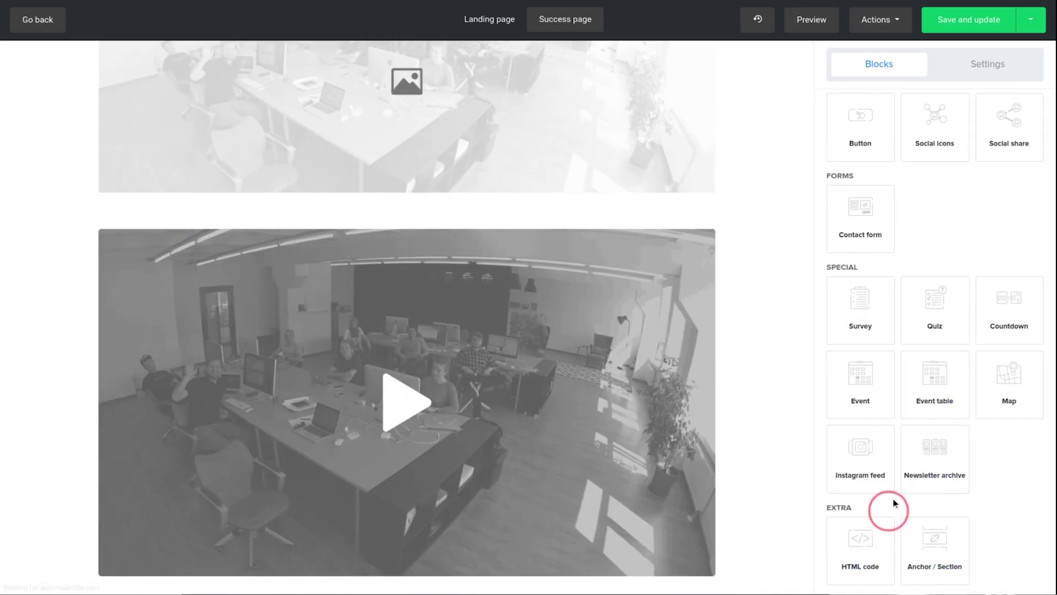
{"action": "left_click_drag", "start_coordinate": [869, 135], "coordinate": [392, 562]}
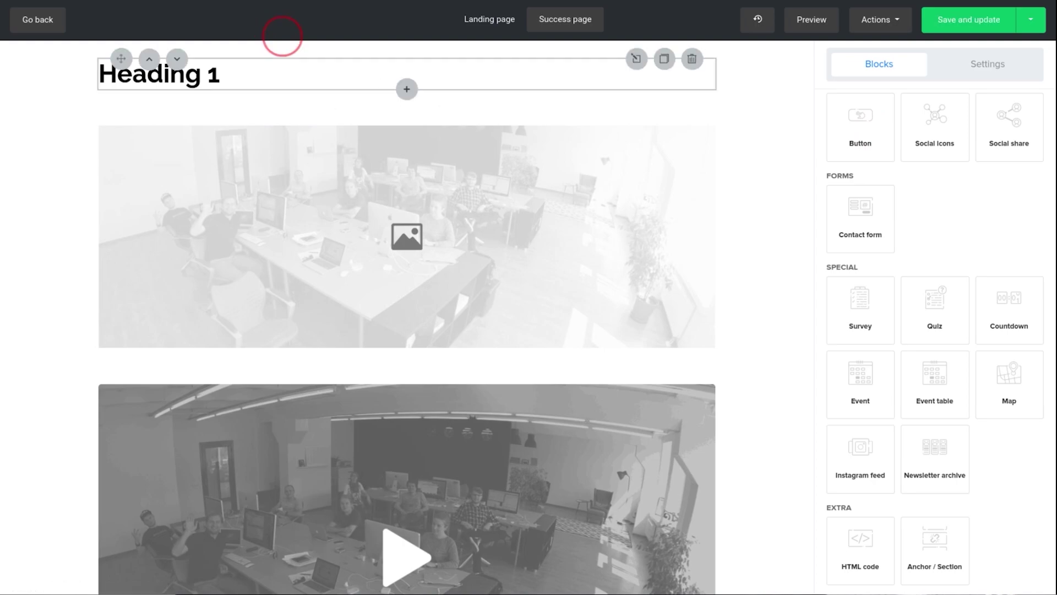
Change the heading to 'Thank You! It's On The Way!', coloured orange, medium width and centred.
{"action": "left_click", "coordinate": [863, 159]}
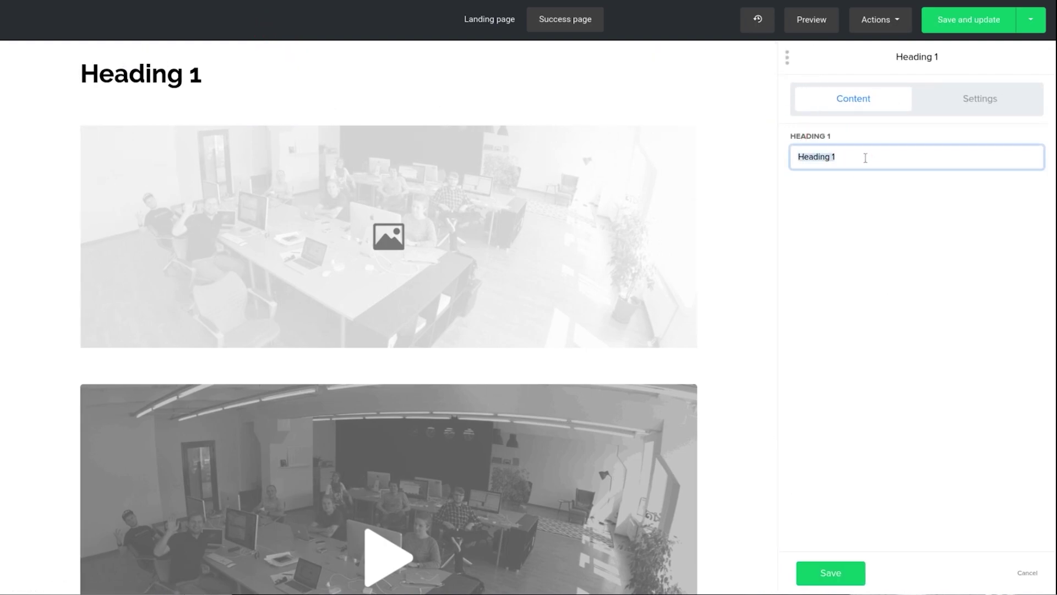
{"action": "type", "text": "Thank You! It's On The Way!"}
{"action": "left_click", "coordinate": [980, 99]}
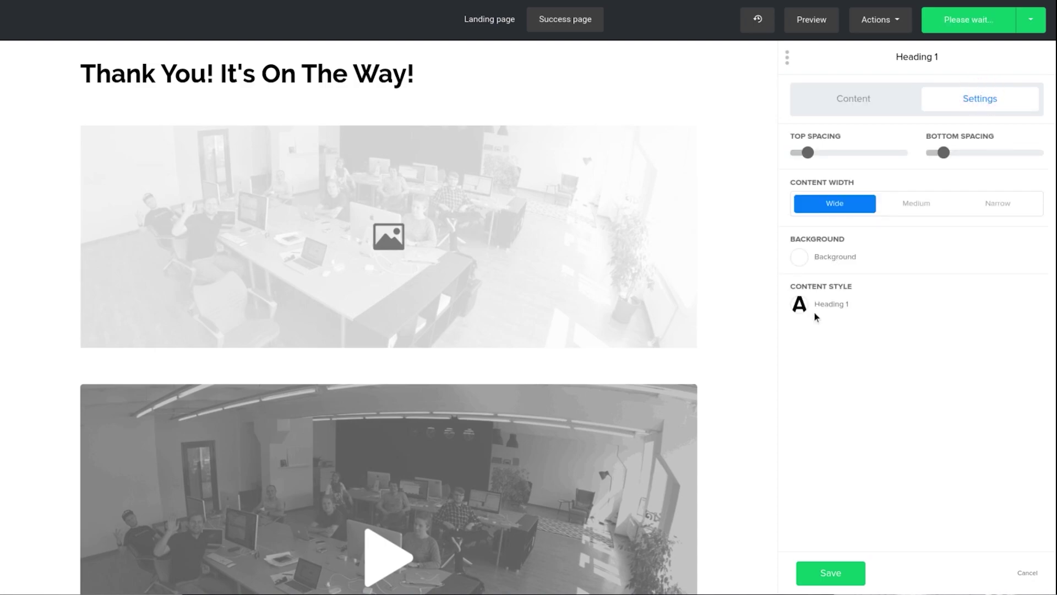
{"action": "left_click", "coordinate": [800, 308]}
{"action": "left_click", "coordinate": [697, 289]}
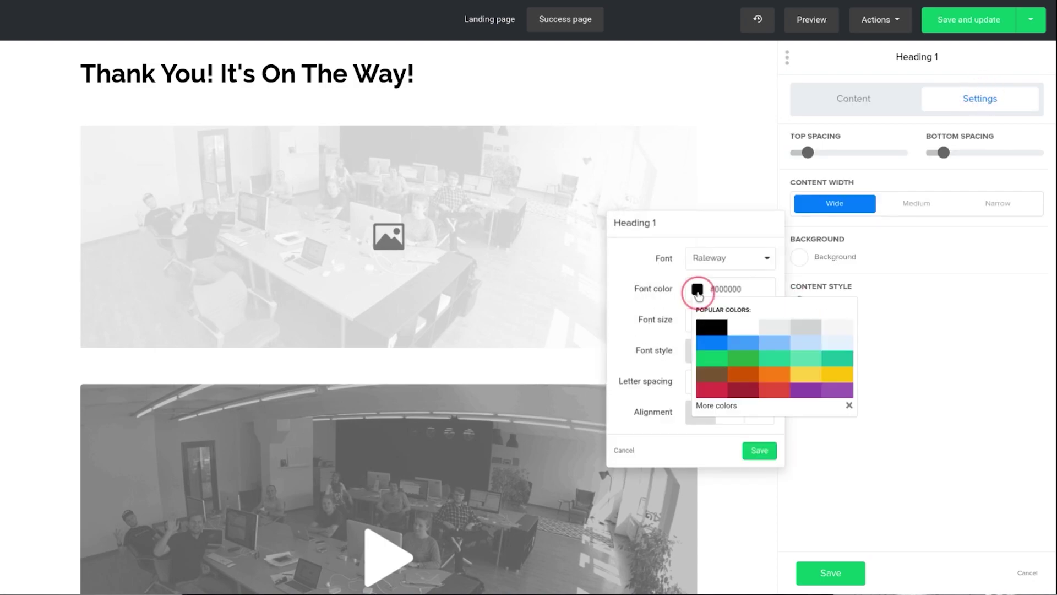
{"action": "left_click", "coordinate": [775, 376]}
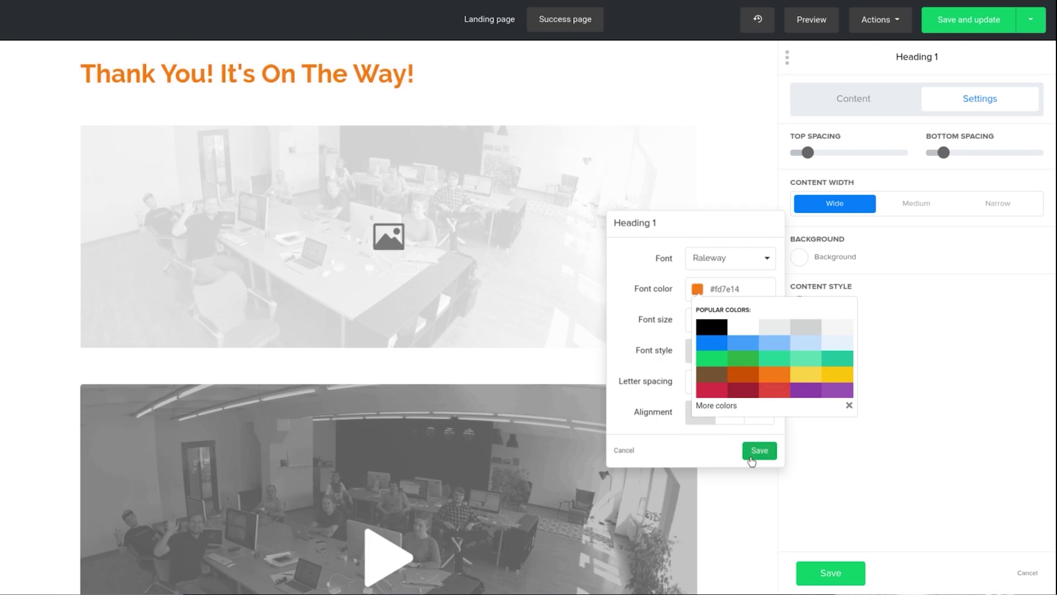
{"action": "left_click", "coordinate": [763, 452]}
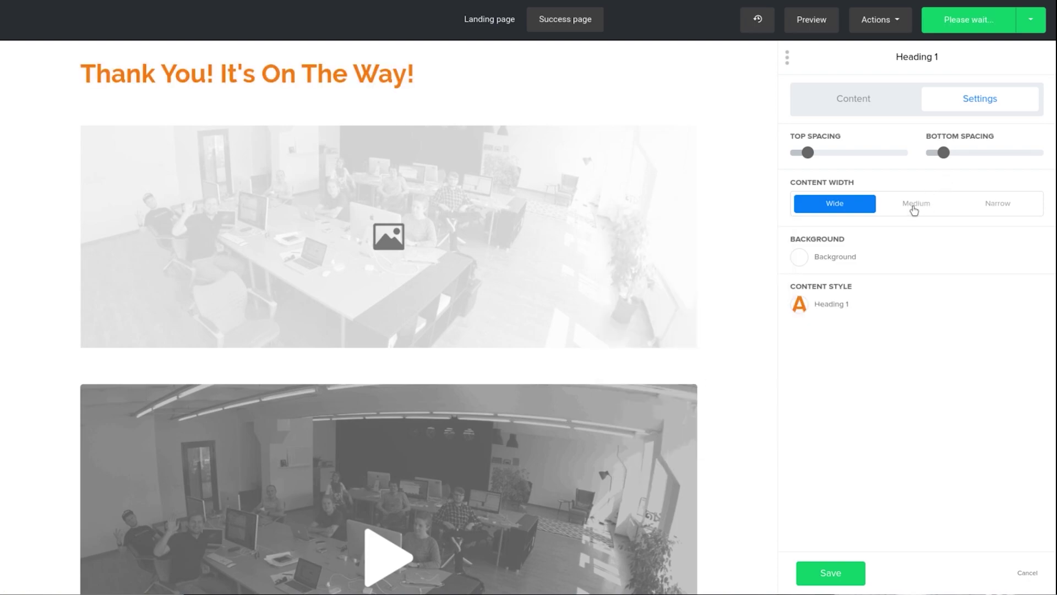
{"action": "left_click", "coordinate": [914, 209]}
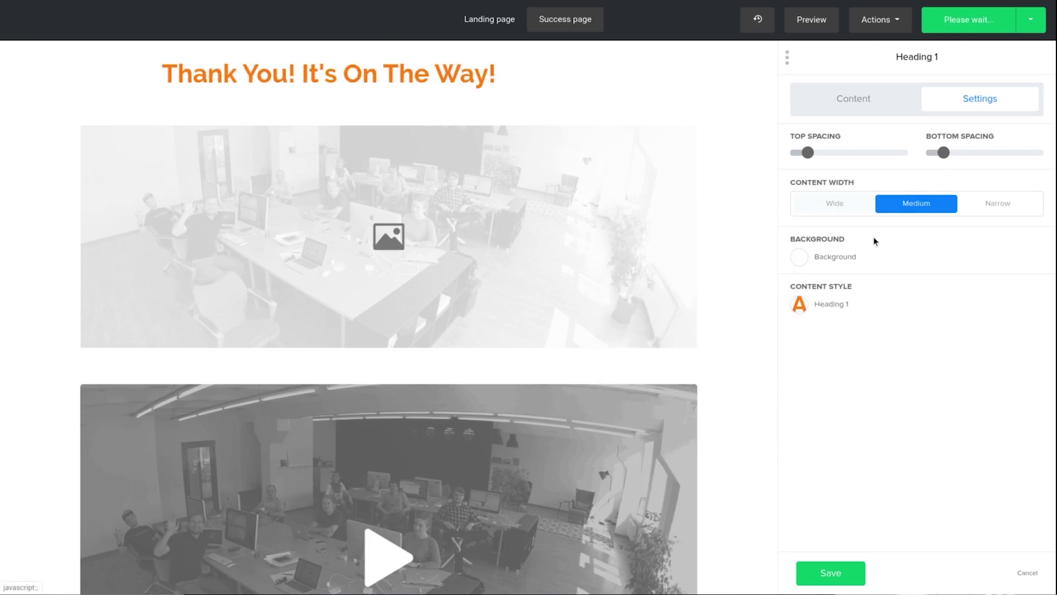
{"action": "left_click", "coordinate": [800, 307]}
{"action": "left_click", "coordinate": [730, 378]}
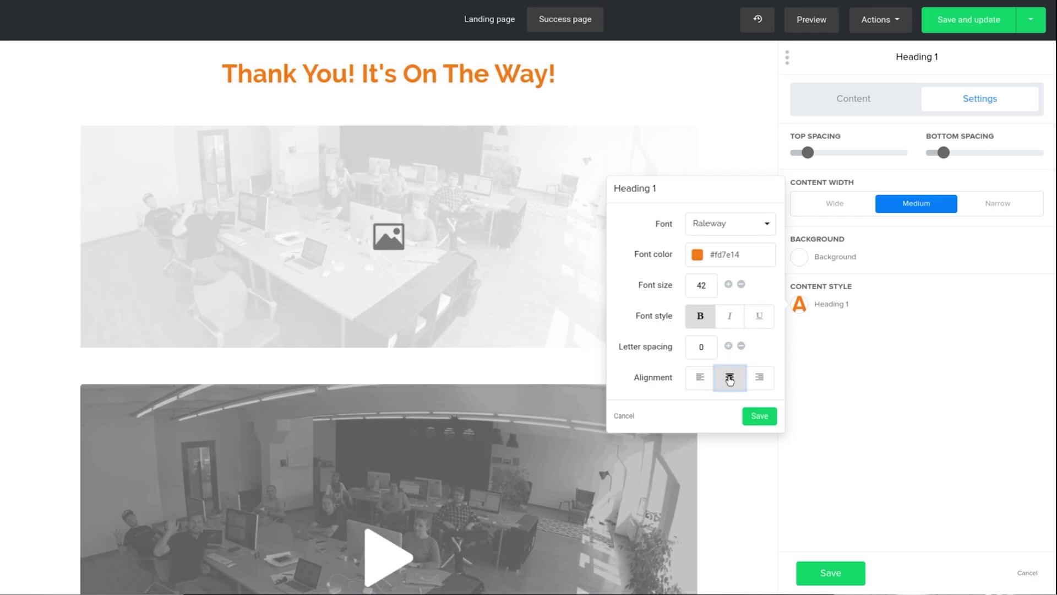
{"action": "left_click", "coordinate": [387, 217]}
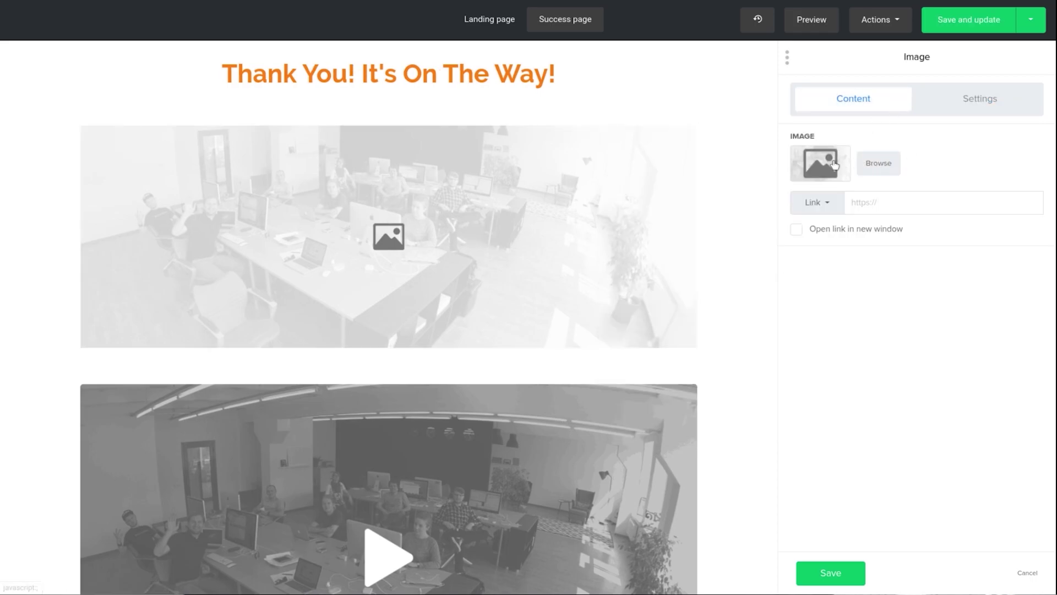
Swap in the Analytics Checklist cover image at medium width, about 55% size, and save.
{"action": "left_click", "coordinate": [836, 164]}
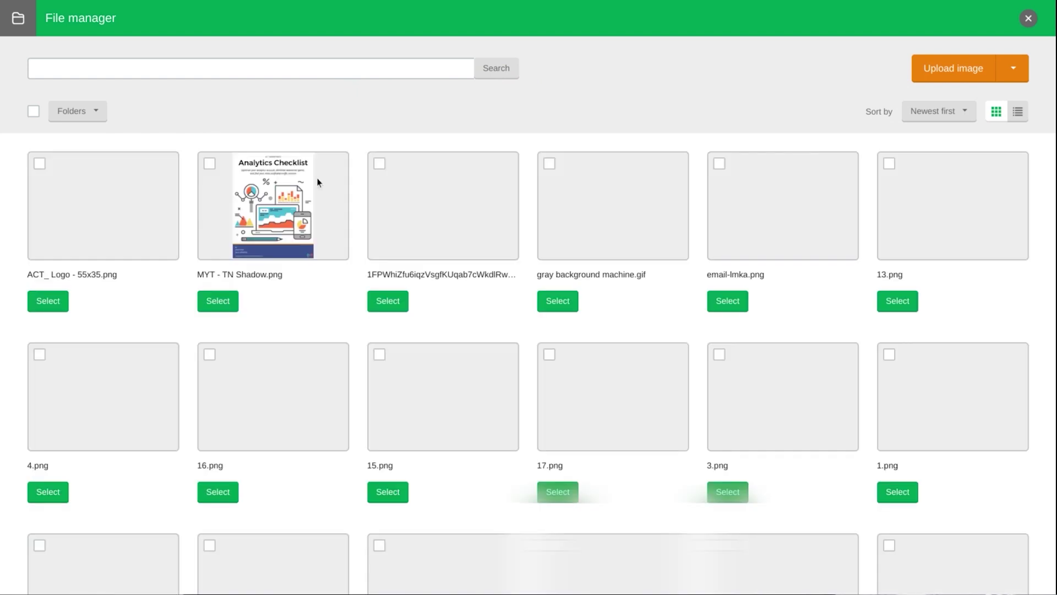
{"action": "left_click", "coordinate": [228, 199]}
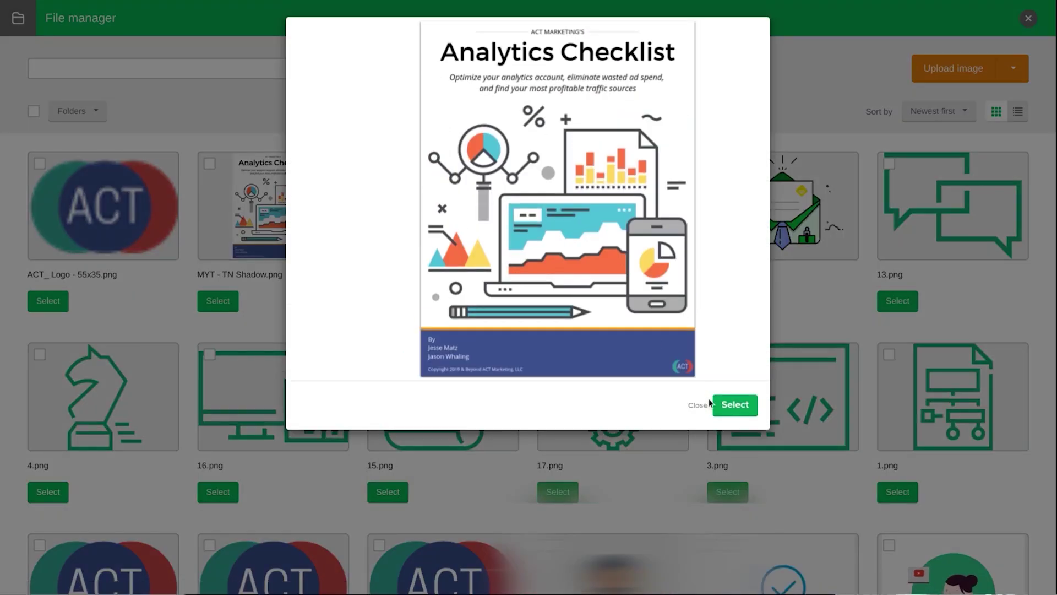
{"action": "left_click", "coordinate": [731, 406]}
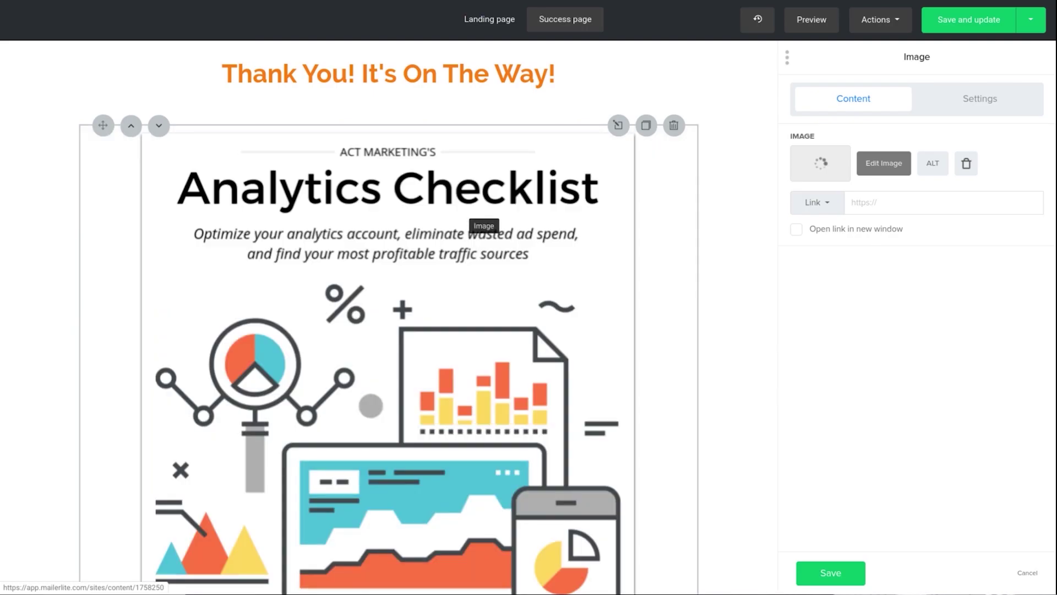
{"action": "left_click", "coordinate": [999, 103]}
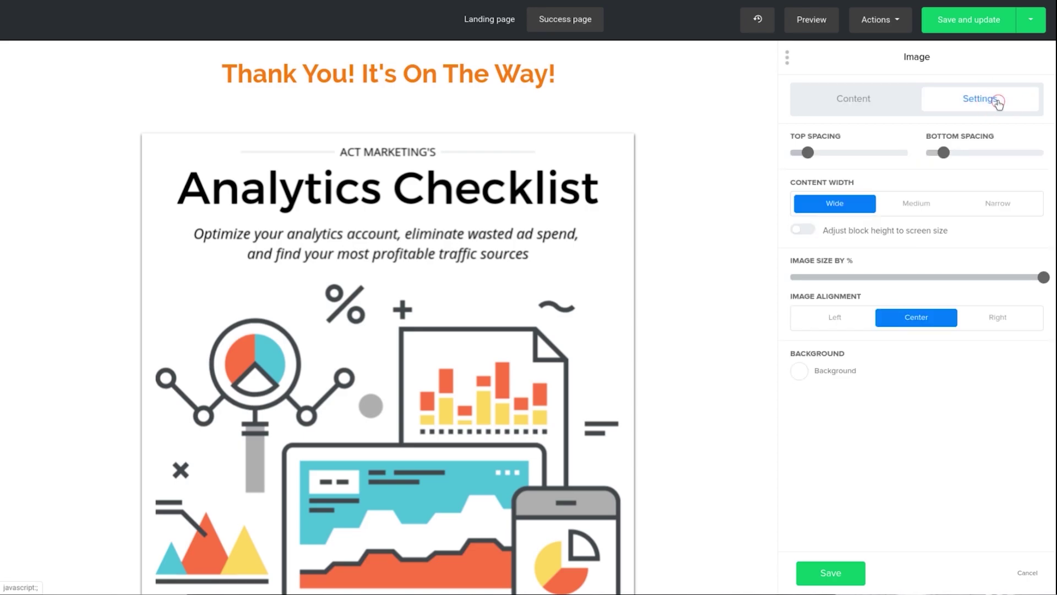
{"action": "left_click", "coordinate": [916, 203]}
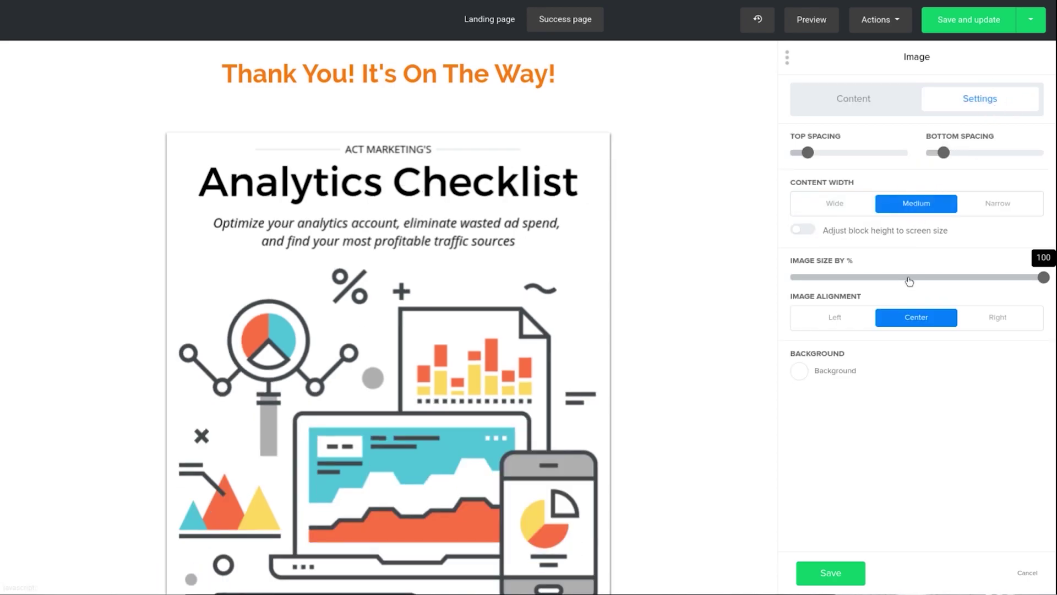
{"action": "left_click", "coordinate": [912, 279]}
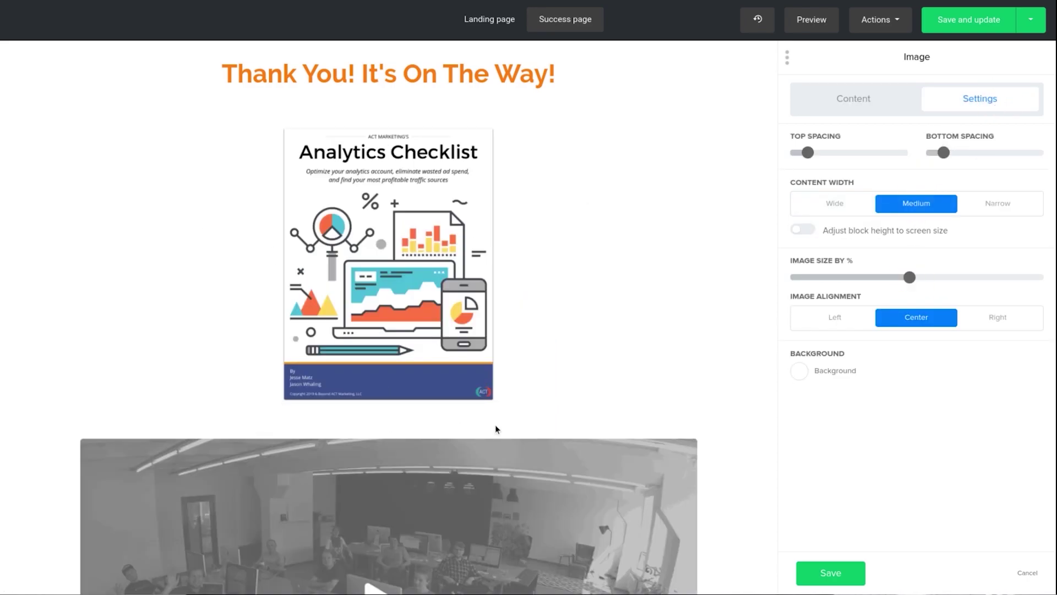
{"action": "left_click", "coordinate": [968, 19]}
{"action": "left_click", "coordinate": [826, 578]}
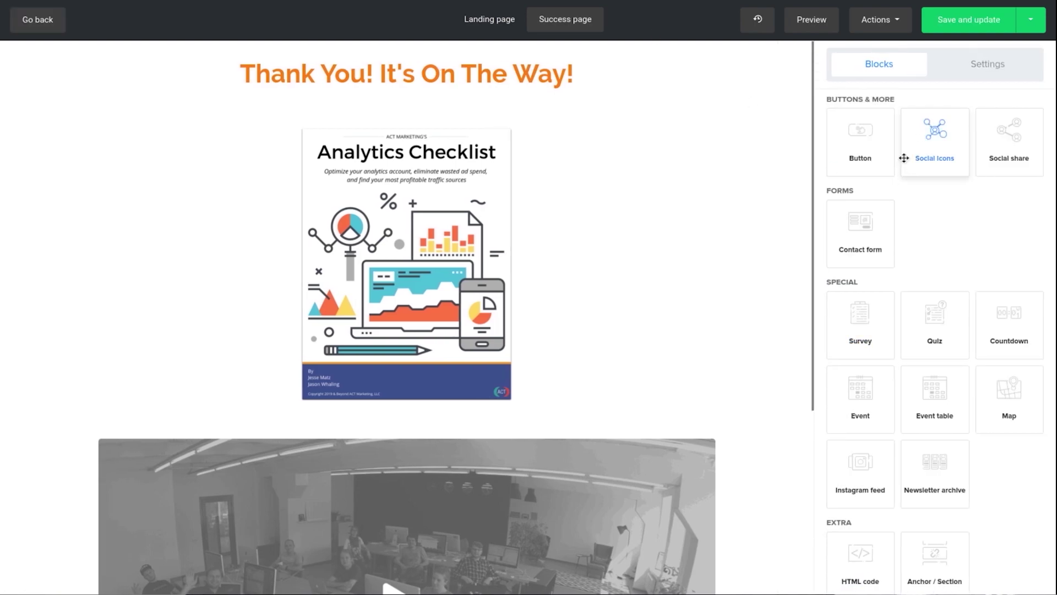
{"action": "scroll", "coordinate": [891, 223], "scroll_direction": "up", "scroll_amount": 5}
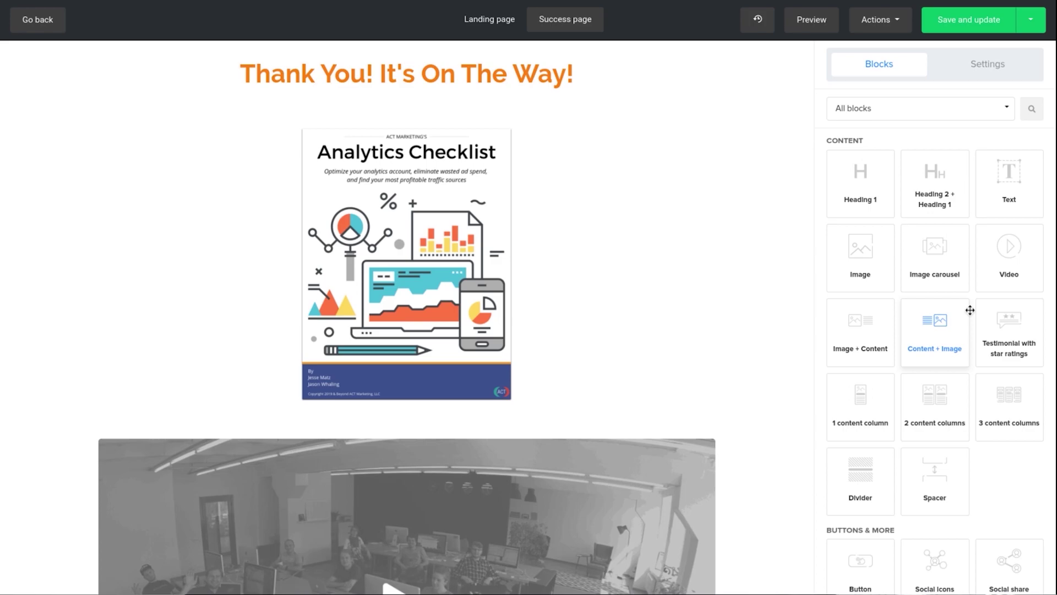
{"action": "left_click", "coordinate": [975, 186]}
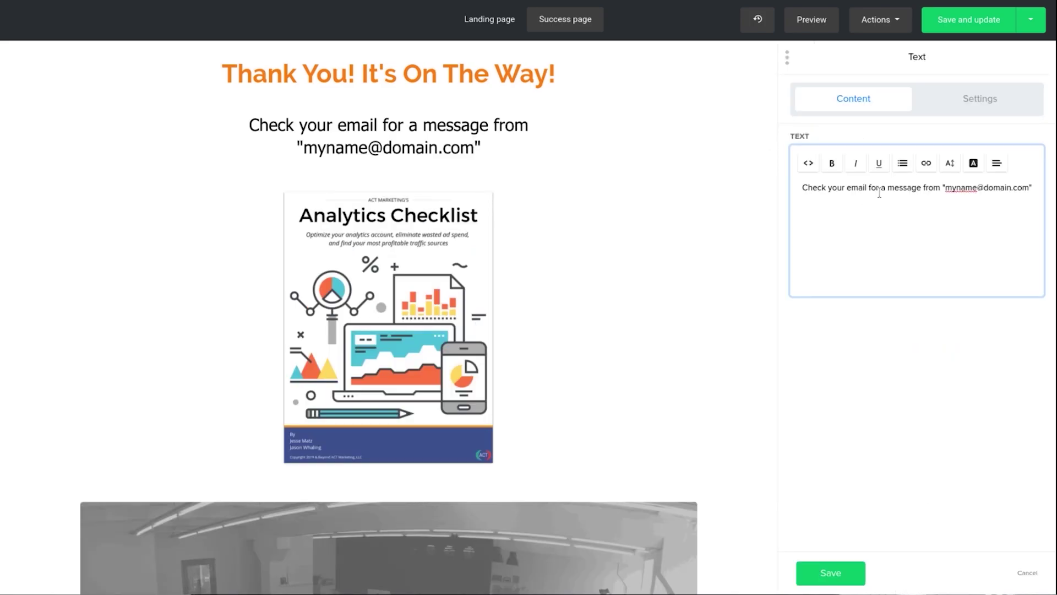
{"action": "mouse_move", "coordinate": [407, 265]}
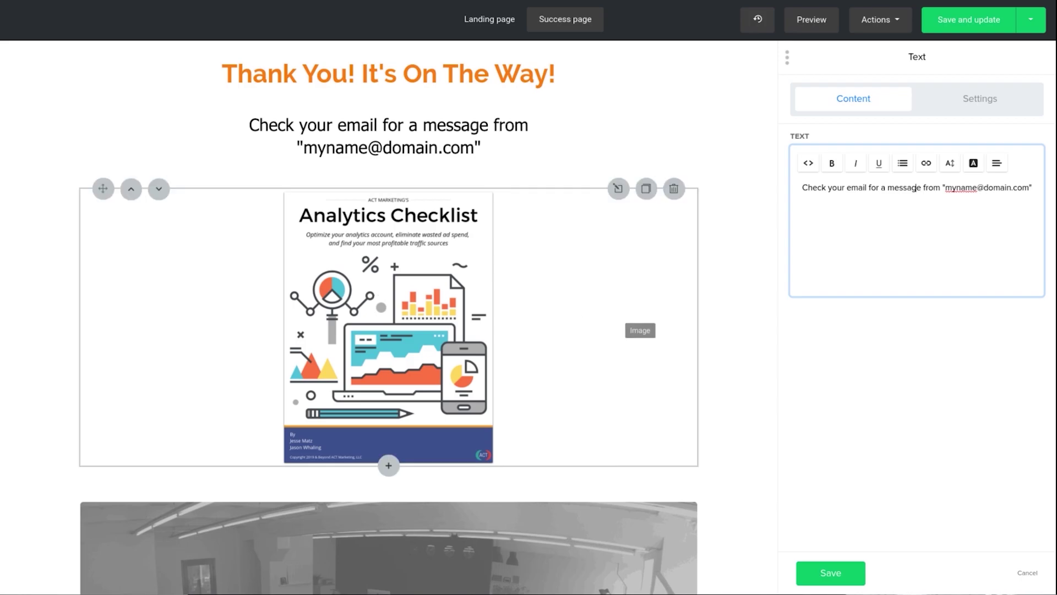
{"action": "scroll", "coordinate": [640, 331], "scroll_direction": "down", "scroll_amount": 5}
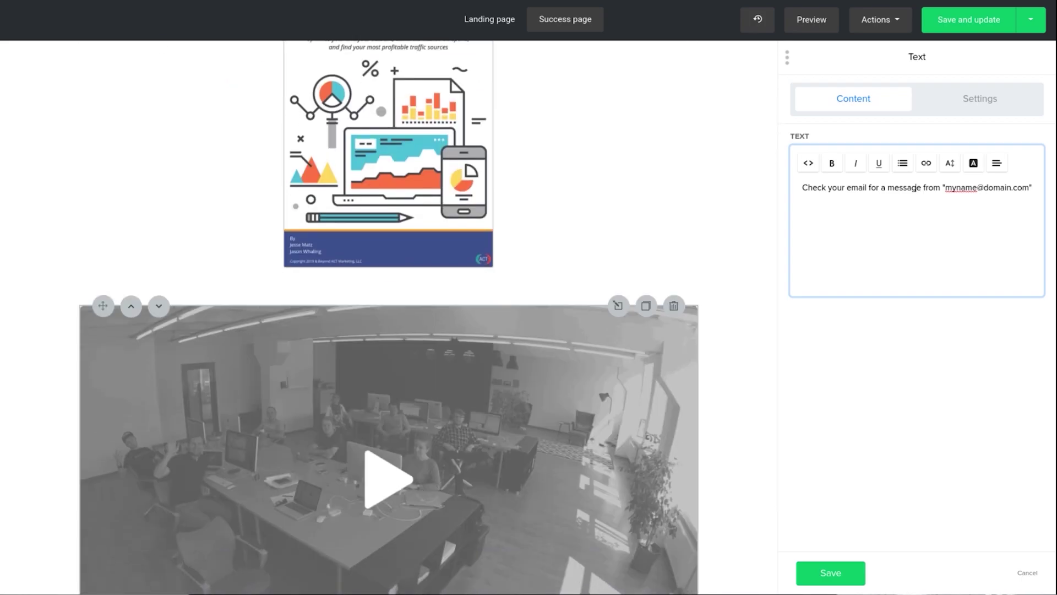
{"action": "scroll", "coordinate": [388, 331], "scroll_direction": "up", "scroll_amount": 2}
{"action": "scroll", "coordinate": [388, 331], "scroll_direction": "up", "scroll_amount": 3}
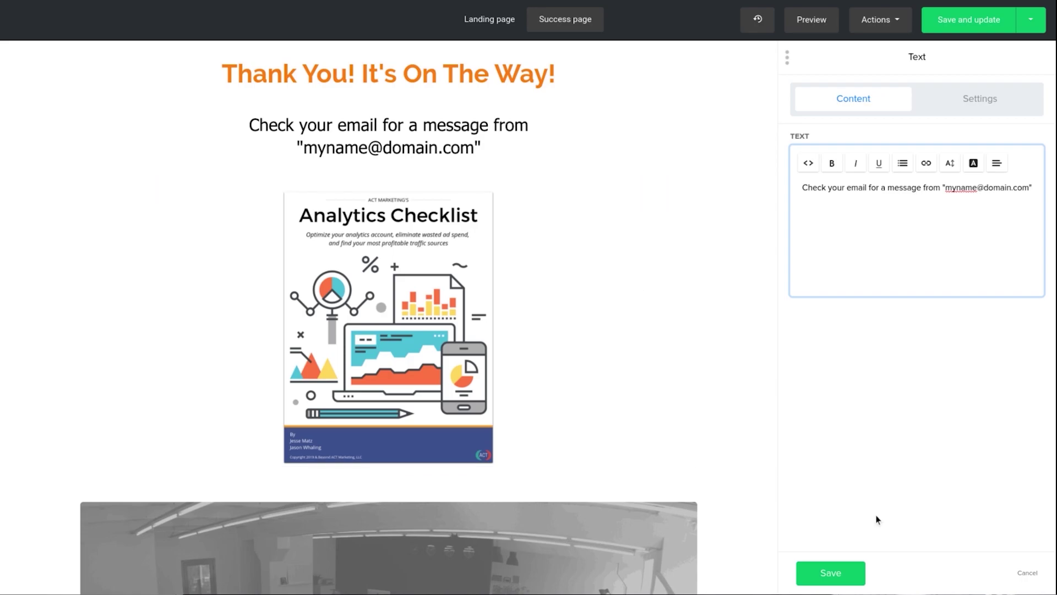
{"action": "scroll", "coordinate": [667, 483], "scroll_direction": "down", "scroll_amount": 3}
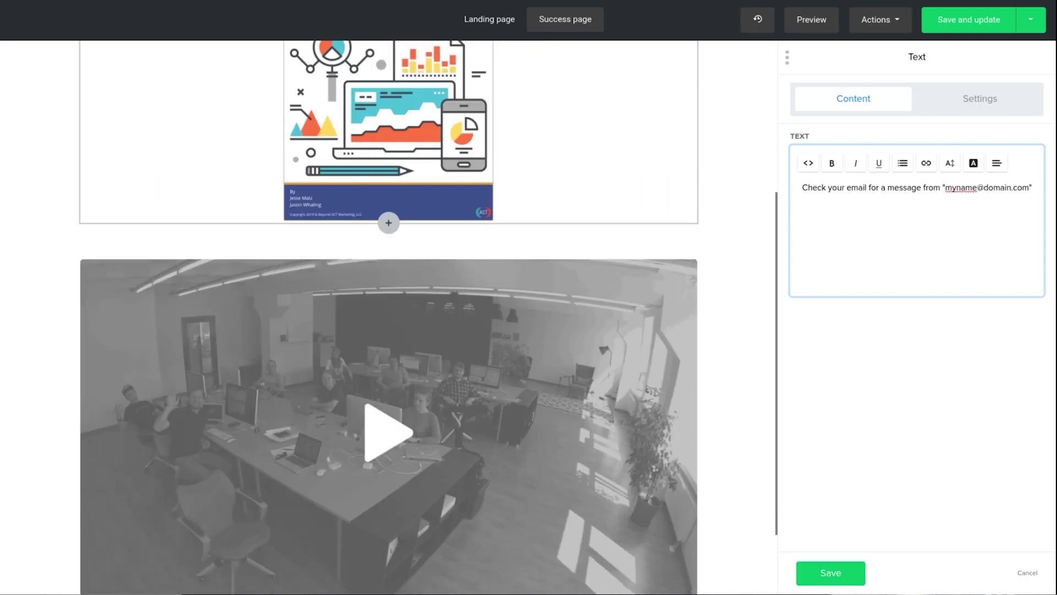
{"action": "mouse_move", "coordinate": [388, 425]}
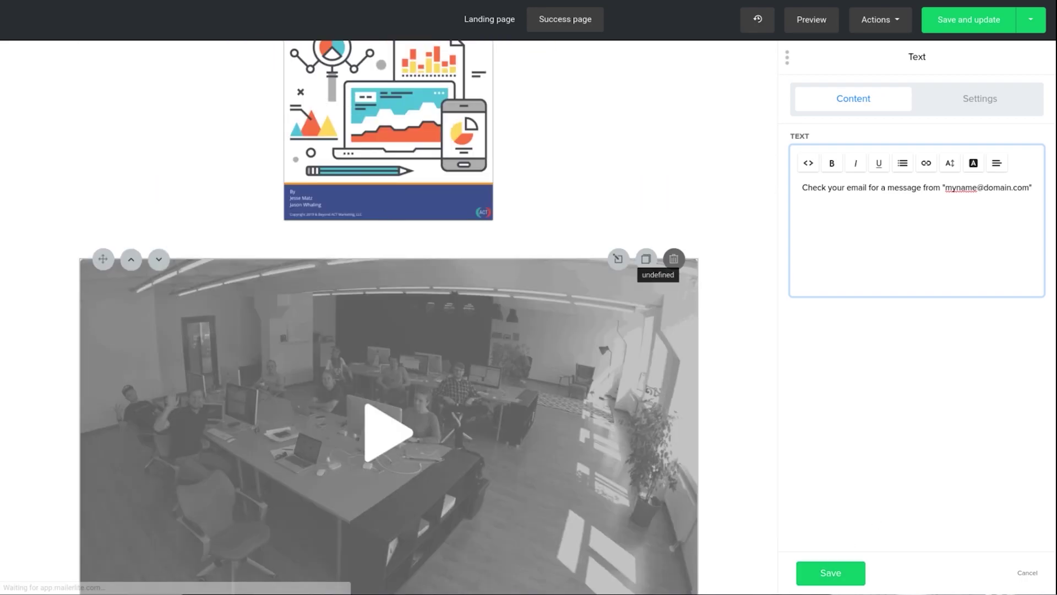
Delete the video block from the success page.
{"action": "left_click", "coordinate": [674, 259]}
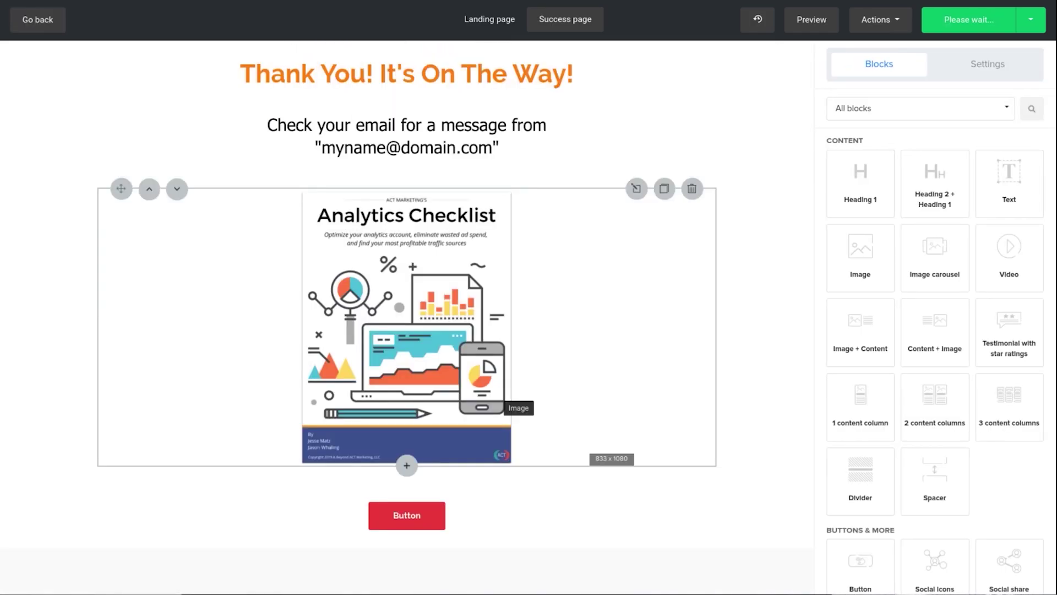